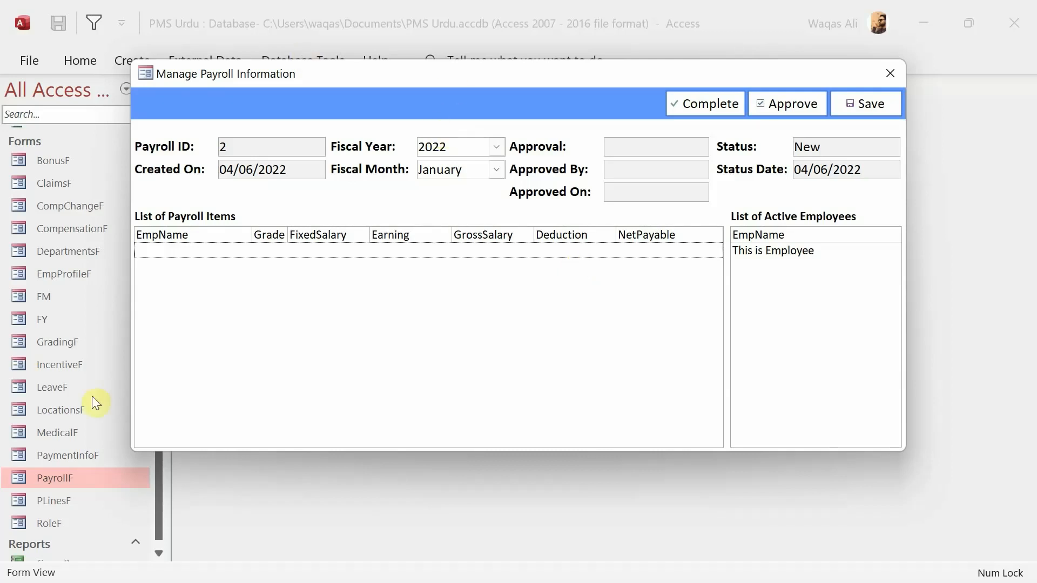
# Switch the payroll form to Design View and review the fields of the PLinesF form, closing it when finished.
pyautogui.rightClick(572, 87)
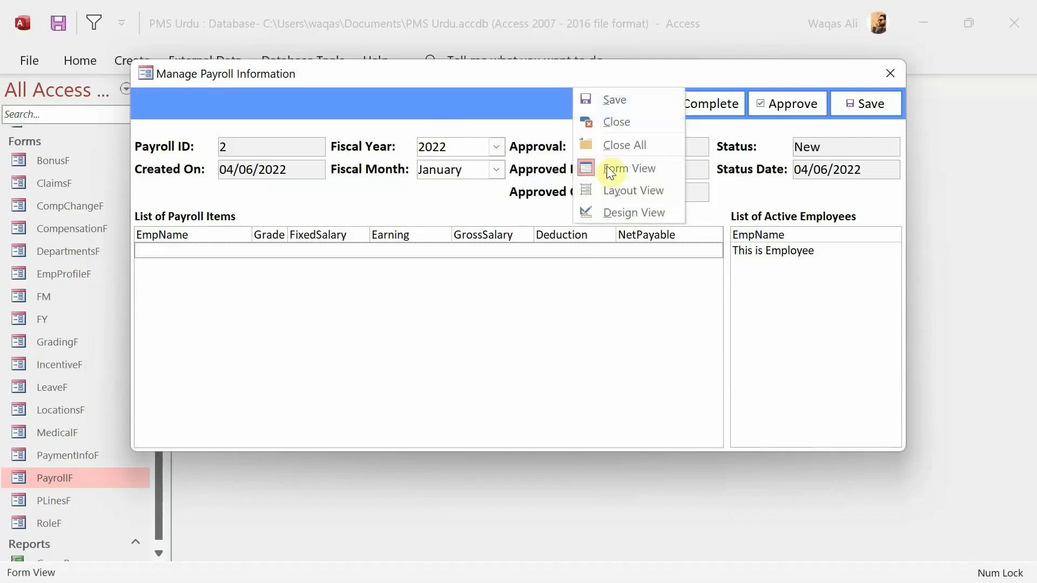
pyautogui.click(621, 214)
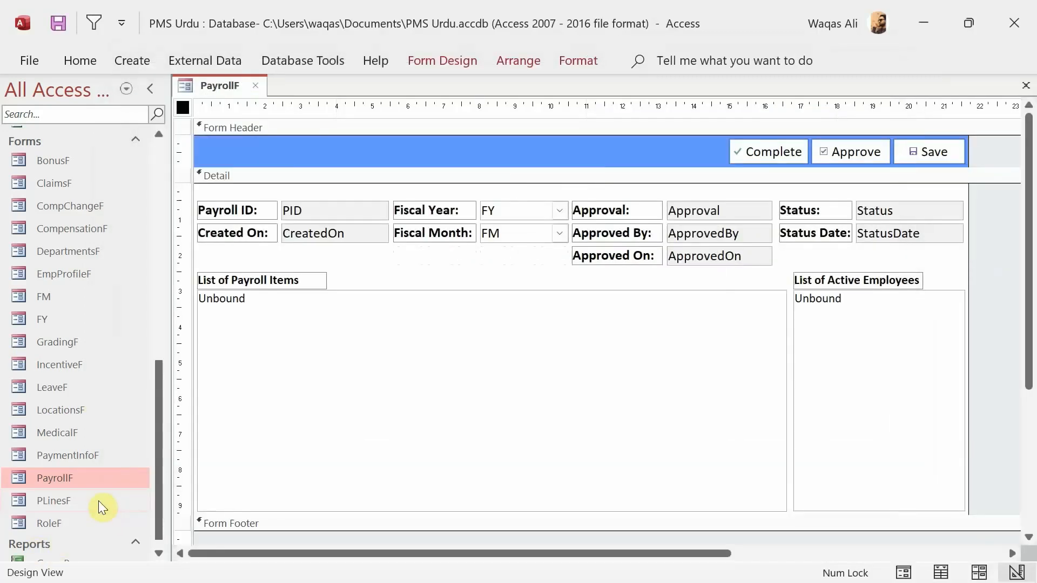
pyautogui.doubleClick(98, 501)
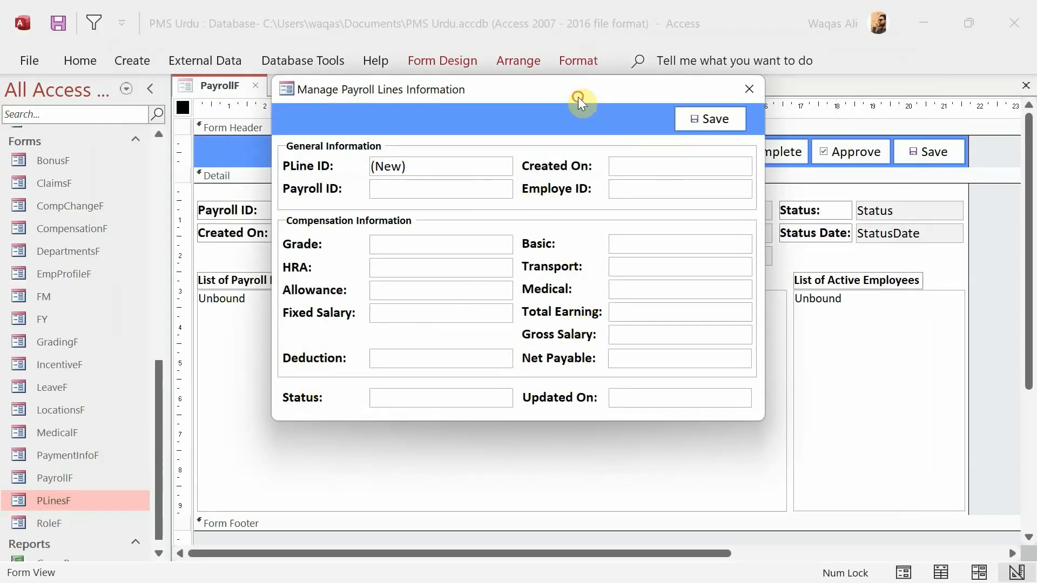
pyautogui.moveTo(578, 96); pyautogui.dragTo(585, 154)
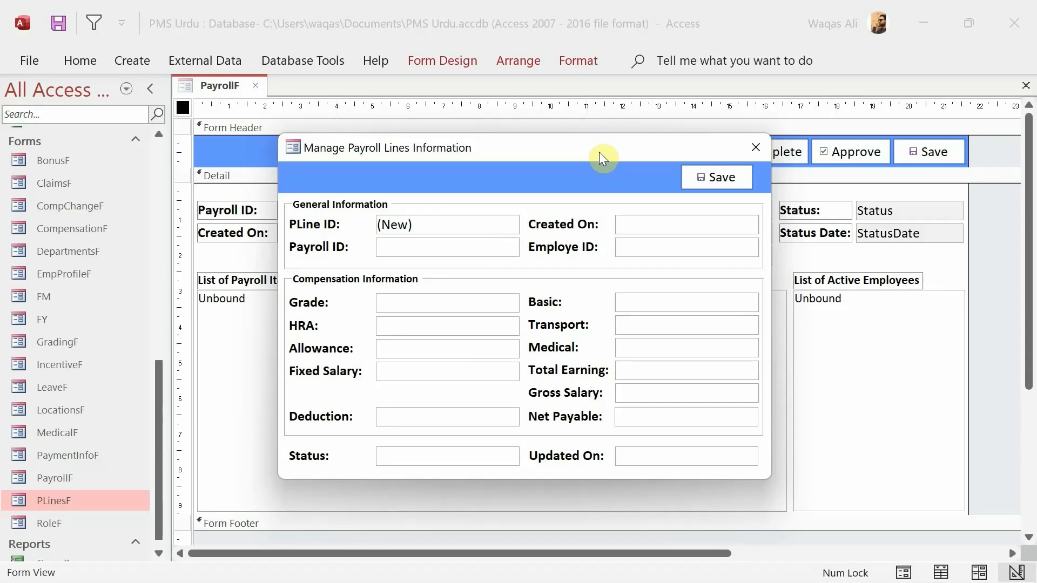
pyautogui.click(756, 148)
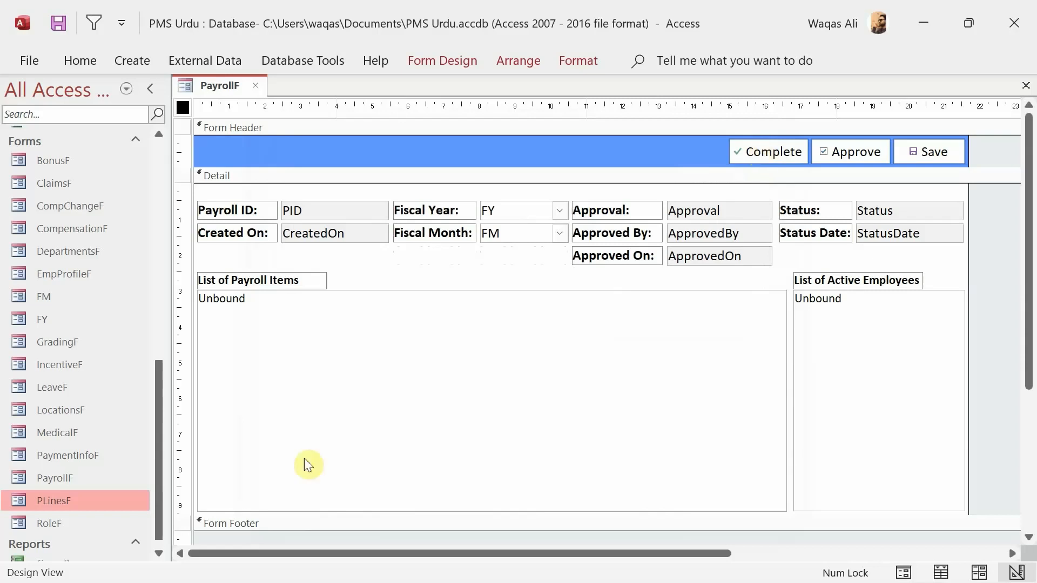
pyautogui.doubleClick(82, 501)
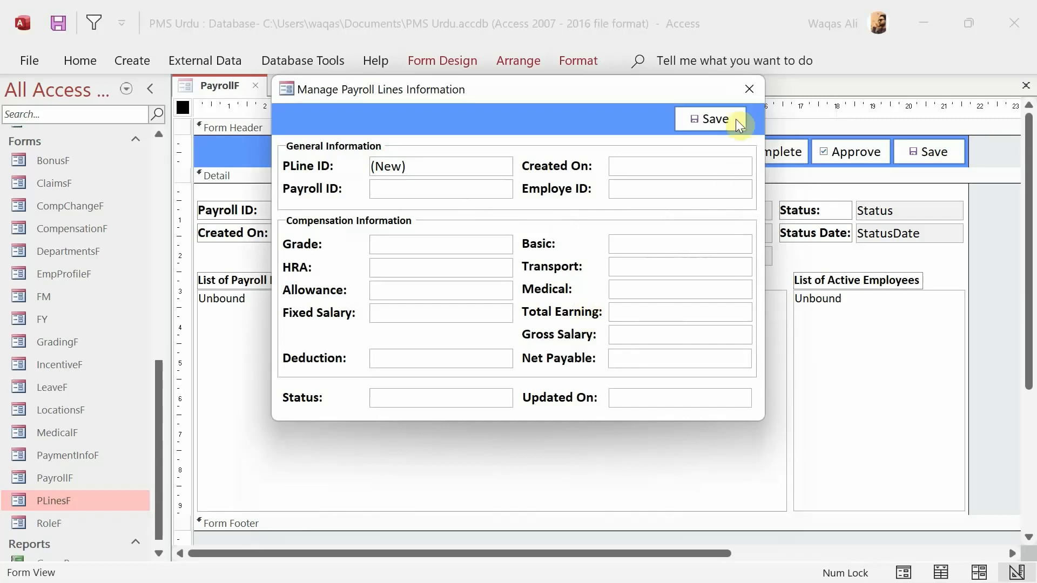
pyautogui.click(747, 93)
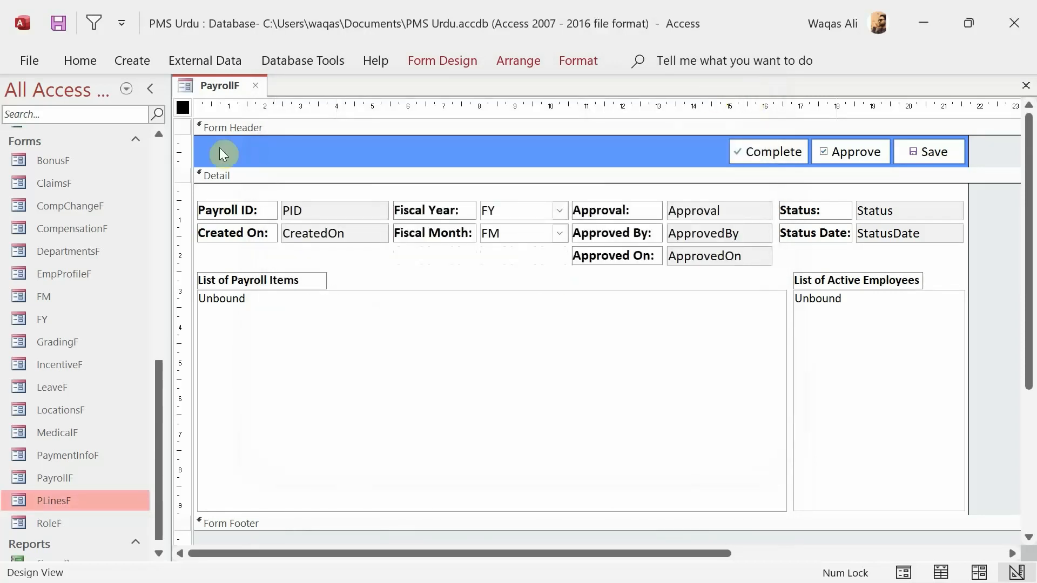
# Preview PayrollF in Form View, select the entry in the active employees list, and return the form to Design View.
pyautogui.rightClick(218, 84)
pyautogui.click(278, 190)
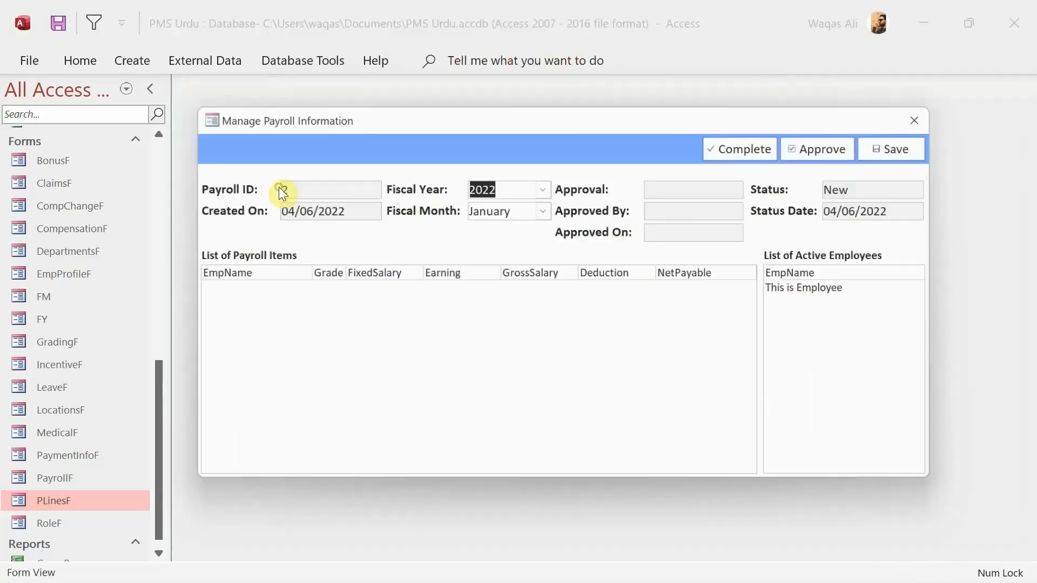
pyautogui.click(817, 297)
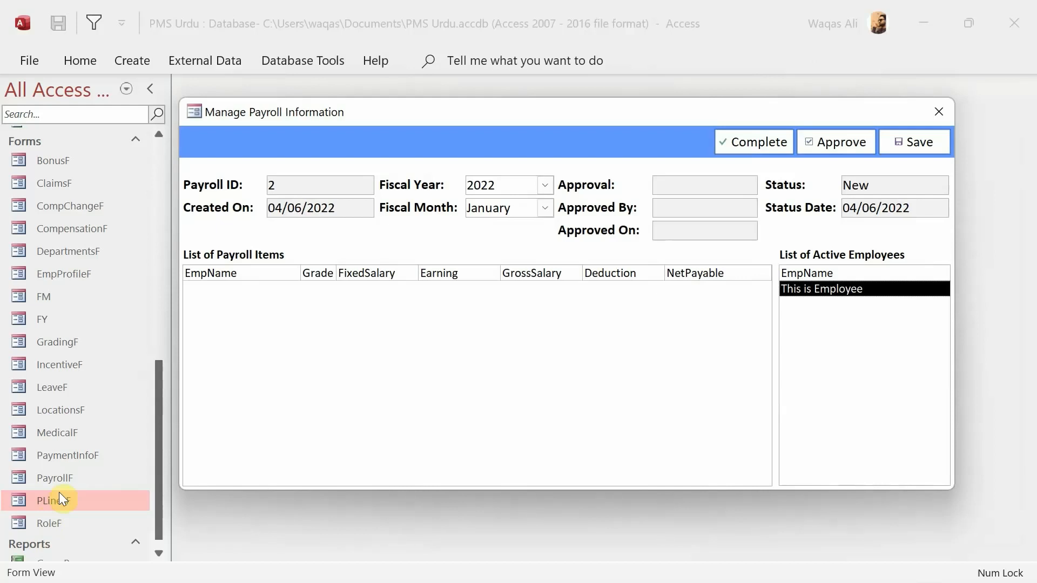
pyautogui.rightClick(533, 125)
pyautogui.click(590, 254)
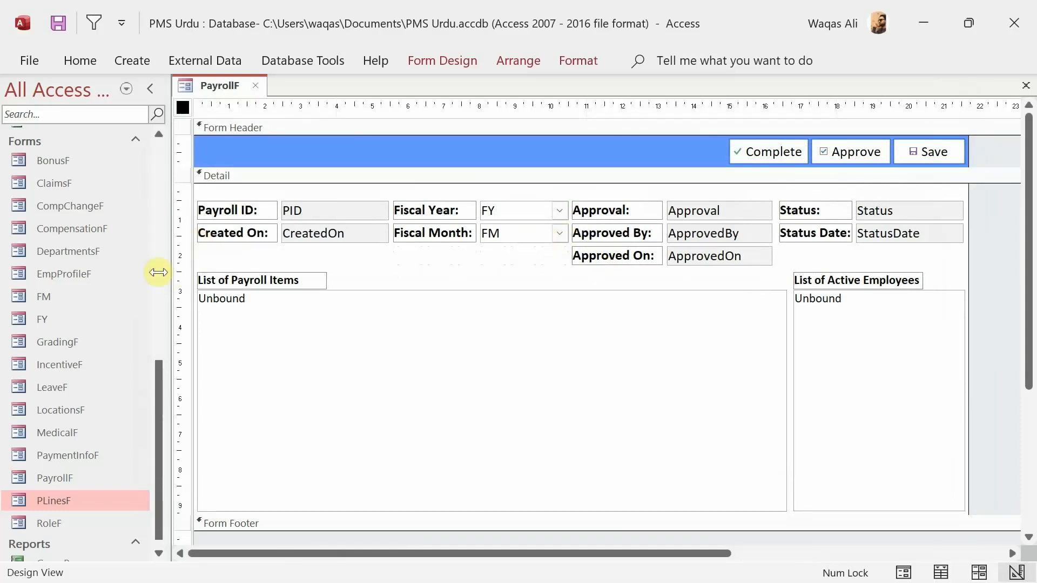
# Open the FlowT table and examine the Deduction and Earning entries in its Type column.
pyautogui.click(163, 247)
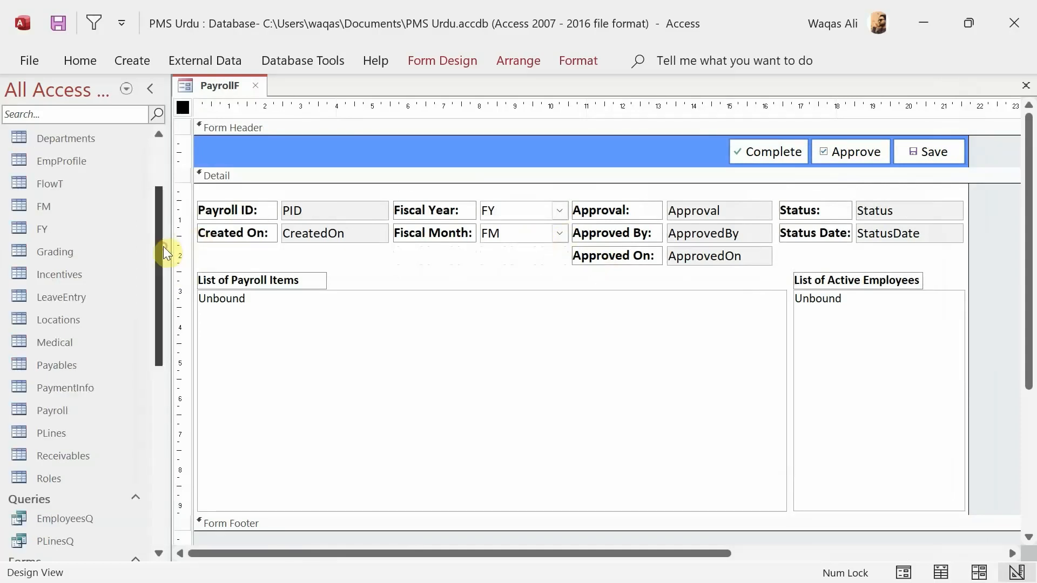
pyautogui.scroll(1, 163, 239)
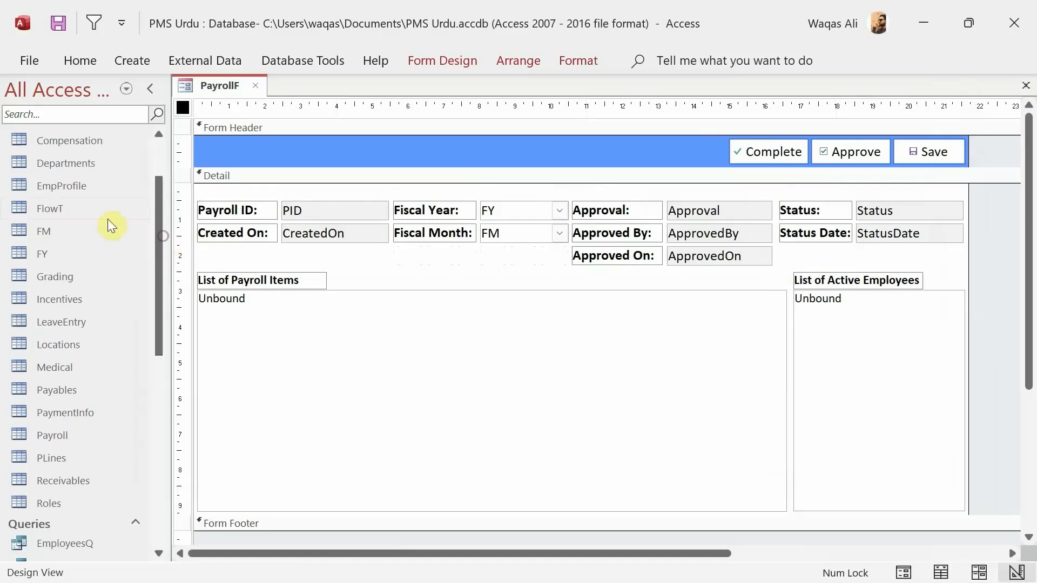
pyautogui.doubleClick(53, 207)
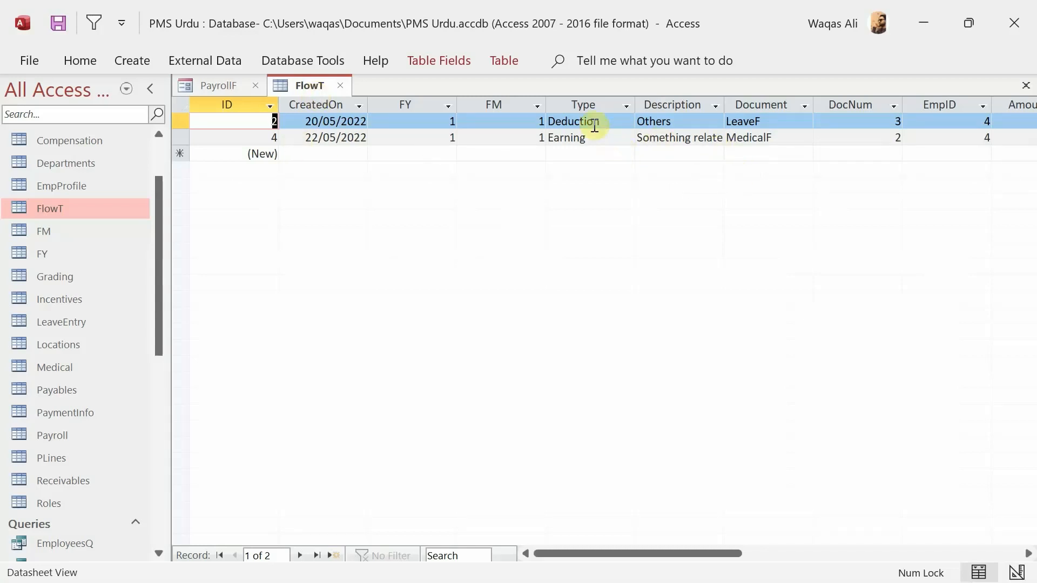
pyautogui.click(589, 103)
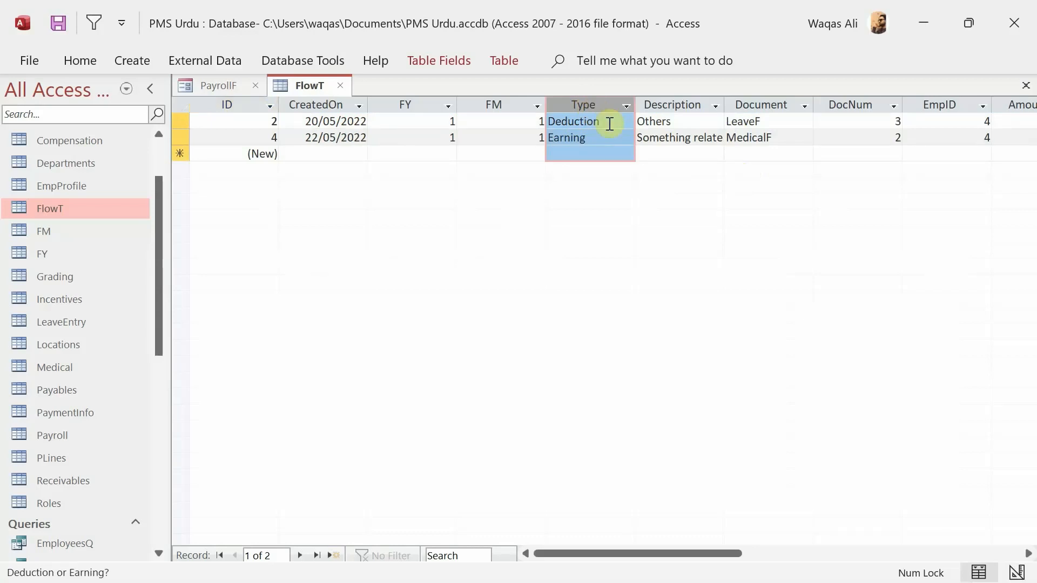
pyautogui.click(610, 124)
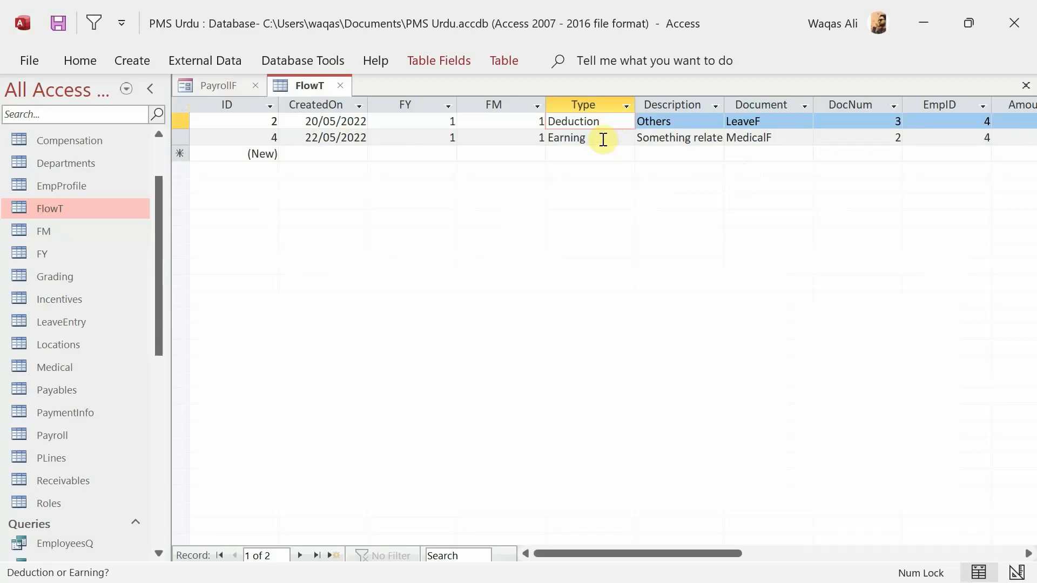
pyautogui.click(604, 140)
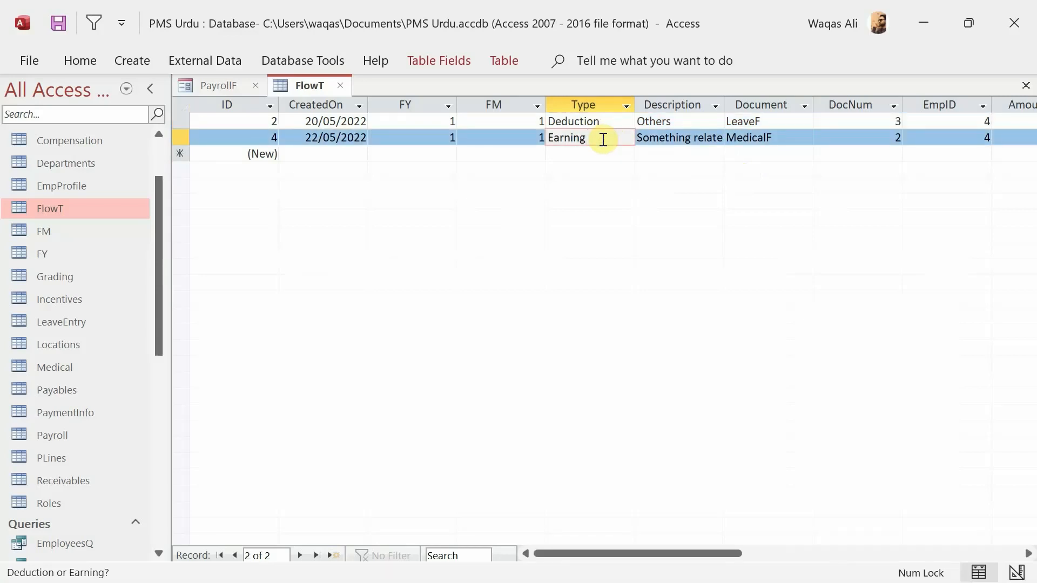
pyautogui.click(619, 122)
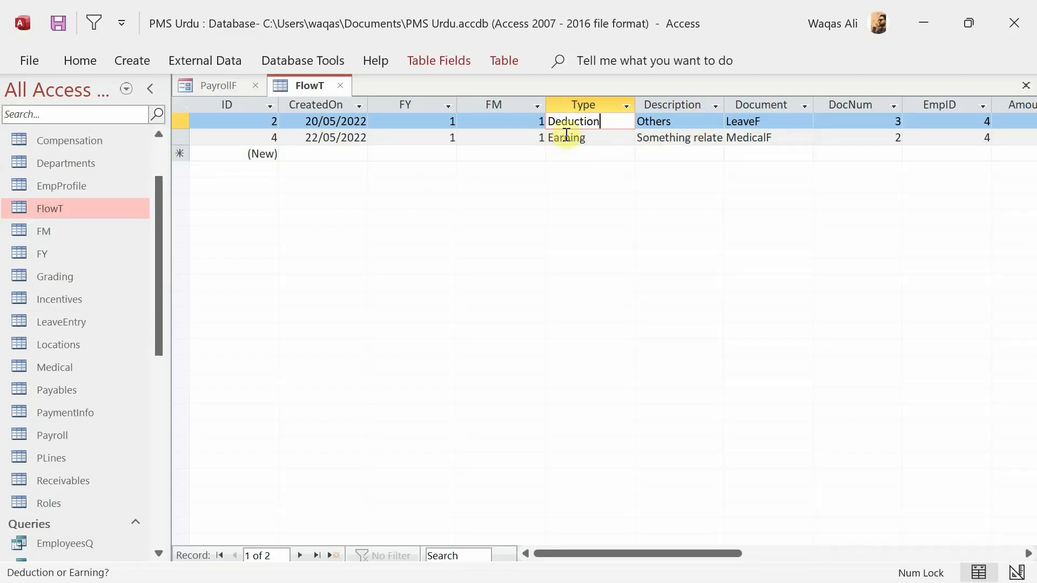
pyautogui.click(594, 142)
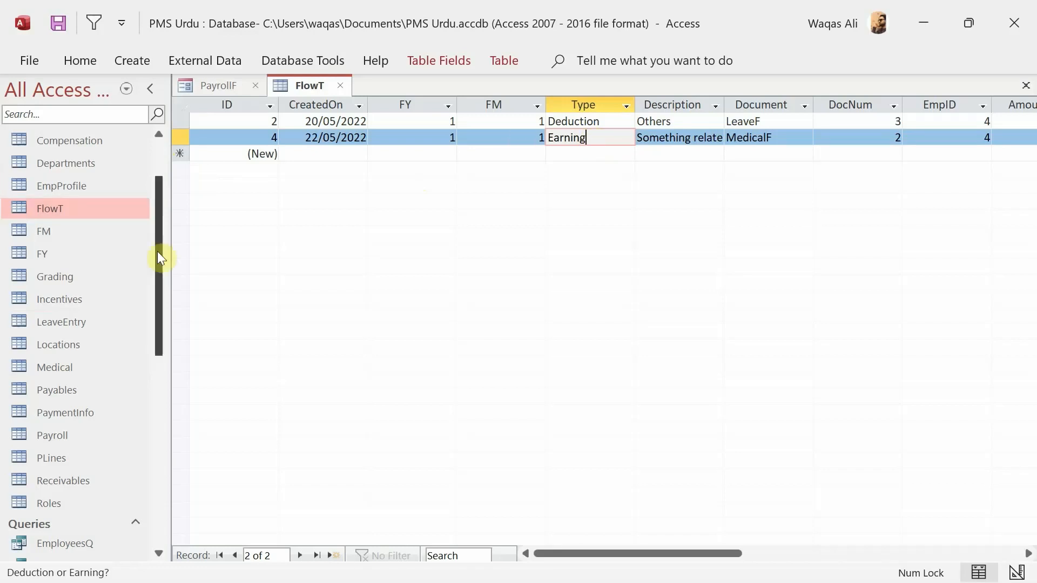
# Open the Compensation table and examine its TotalSalary column alongside the FlowT records.
pyautogui.click(157, 161)
pyautogui.doubleClick(86, 228)
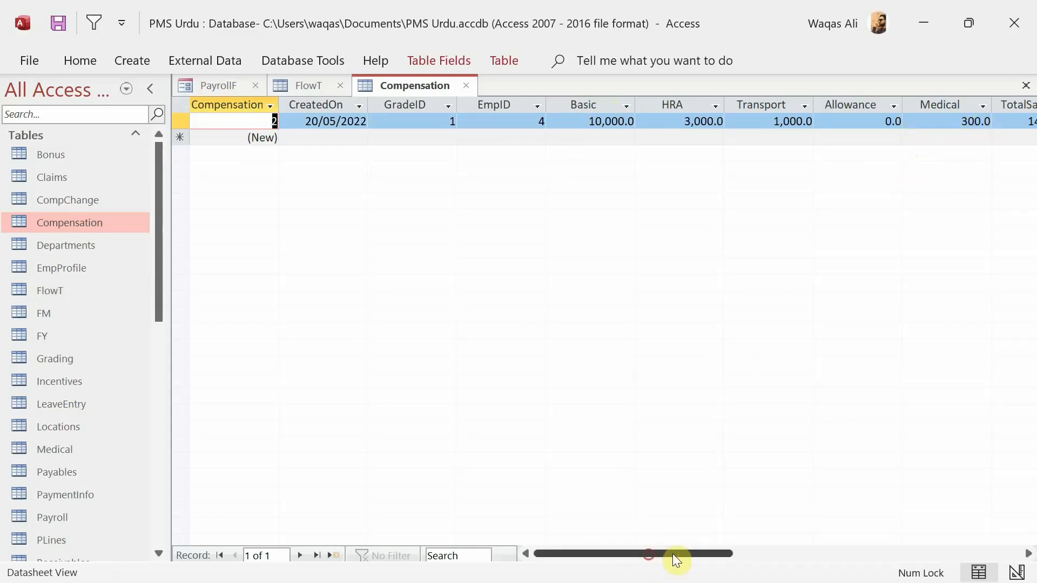
pyautogui.moveTo(673, 555); pyautogui.dragTo(725, 552)
pyautogui.click(767, 100)
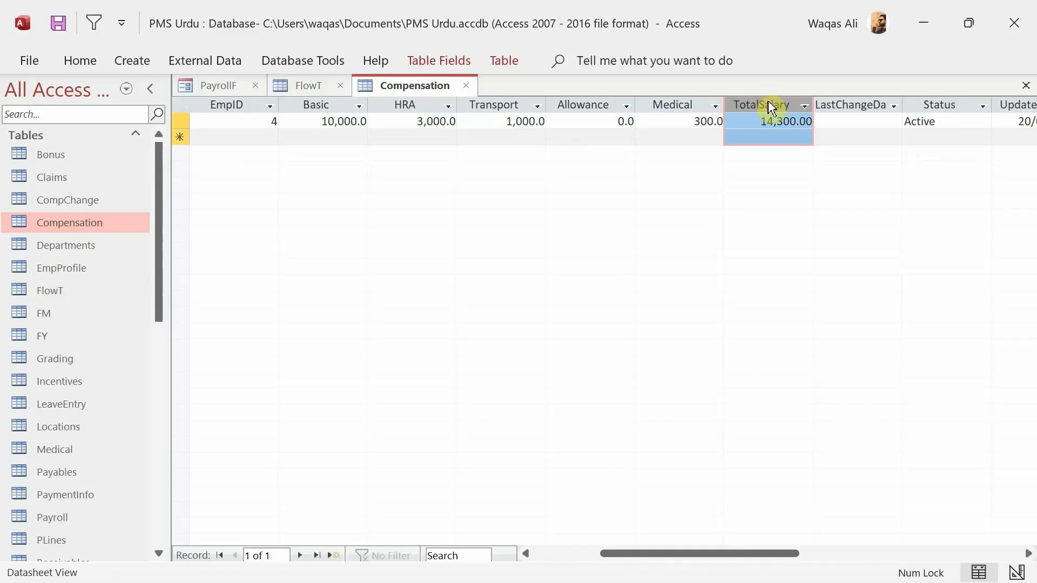
pyautogui.click(761, 120)
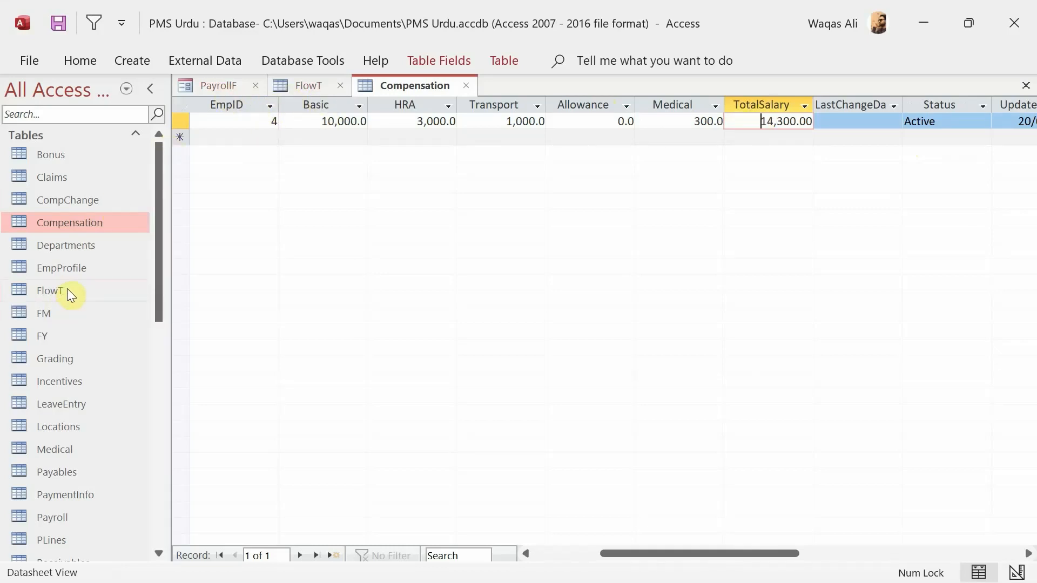
pyautogui.click(303, 85)
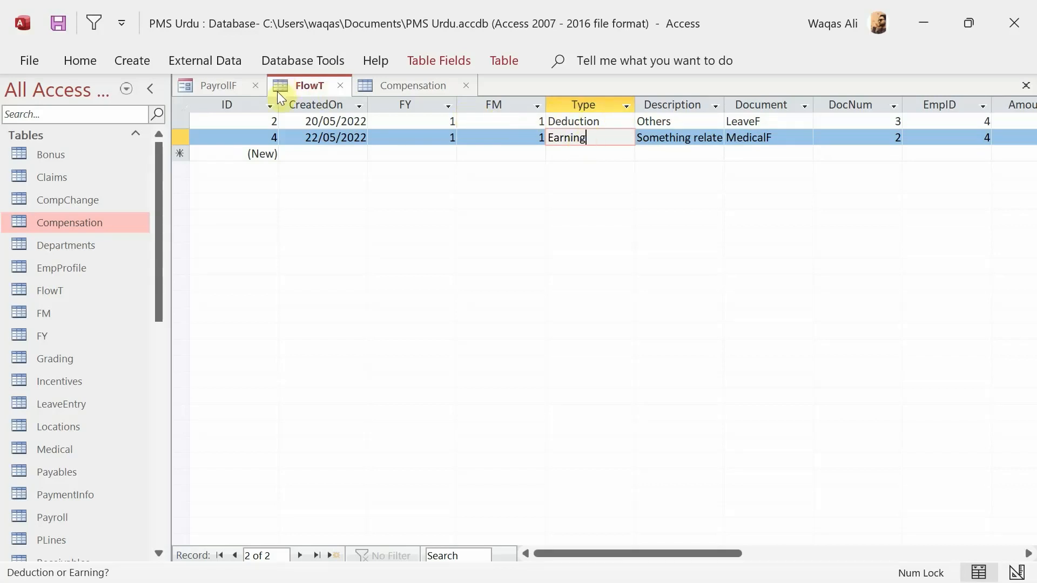
pyautogui.click(398, 85)
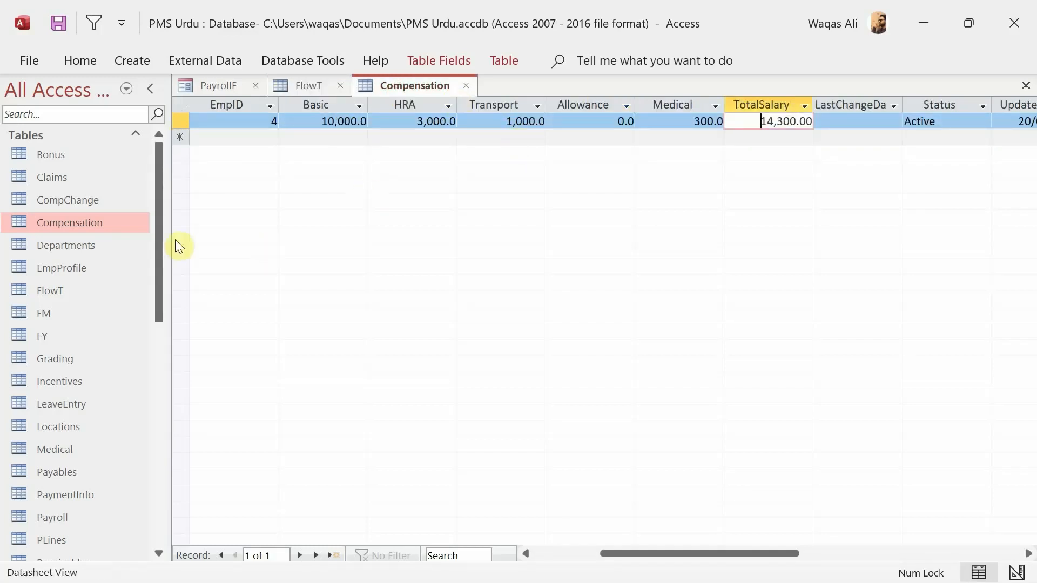
# Review the salary, earning and deduction fields of the PLinesF form, and close it along with all open tables and PayrollF.
pyautogui.moveTo(160, 225); pyautogui.dragTo(136, 462)
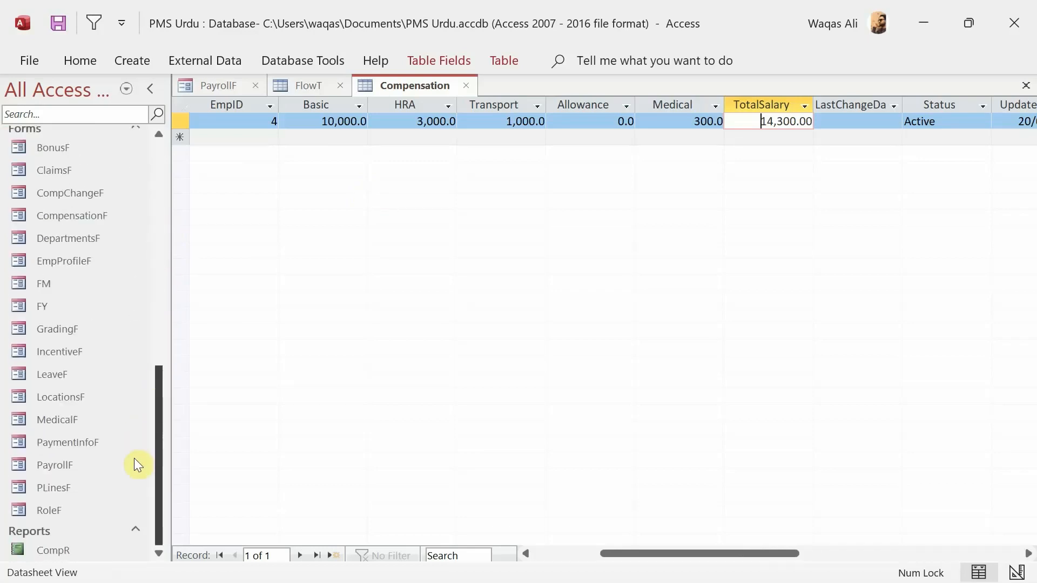
pyautogui.doubleClick(89, 486)
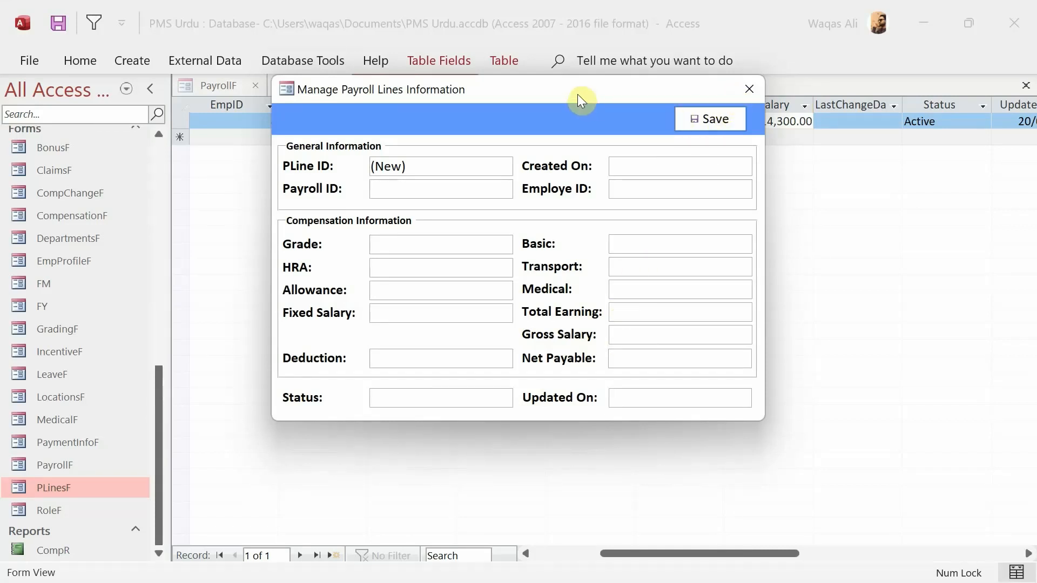
pyautogui.moveTo(578, 94); pyautogui.dragTo(585, 115)
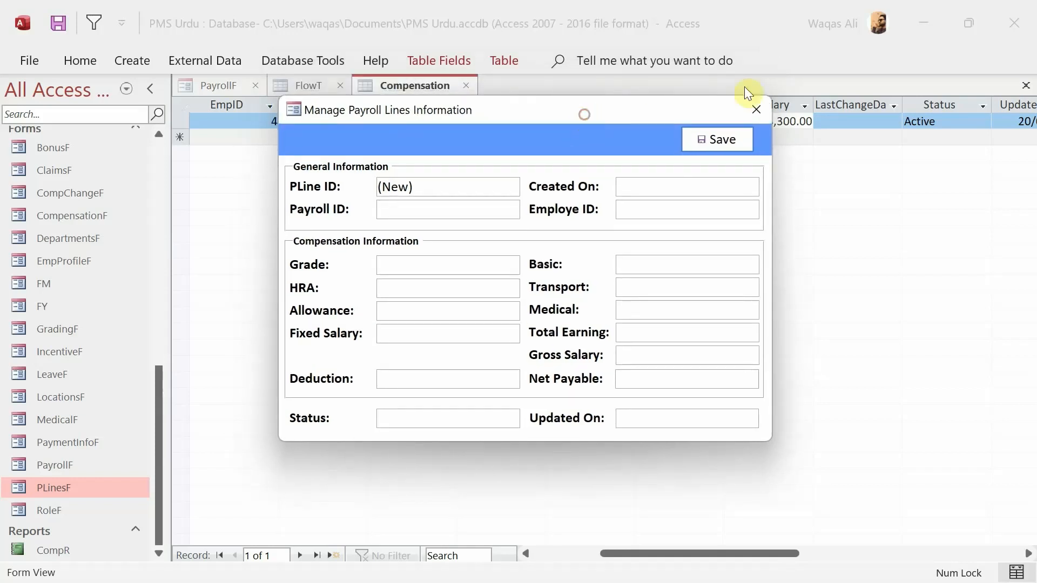
pyautogui.click(757, 110)
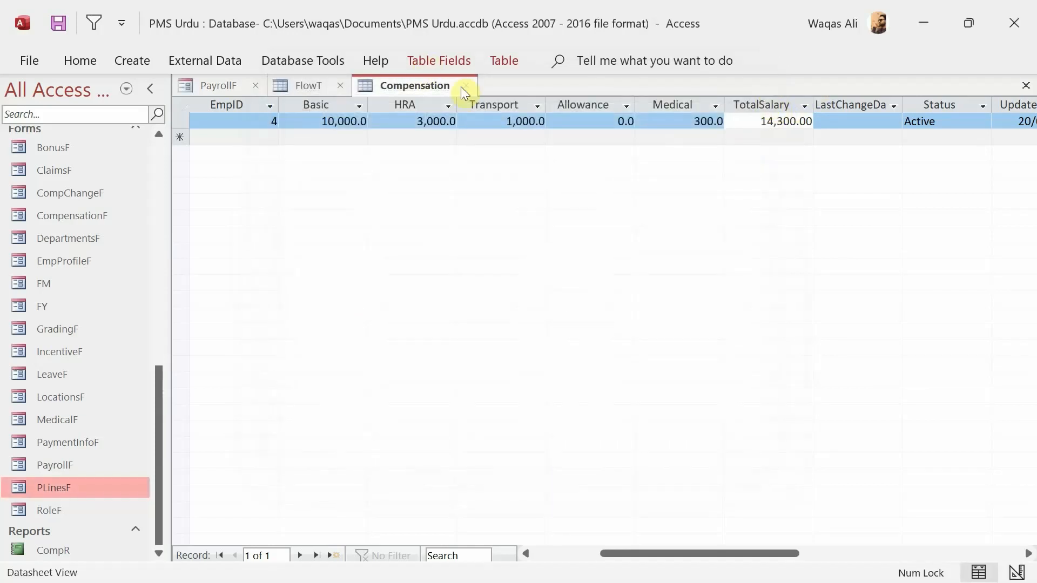
pyautogui.click(339, 86)
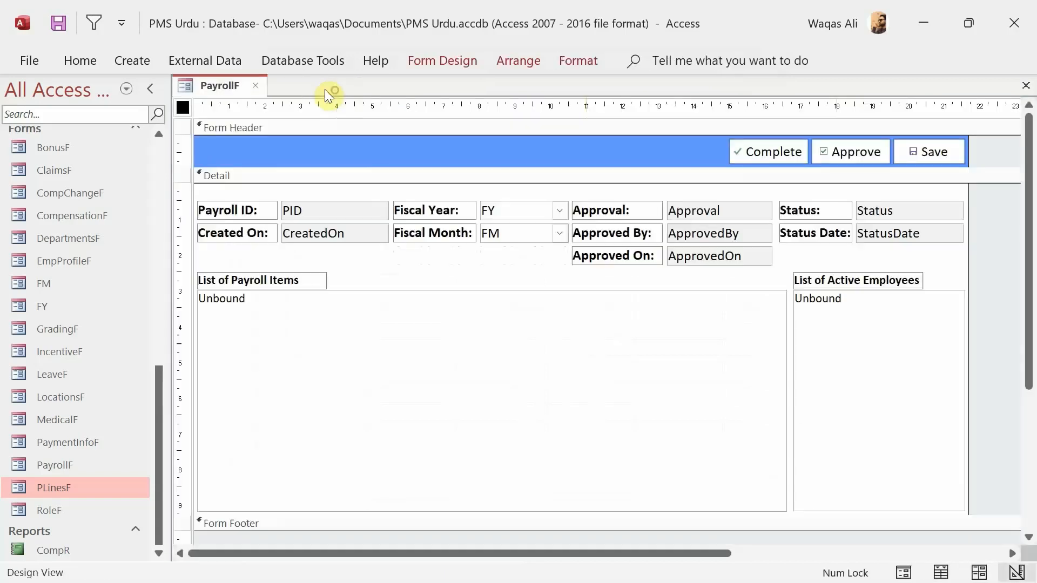
pyautogui.click(253, 86)
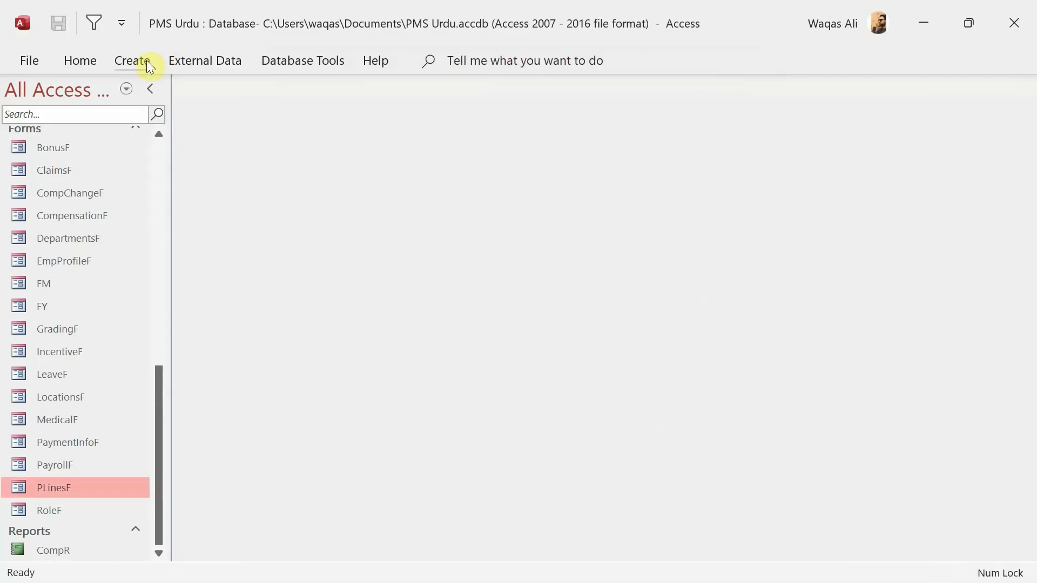
# Create a new query in Design View and add the FlowT, EmpProfile, FY and FM tables.
pyautogui.click(132, 61)
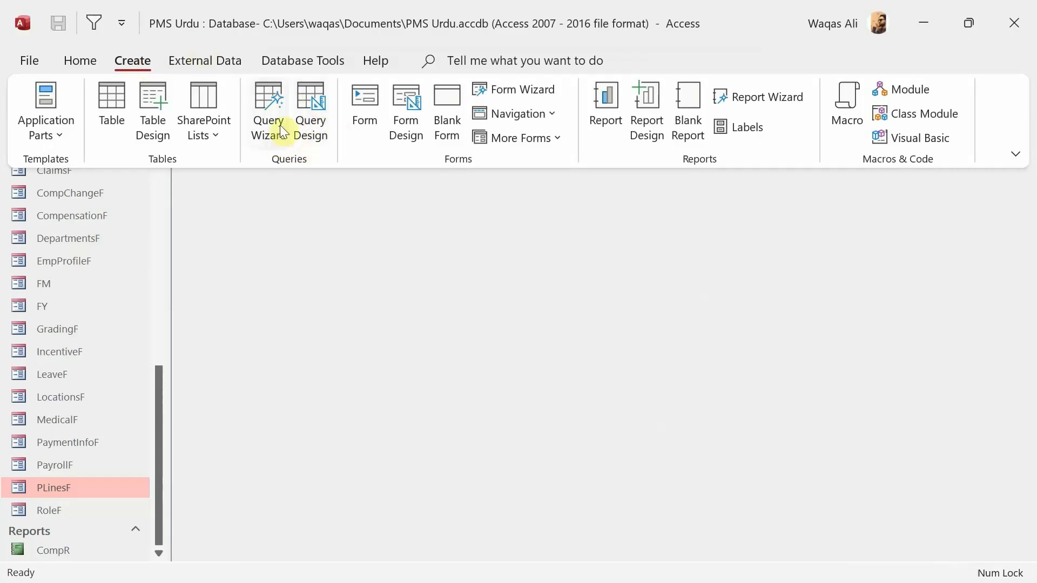
pyautogui.click(319, 104)
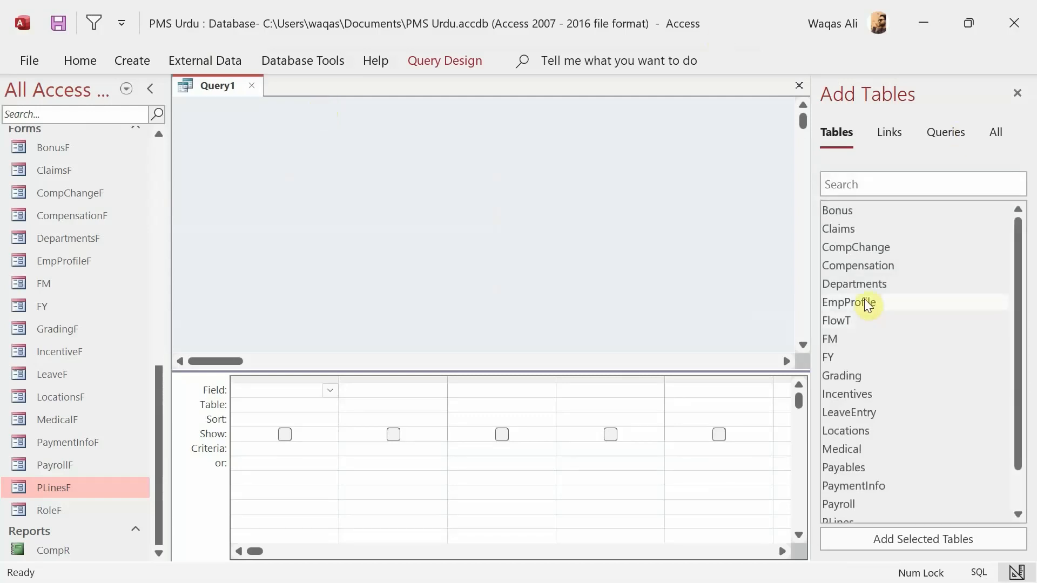
pyautogui.doubleClick(834, 320)
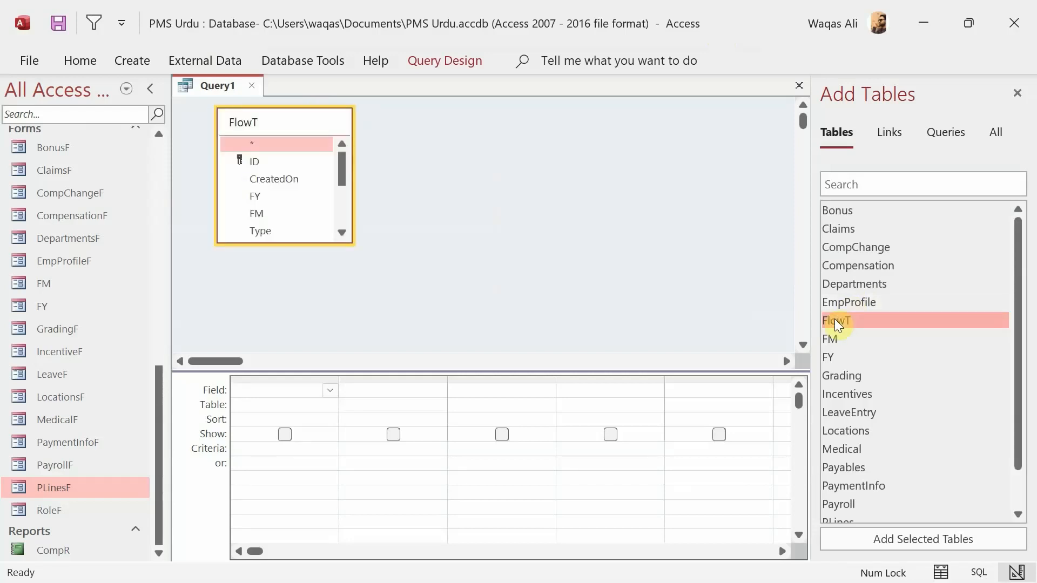
pyautogui.doubleClick(864, 305)
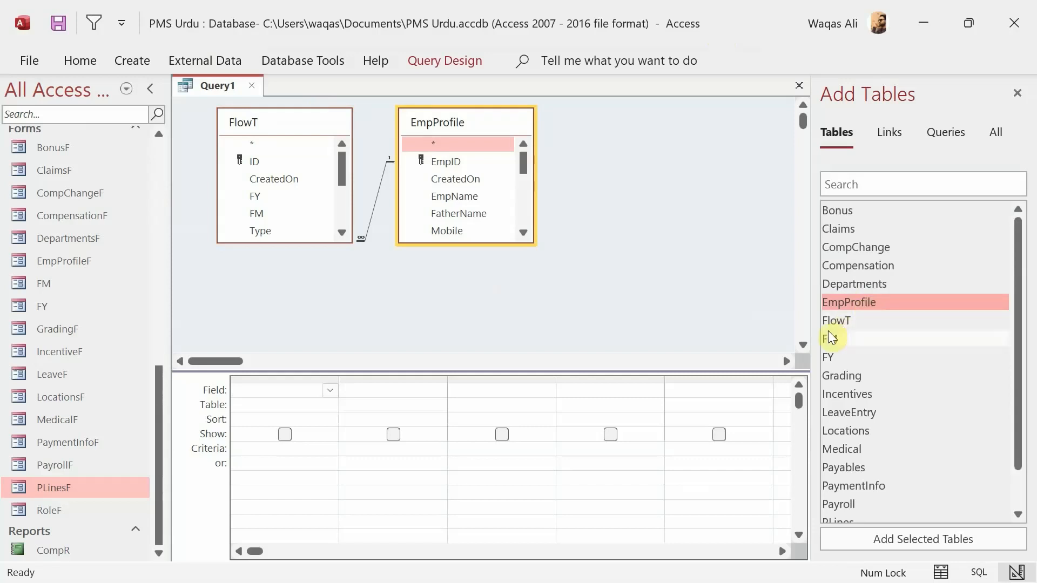
pyautogui.doubleClick(829, 357)
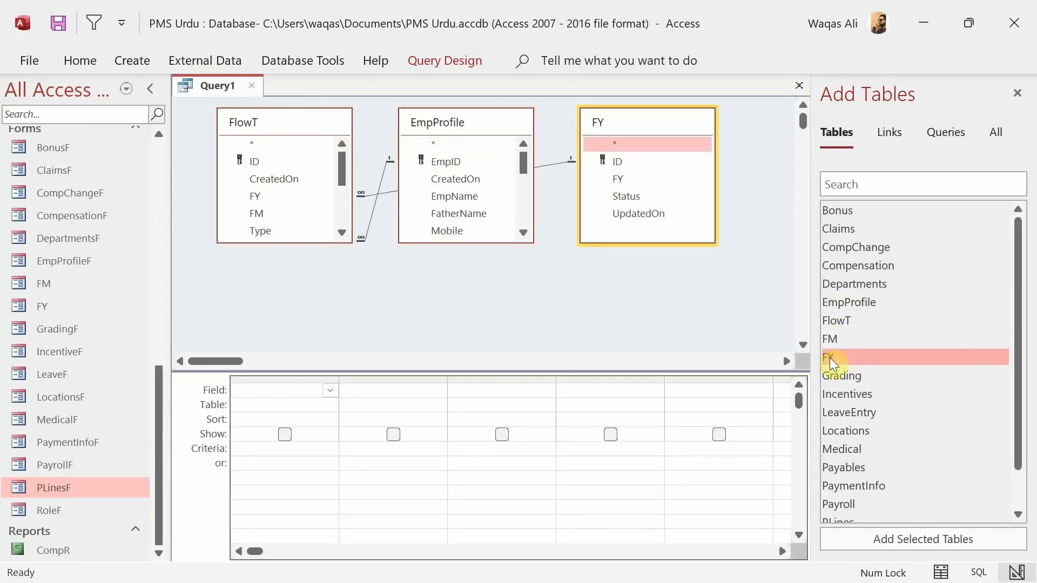
pyautogui.doubleClick(829, 339)
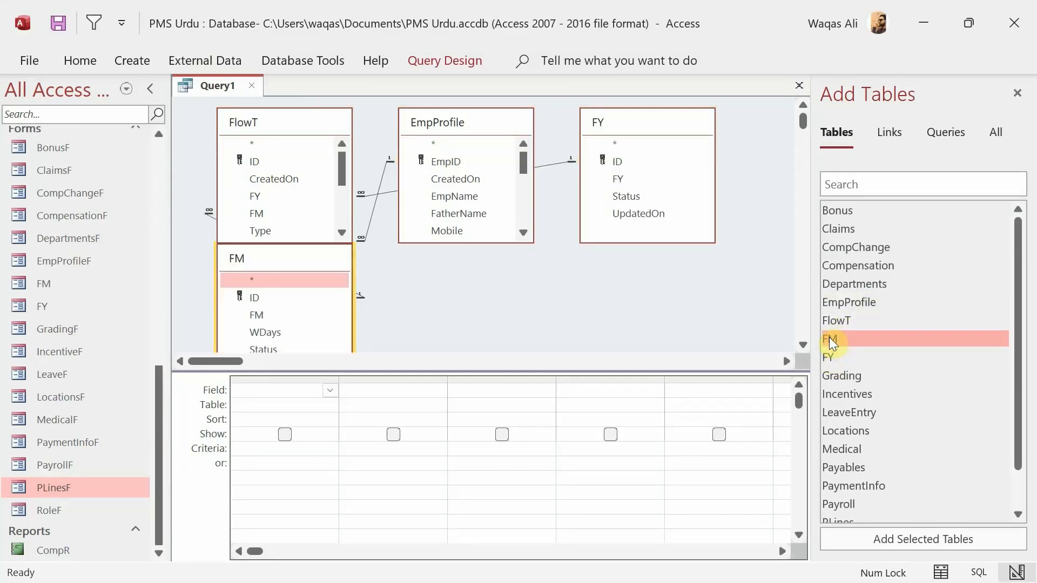
# Place the FM table below EmpProfile, close the table picker, and enlarge the diagram area and the FlowT field list.
pyautogui.moveTo(284, 270); pyautogui.dragTo(445, 280)
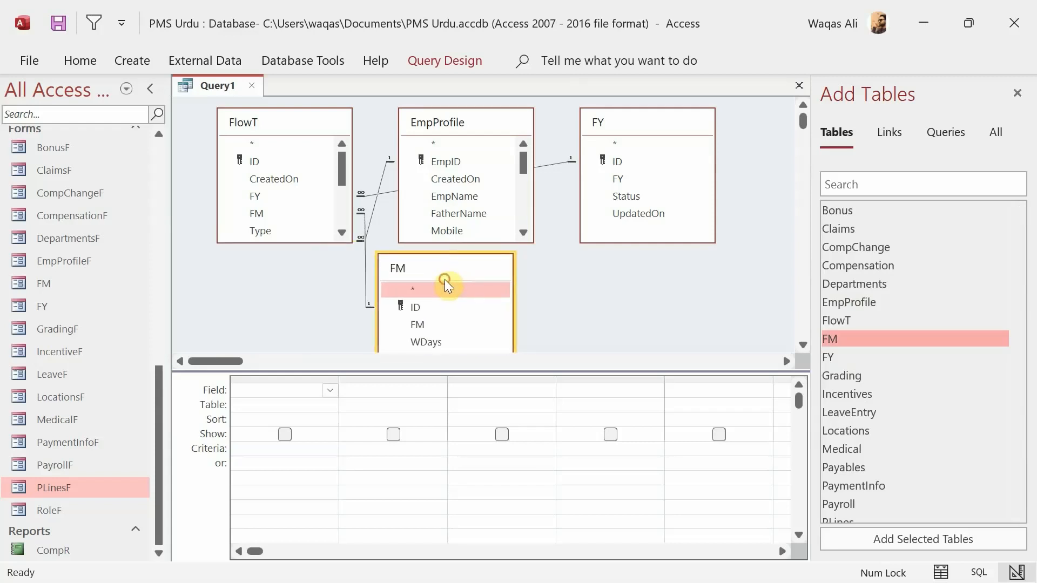
pyautogui.click(1016, 99)
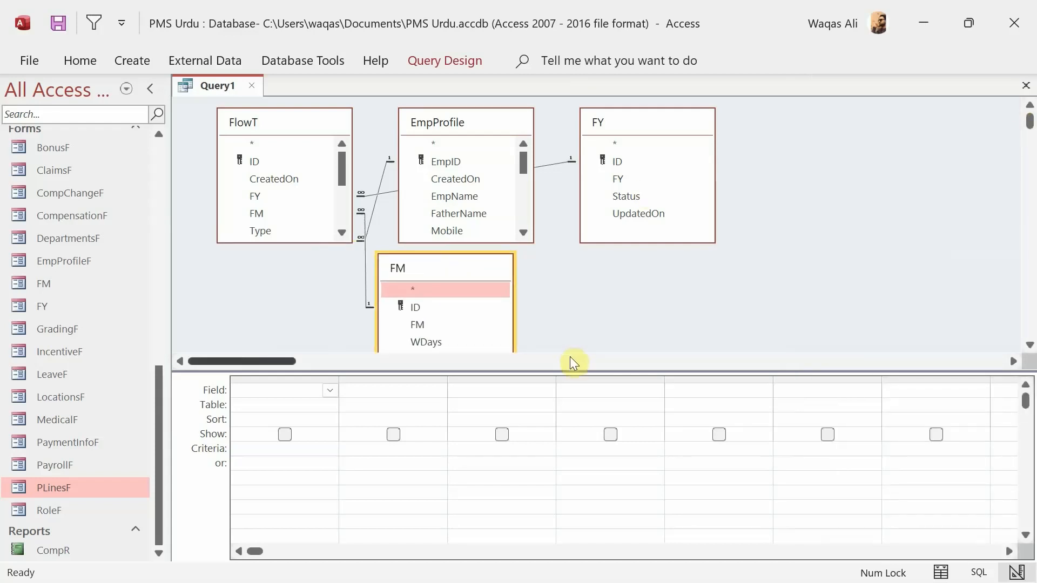
pyautogui.moveTo(569, 375); pyautogui.dragTo(564, 408)
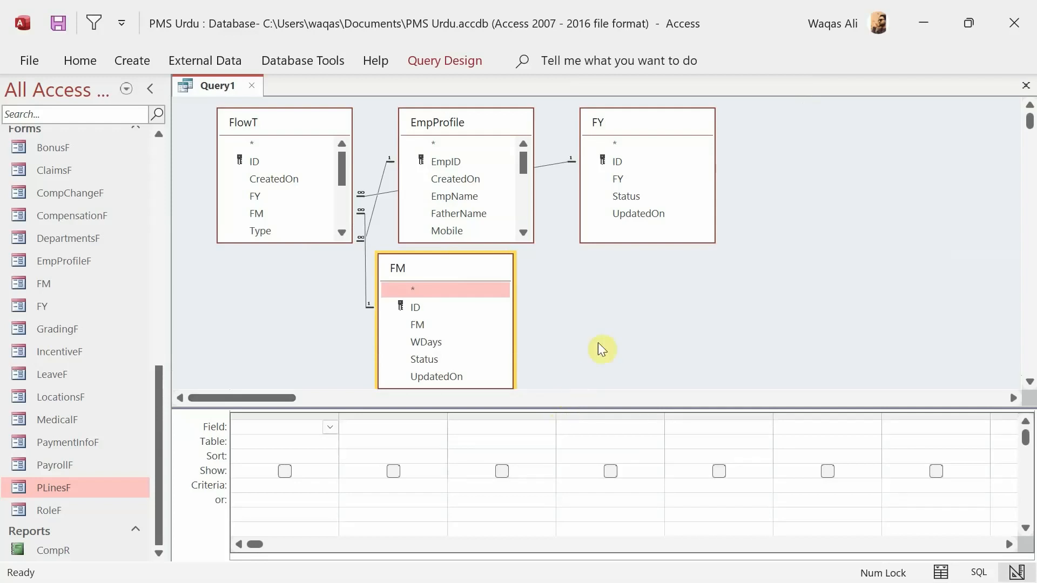
pyautogui.moveTo(322, 241); pyautogui.dragTo(300, 350)
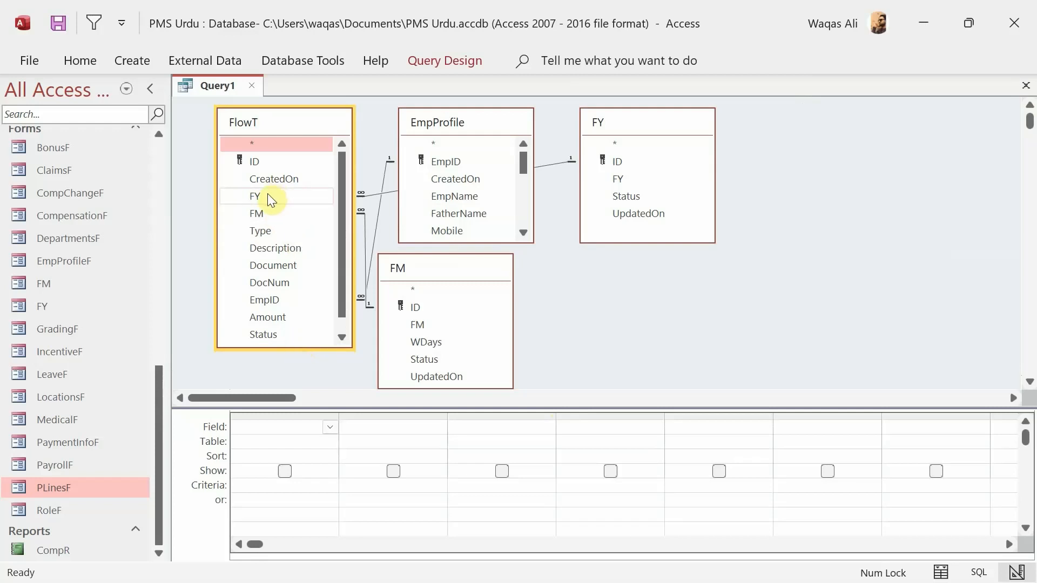
# Add the FY and FM fields from FlowT to the query and run it.
pyautogui.doubleClick(268, 194)
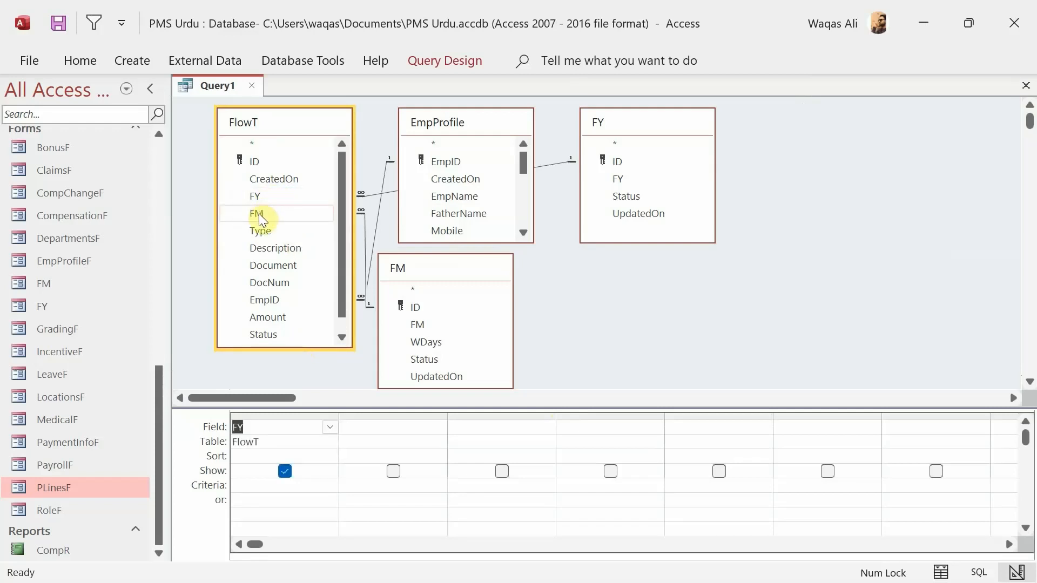
pyautogui.doubleClick(258, 213)
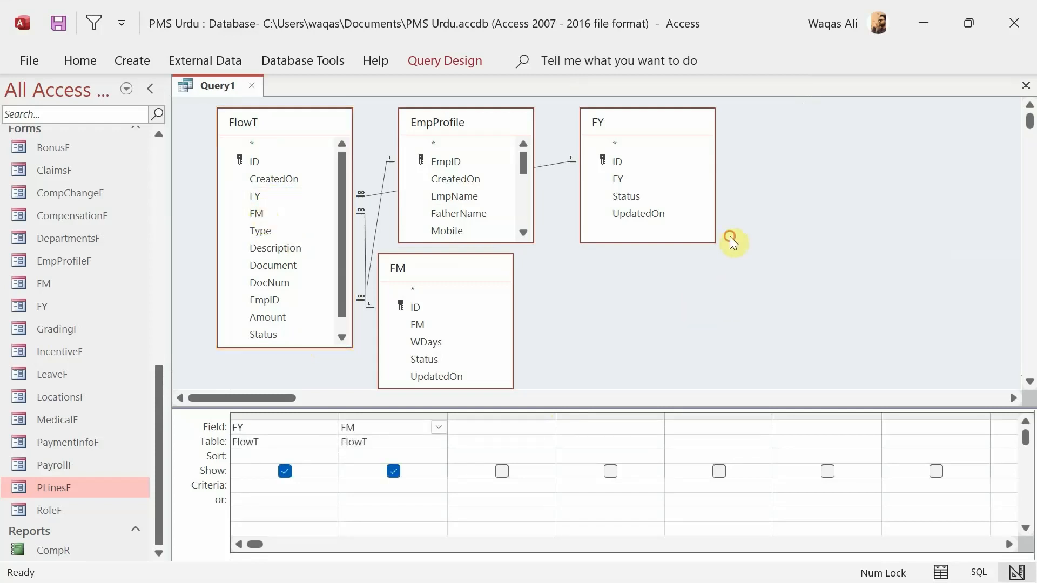
pyautogui.click(437, 59)
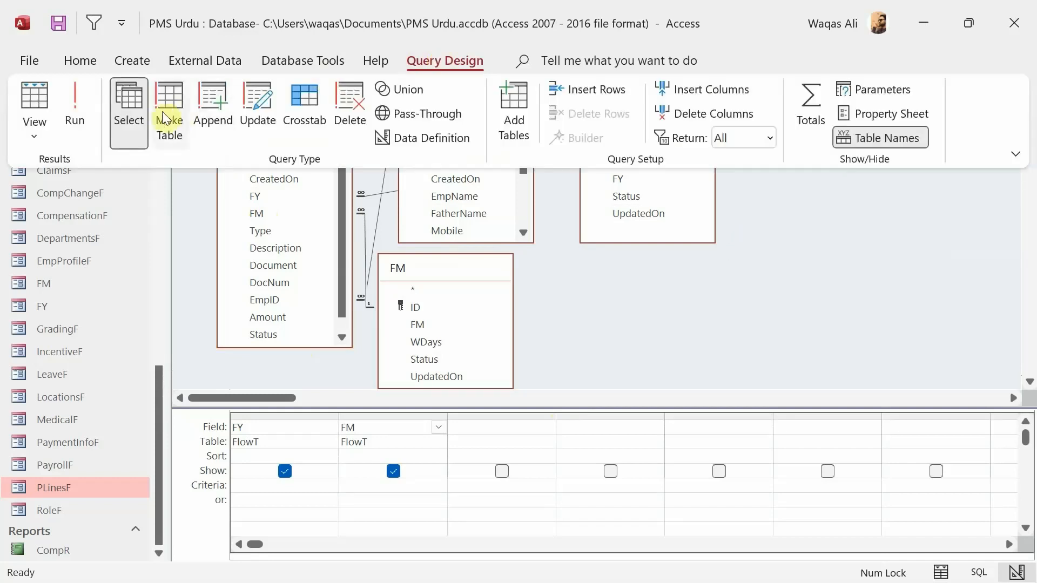
pyautogui.click(74, 109)
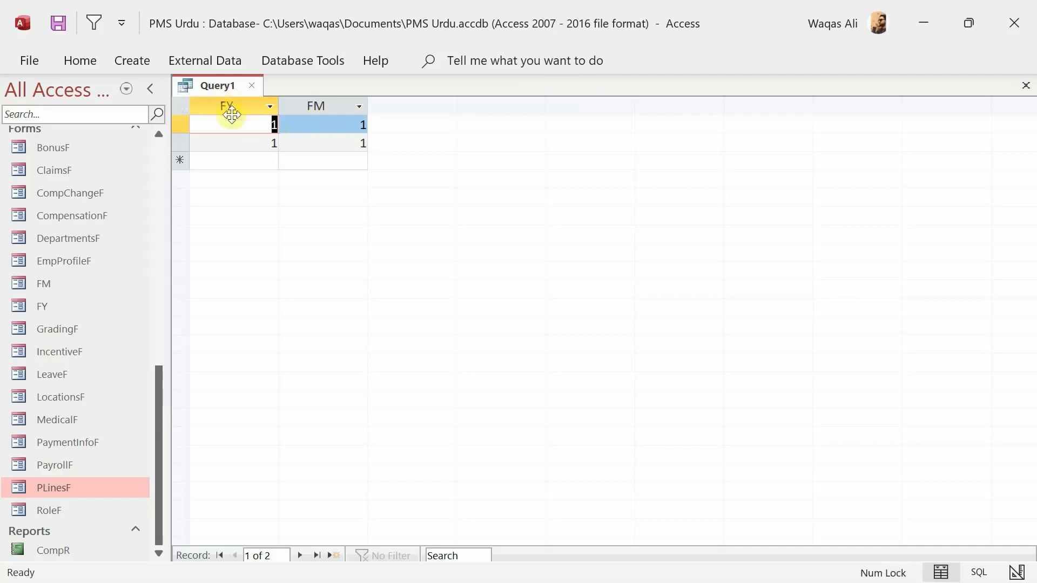
# Open the FY and FM tables to examine their ID values against the year and month, and close both.
pyautogui.click(160, 161)
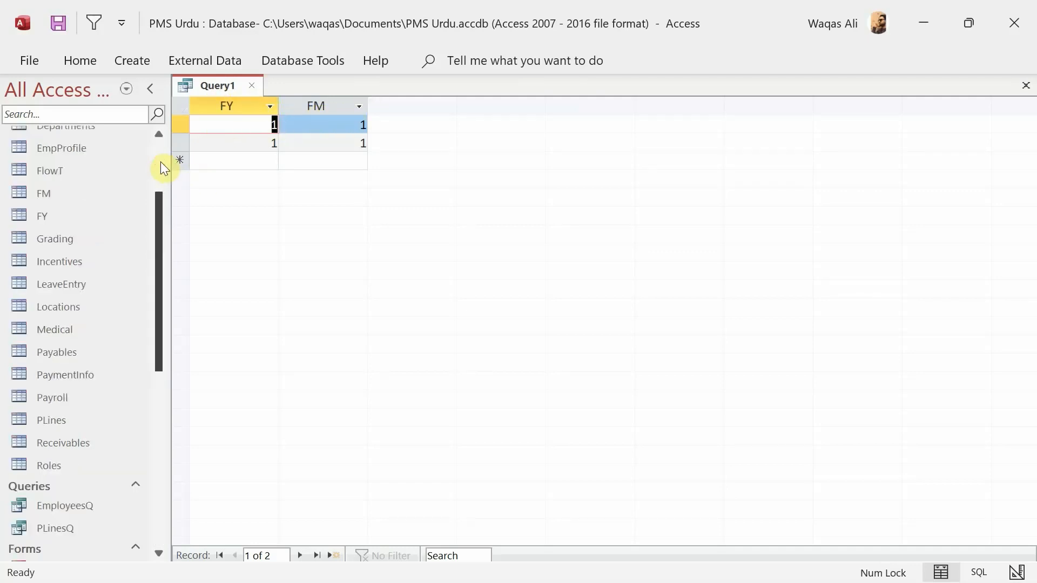
pyautogui.doubleClick(52, 213)
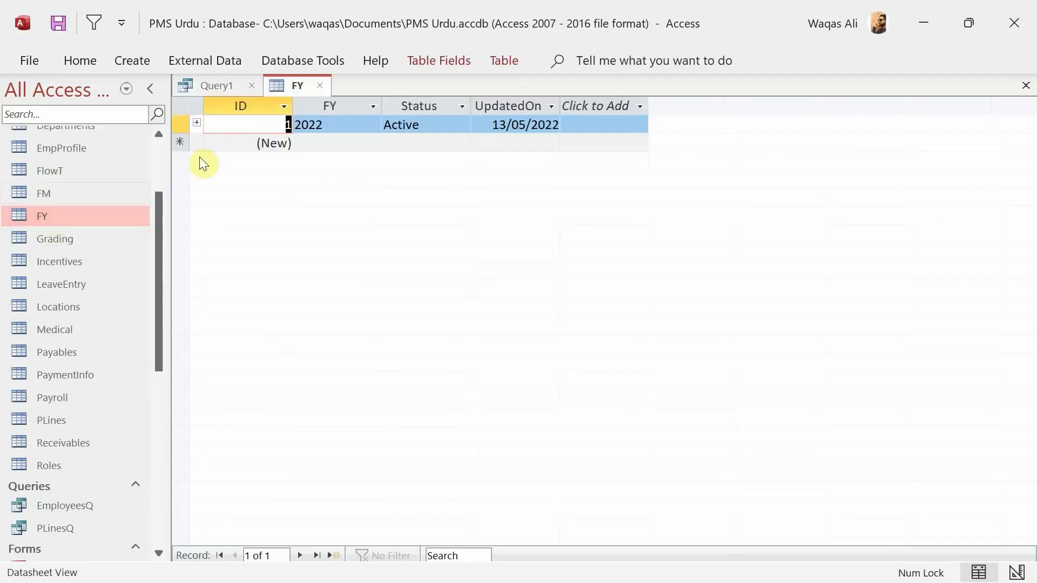
pyautogui.click(259, 125)
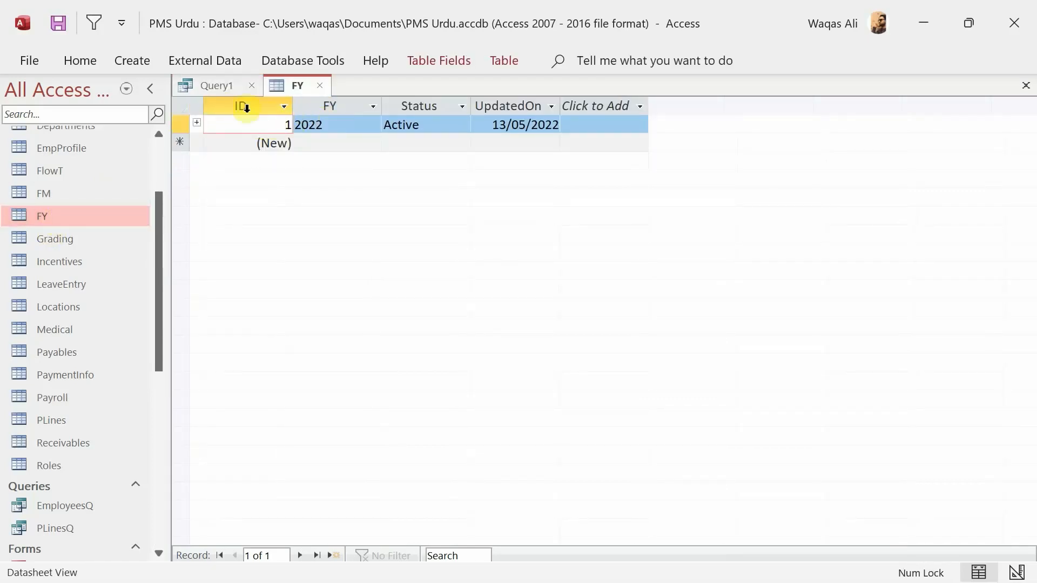
pyautogui.doubleClick(86, 193)
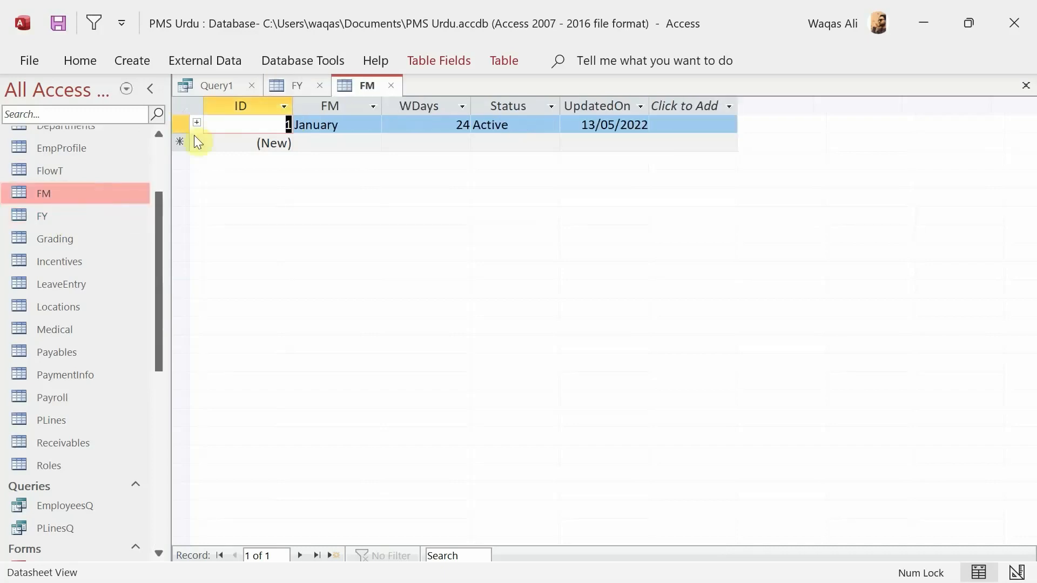
pyautogui.click(271, 125)
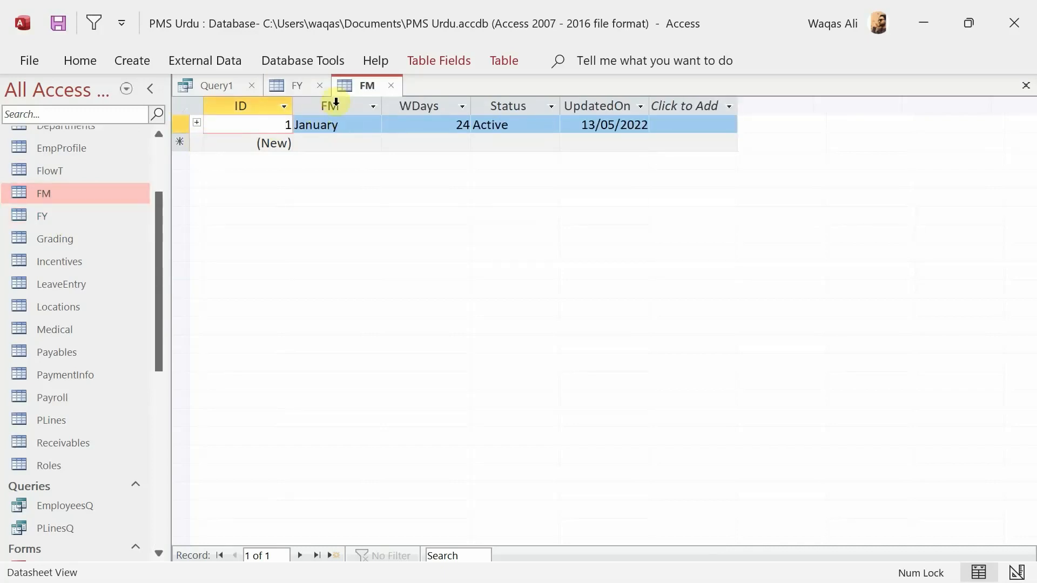
pyautogui.click(397, 85)
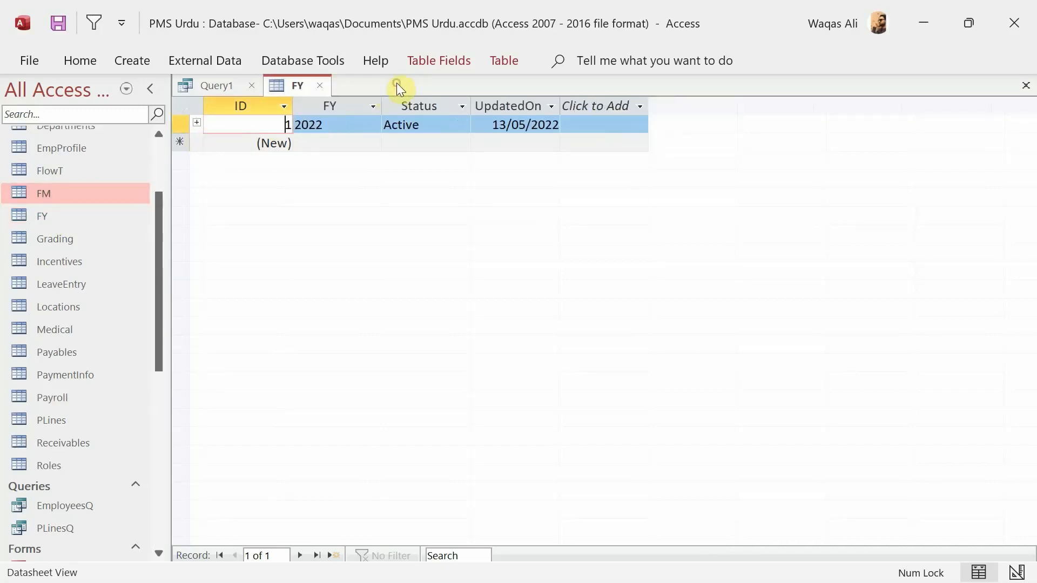
pyautogui.click(320, 86)
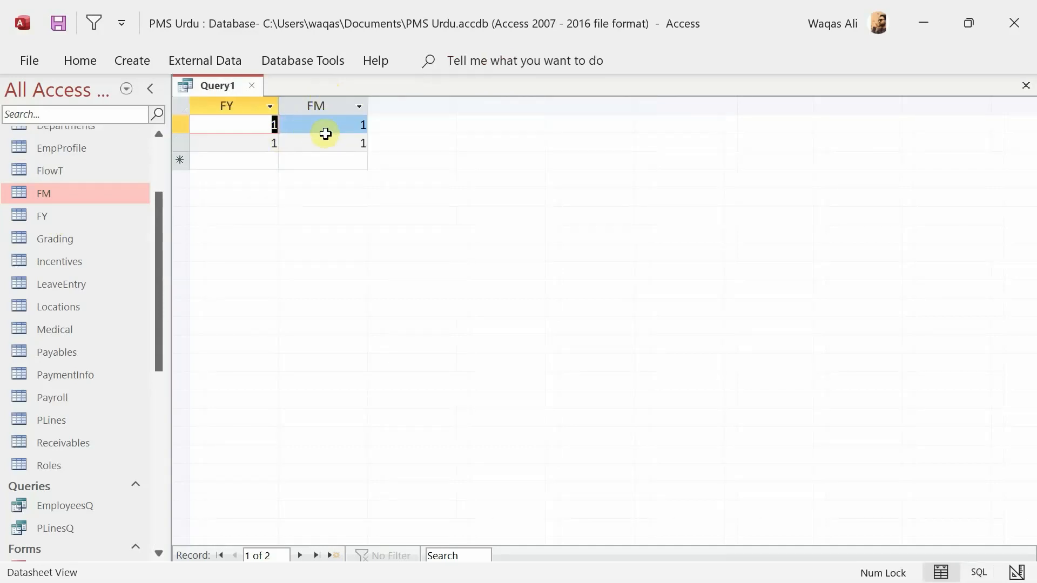
# Change the source table of the FY column to FY and of the FM column to FM, and display the query results.
pyautogui.rightClick(221, 90)
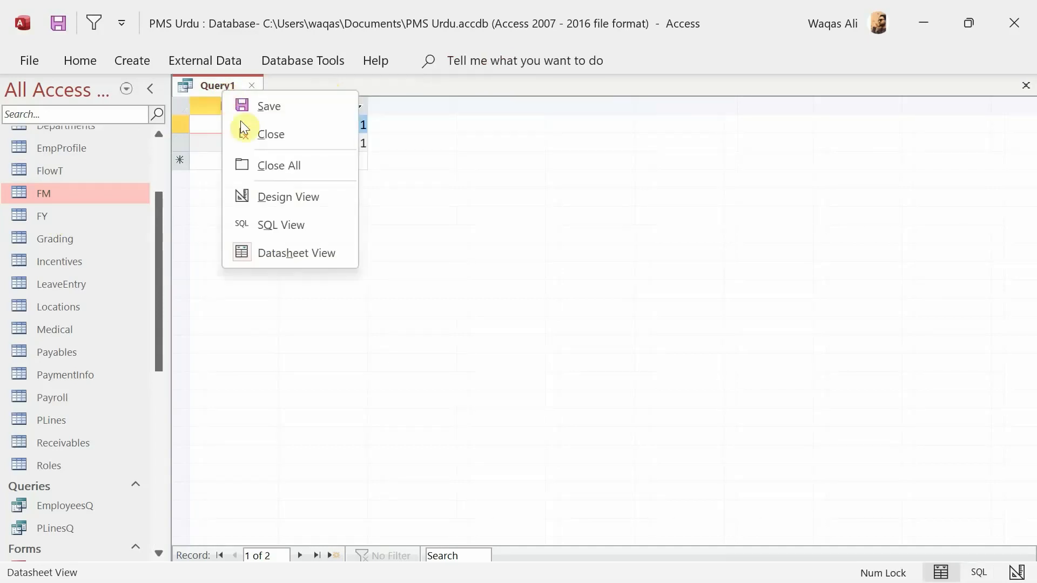
pyautogui.click(267, 210)
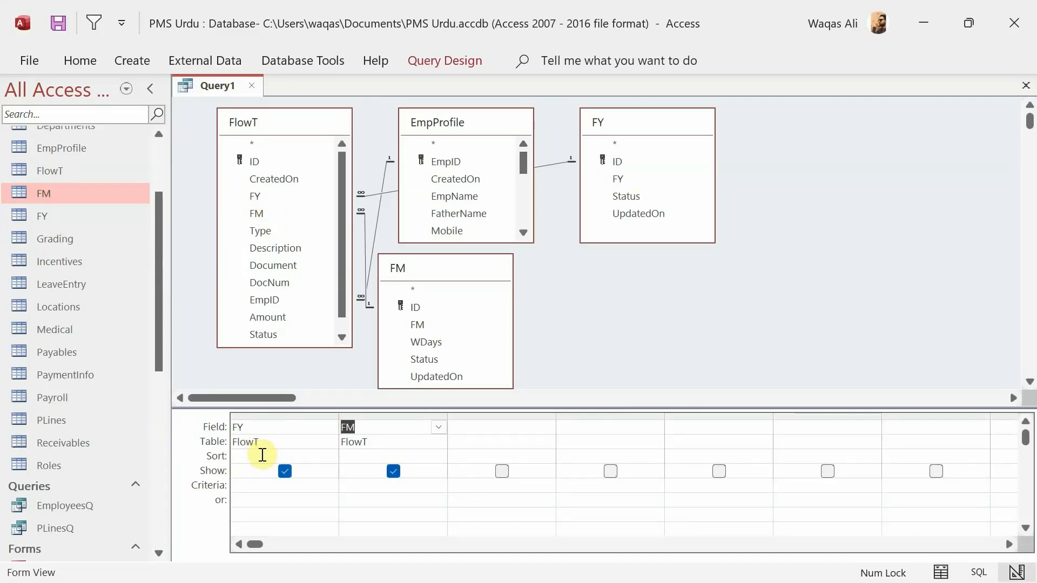
pyautogui.click(267, 439)
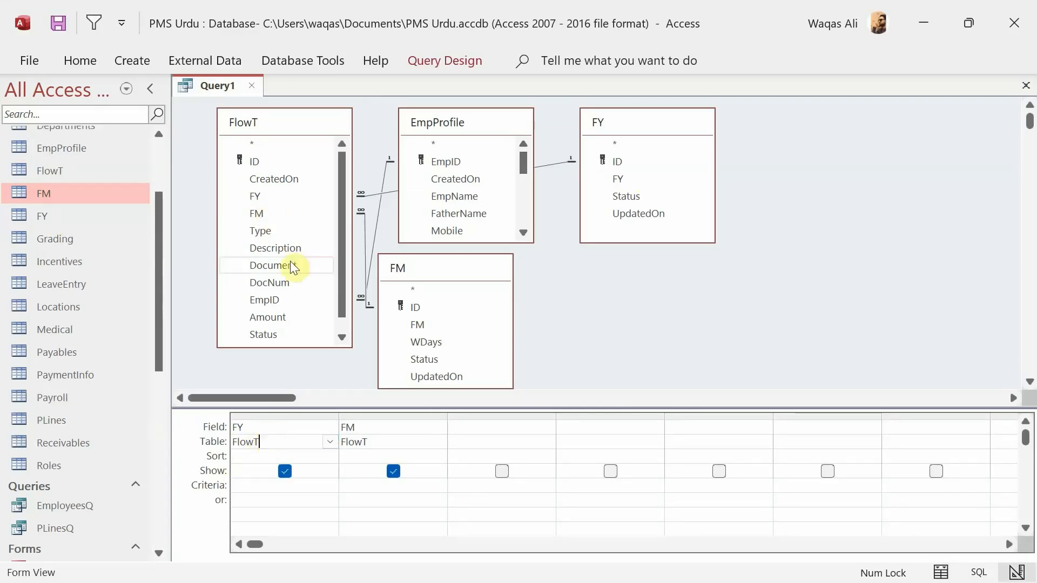
pyautogui.click(330, 443)
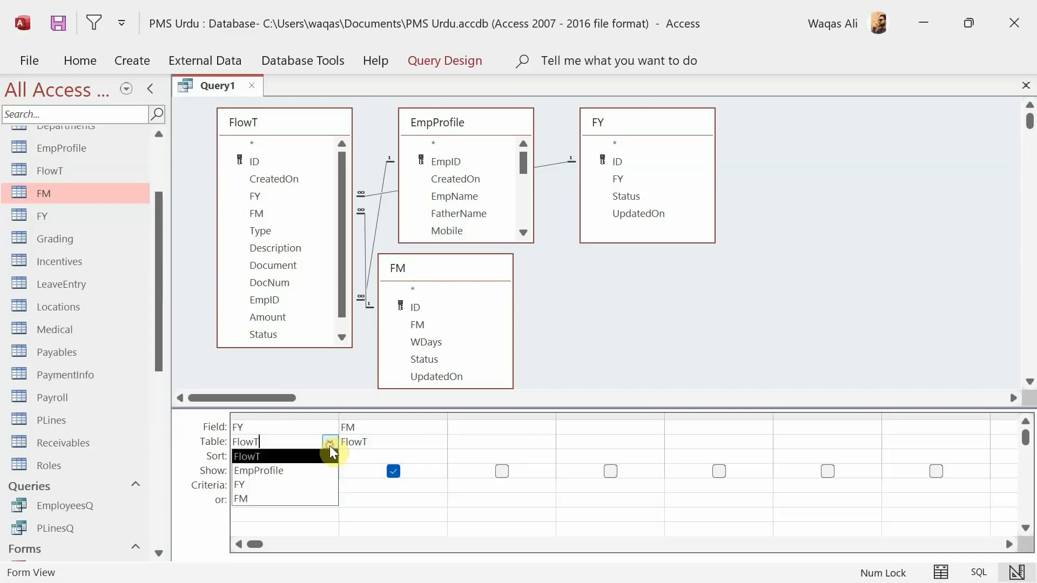
pyautogui.click(312, 489)
pyautogui.click(400, 441)
pyautogui.click(438, 441)
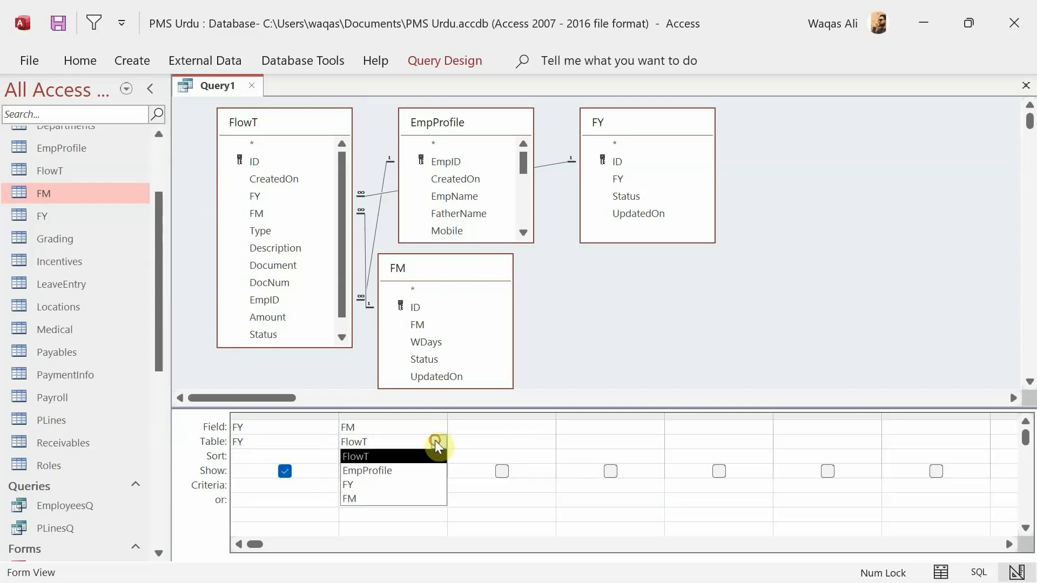
pyautogui.click(415, 498)
pyautogui.rightClick(625, 288)
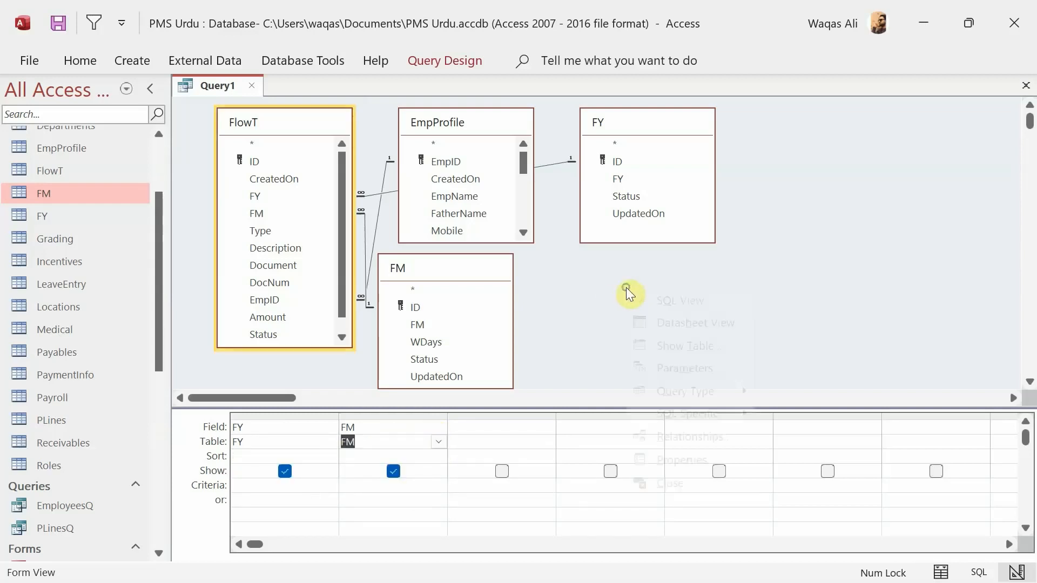
pyautogui.click(653, 322)
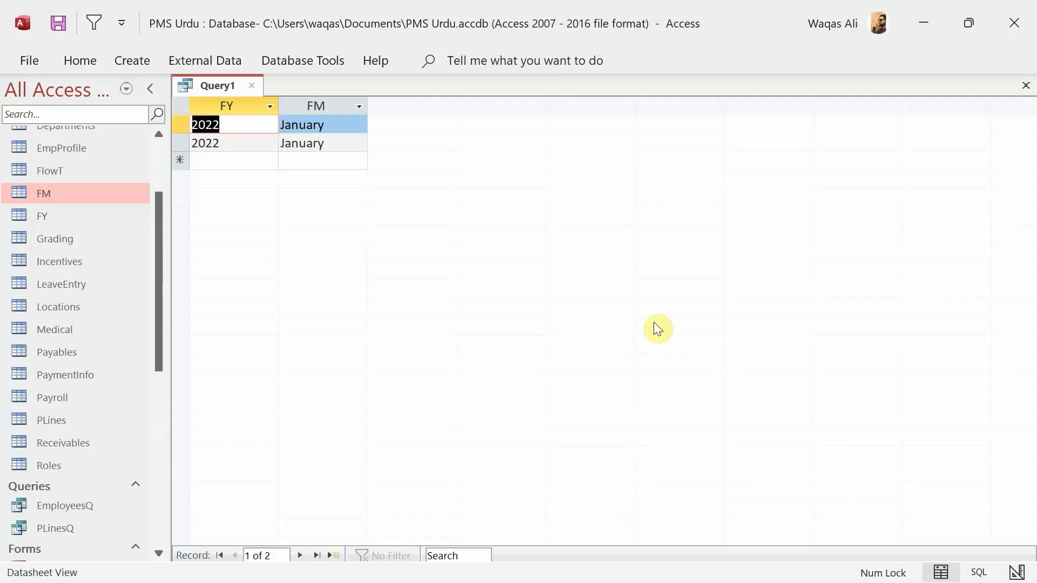
# Return the query to Design View and give the FY column the alias Yea.
pyautogui.rightClick(225, 90)
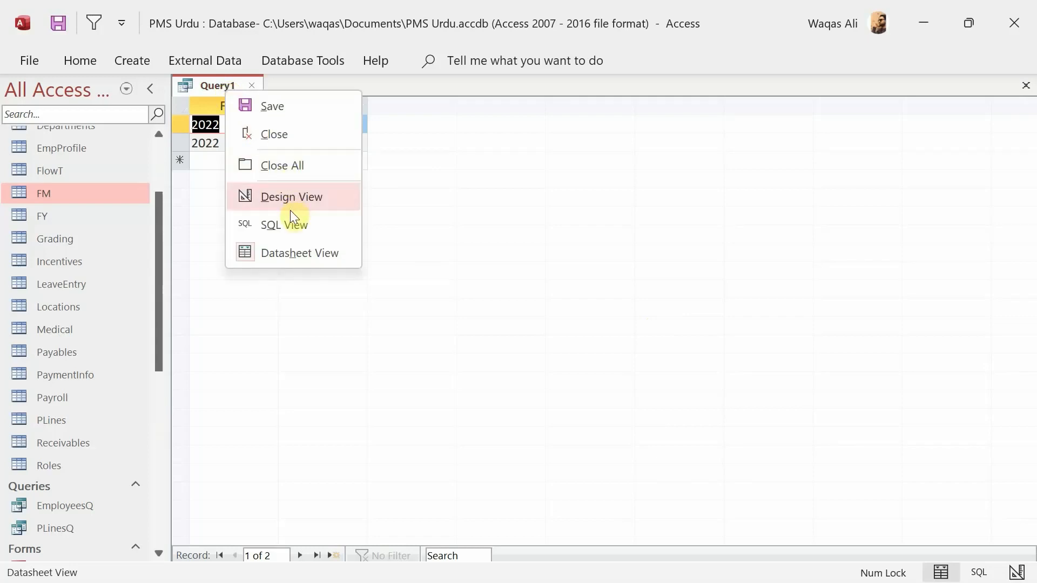
pyautogui.click(534, 199)
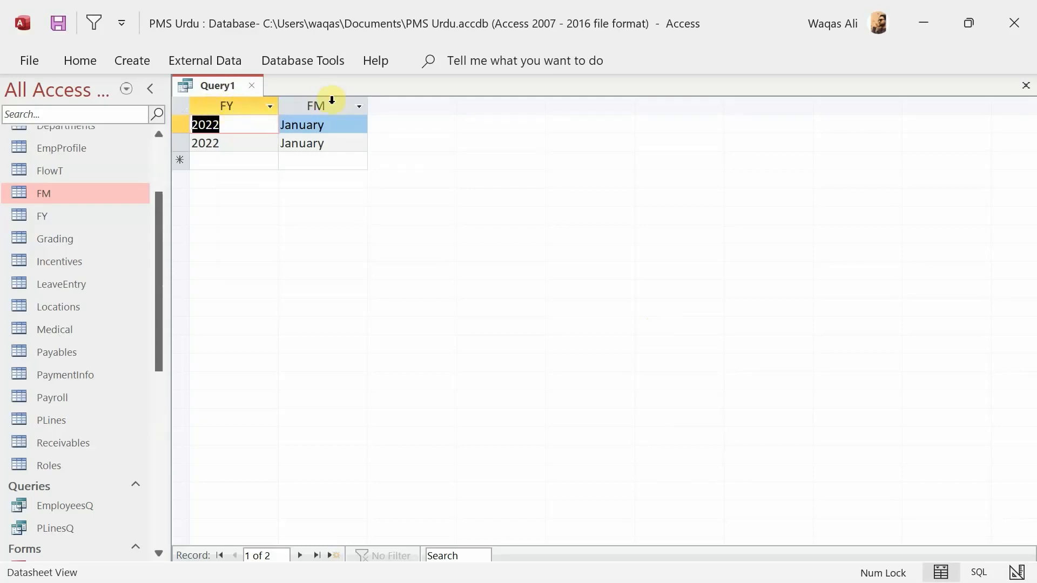
pyautogui.rightClick(224, 92)
pyautogui.click(277, 189)
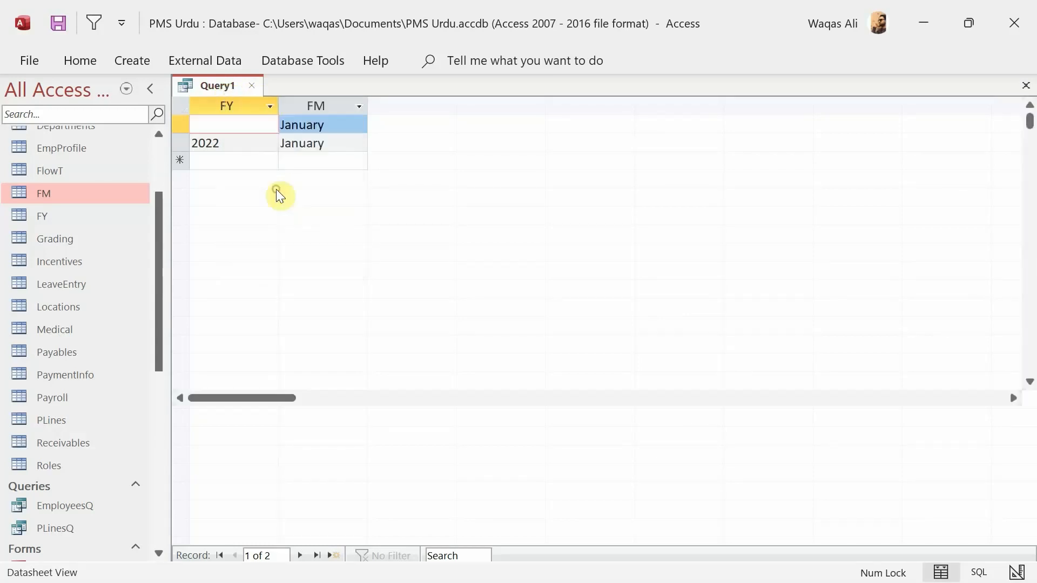
pyautogui.click(234, 429)
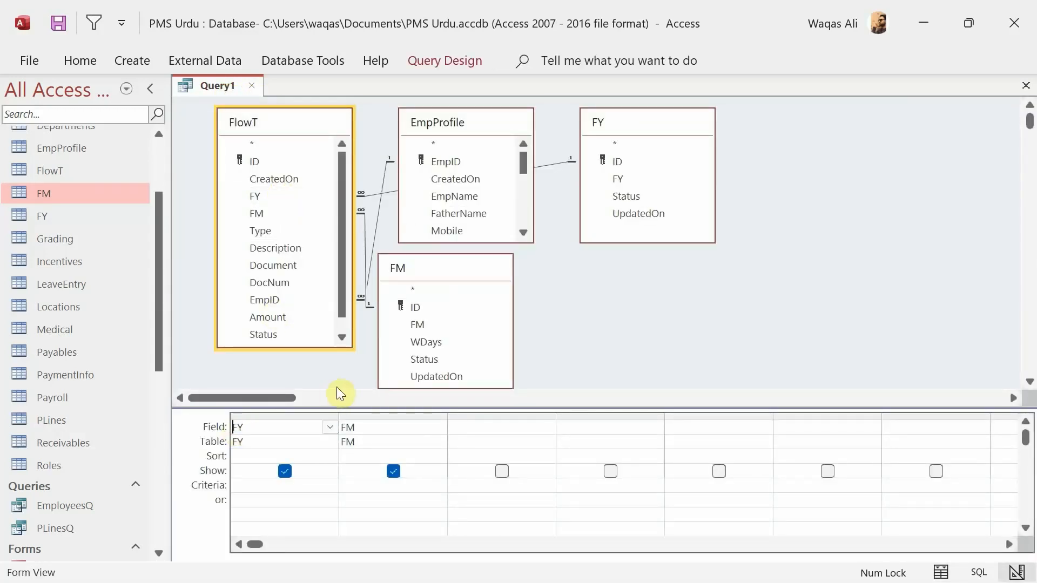
pyautogui.write('Yea:')
pyautogui.press('Tab')
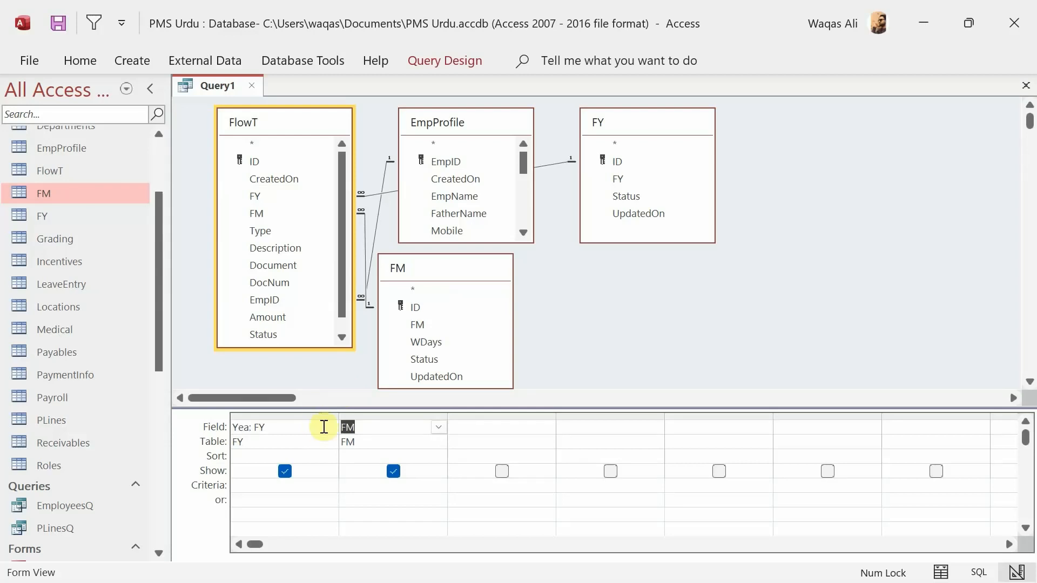
# Give the FM column the alias Month and display the query results.
pyautogui.click(343, 430)
pyautogui.write('Mont')
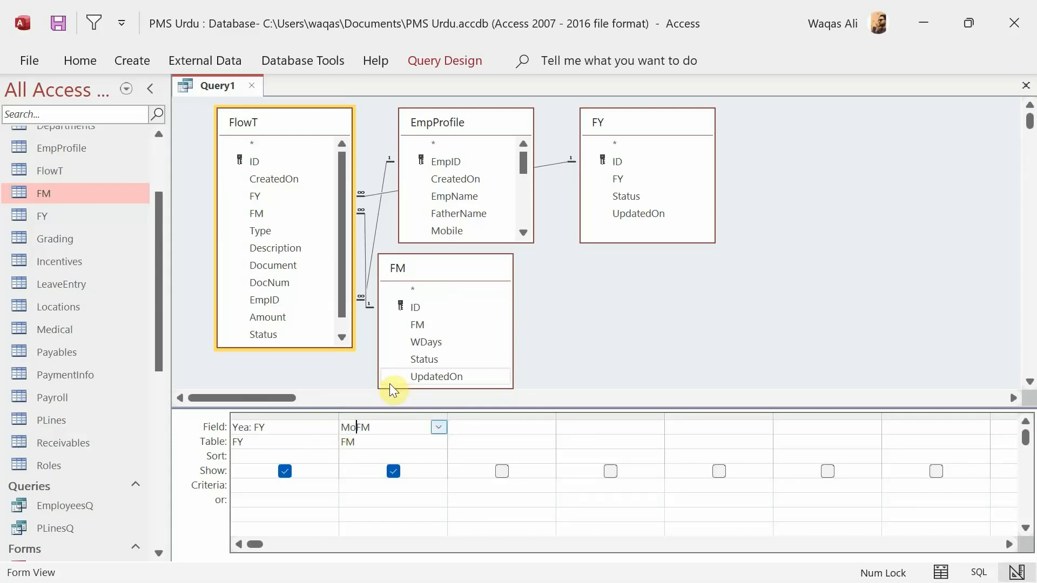
pyautogui.write('h:')
pyautogui.press('Tab')
pyautogui.rightClick(743, 244)
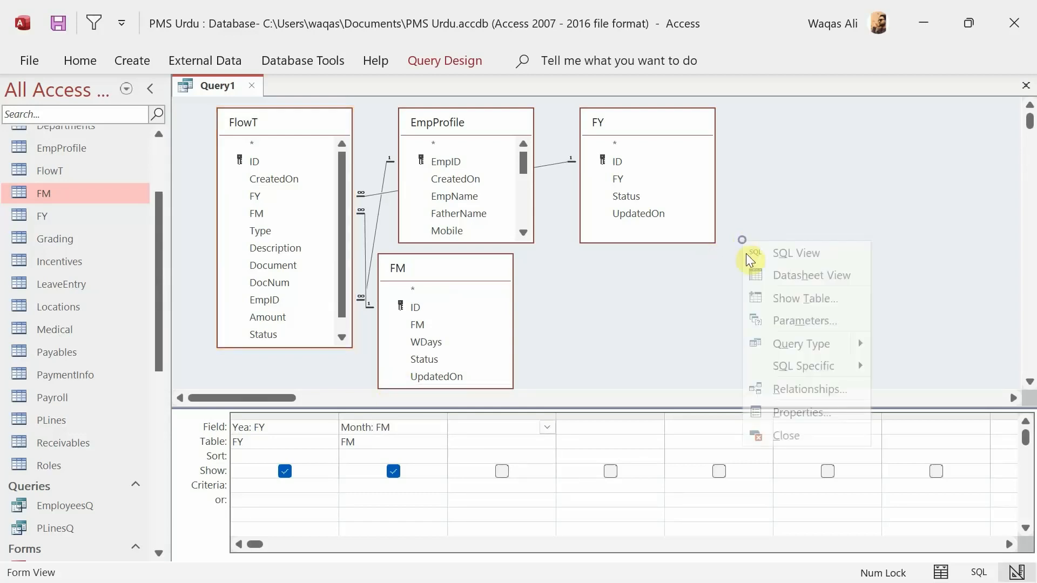
pyautogui.click(756, 270)
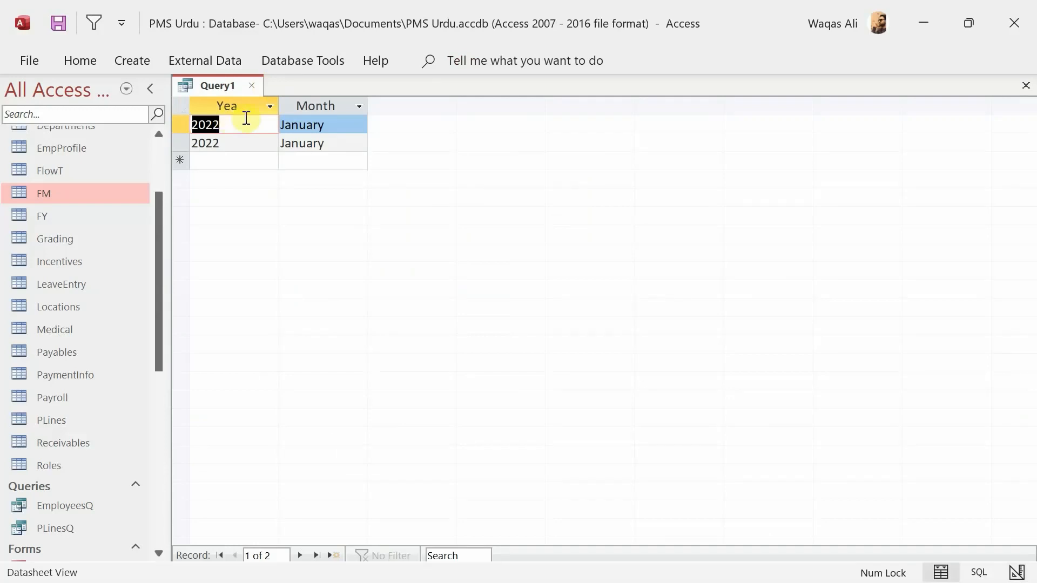
# Correct the FY column's alias to Year in the query design and display the results again.
pyautogui.rightClick(225, 92)
pyautogui.click(273, 196)
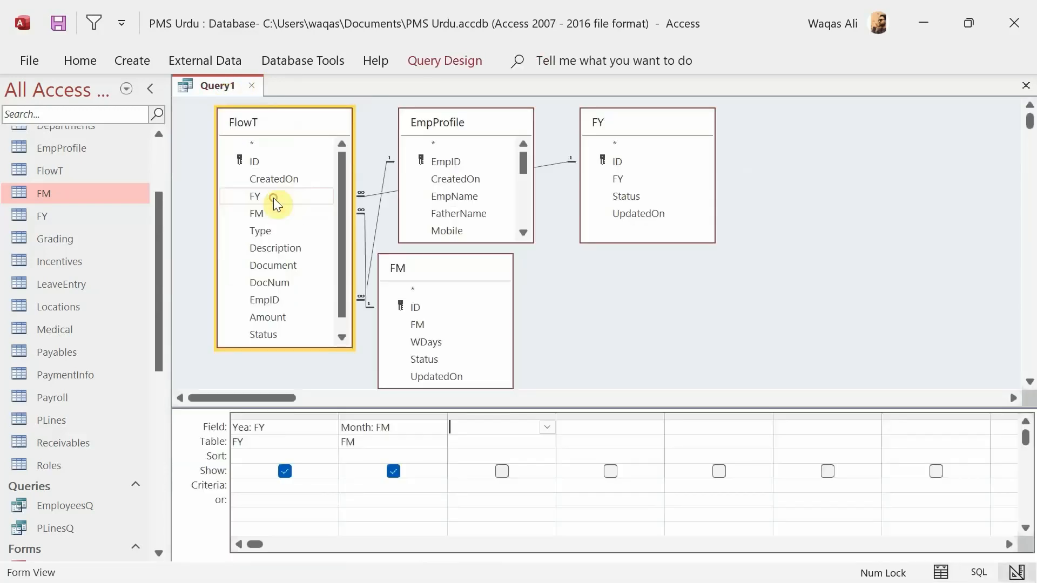
pyautogui.click(243, 429)
pyautogui.write('r')
pyautogui.press('Tab')
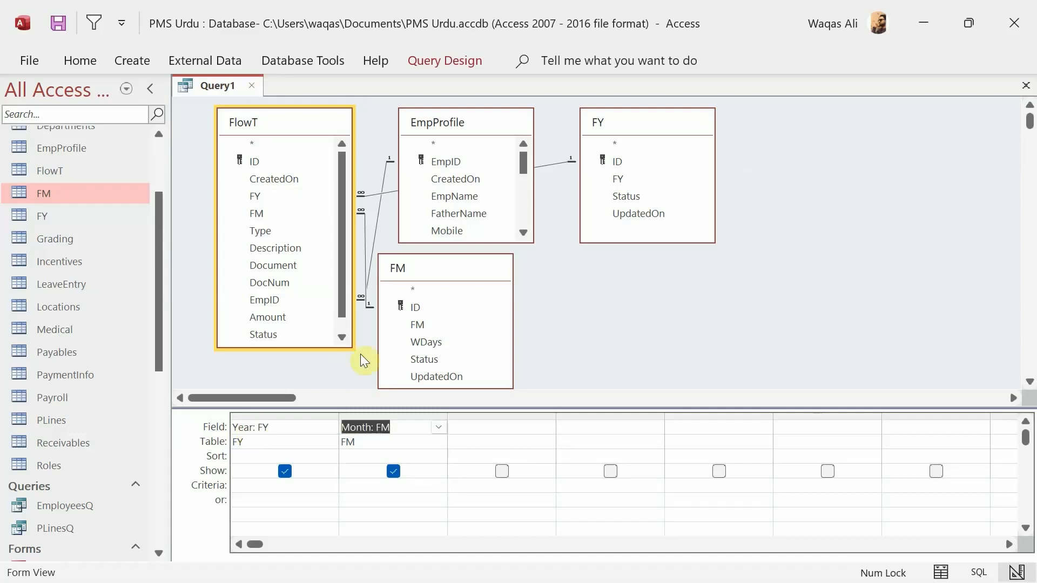
pyautogui.rightClick(737, 220)
pyautogui.click(748, 257)
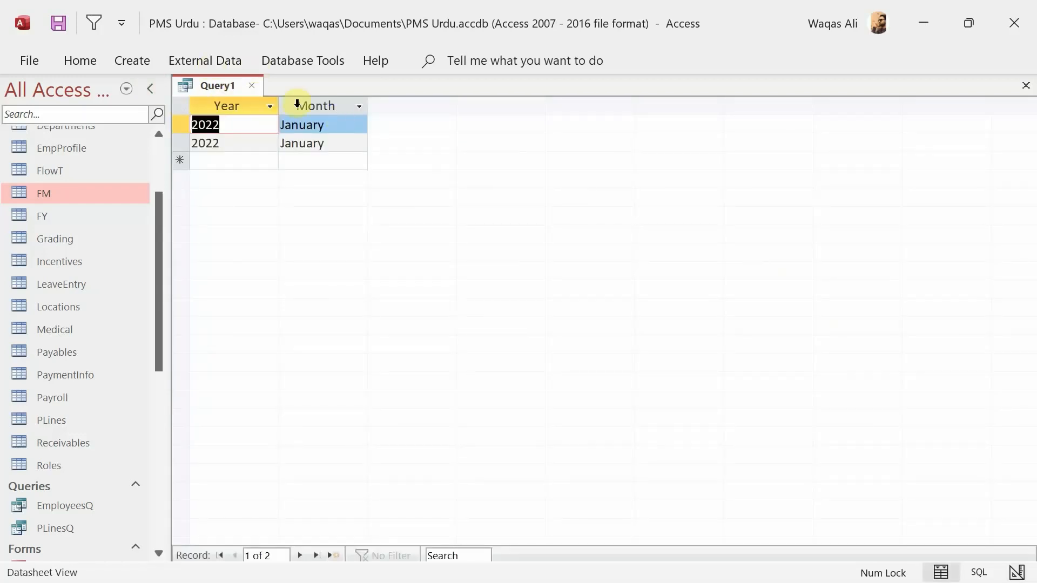
# Return to the query design and add the EmpID field from FlowT as the third column.
pyautogui.rightClick(206, 89)
pyautogui.click(229, 195)
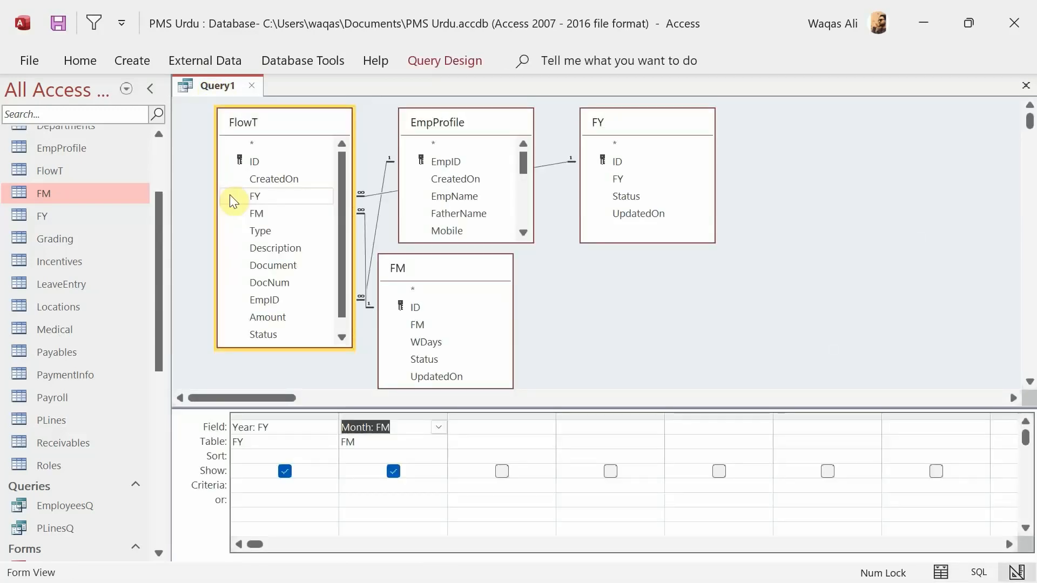
pyautogui.doubleClick(268, 302)
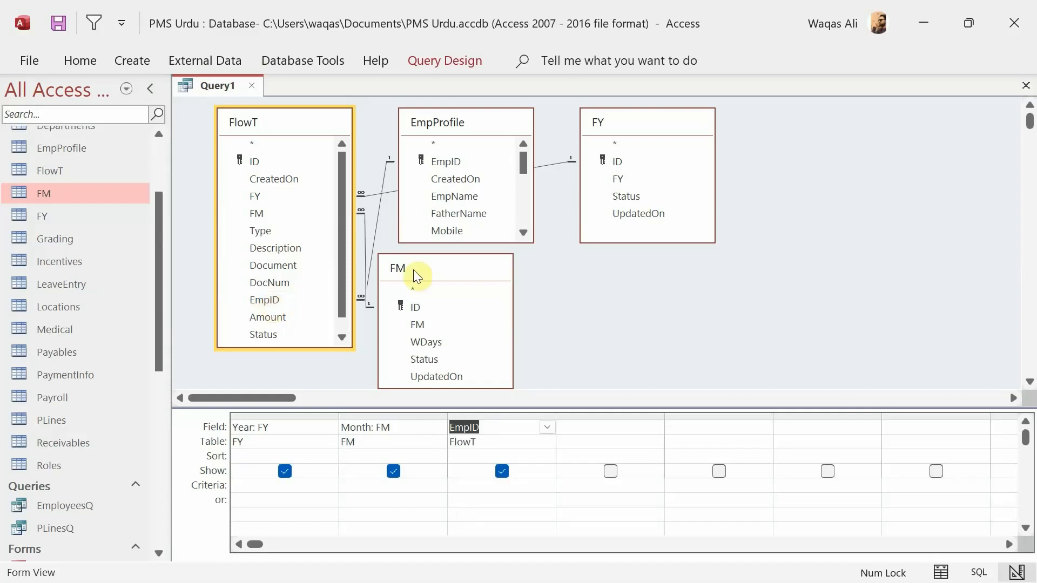
# Add EmpName from EmpProfile, then Type and Amount from FlowT, as the next columns of the query.
pyautogui.doubleClick(453, 196)
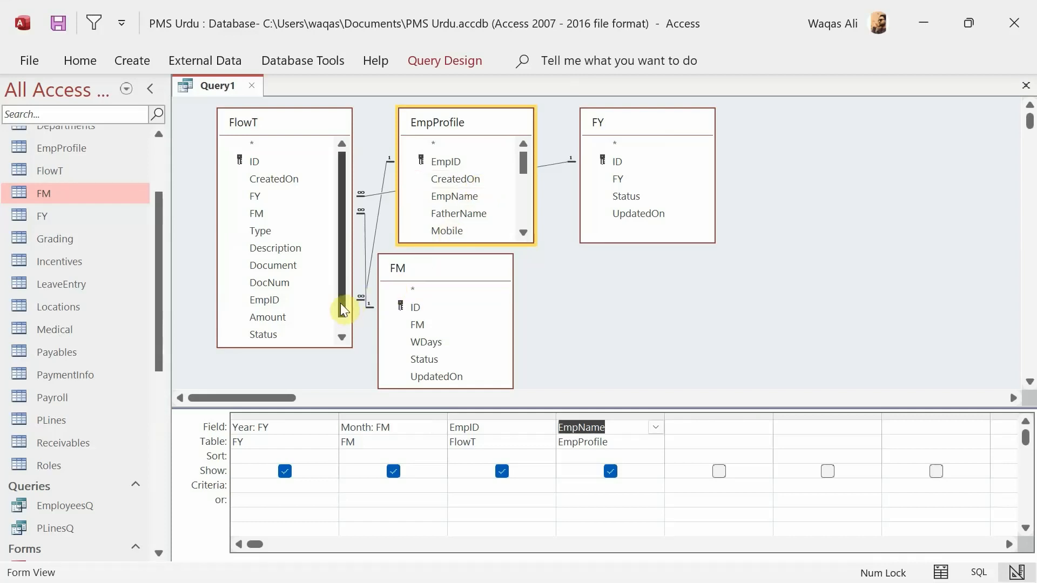
pyautogui.doubleClick(258, 229)
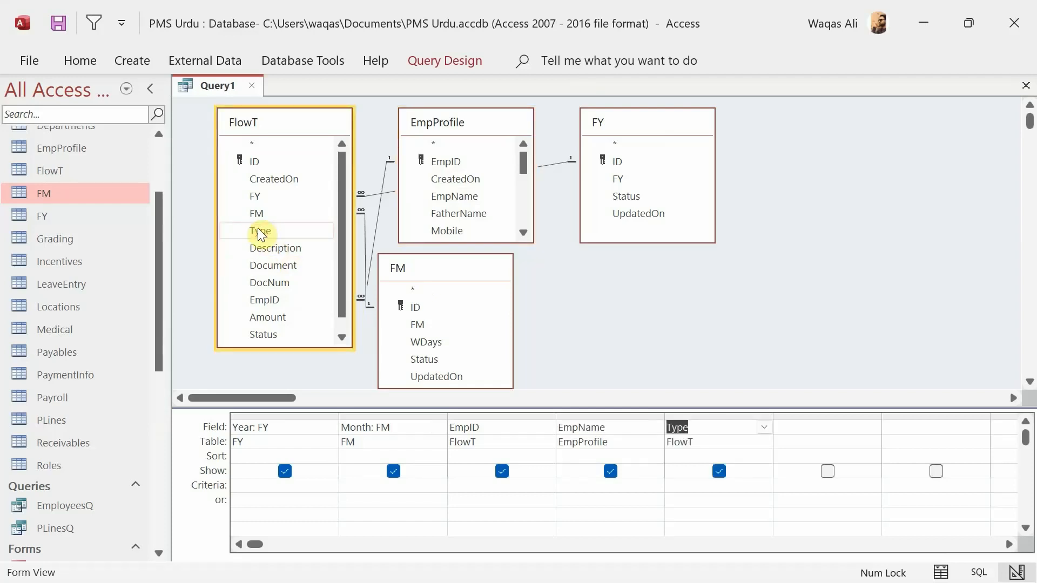
pyautogui.doubleClick(290, 318)
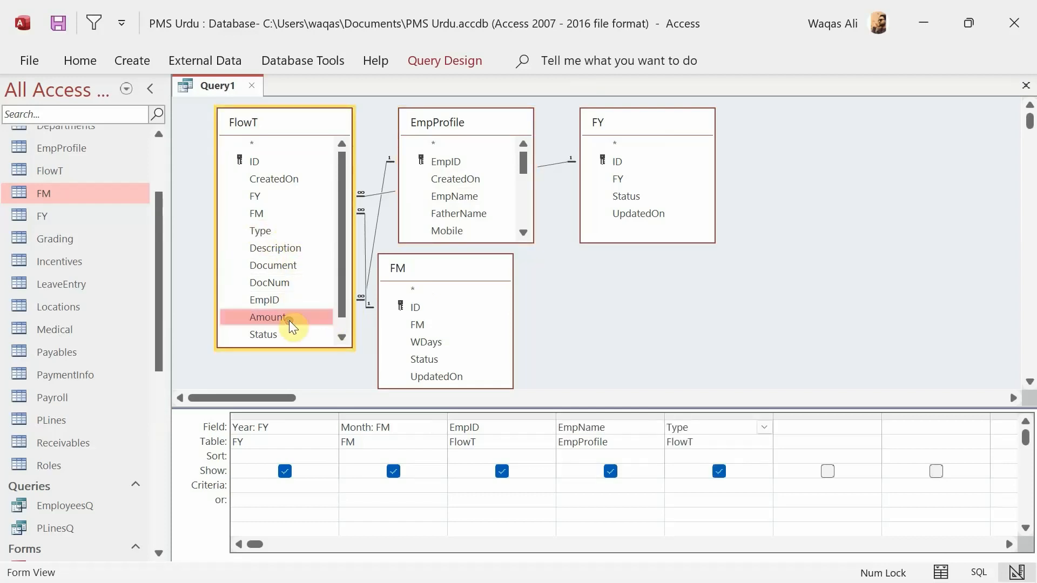
# Display the query results and fit the EmpName column's width to its contents.
pyautogui.rightClick(744, 238)
pyautogui.click(776, 271)
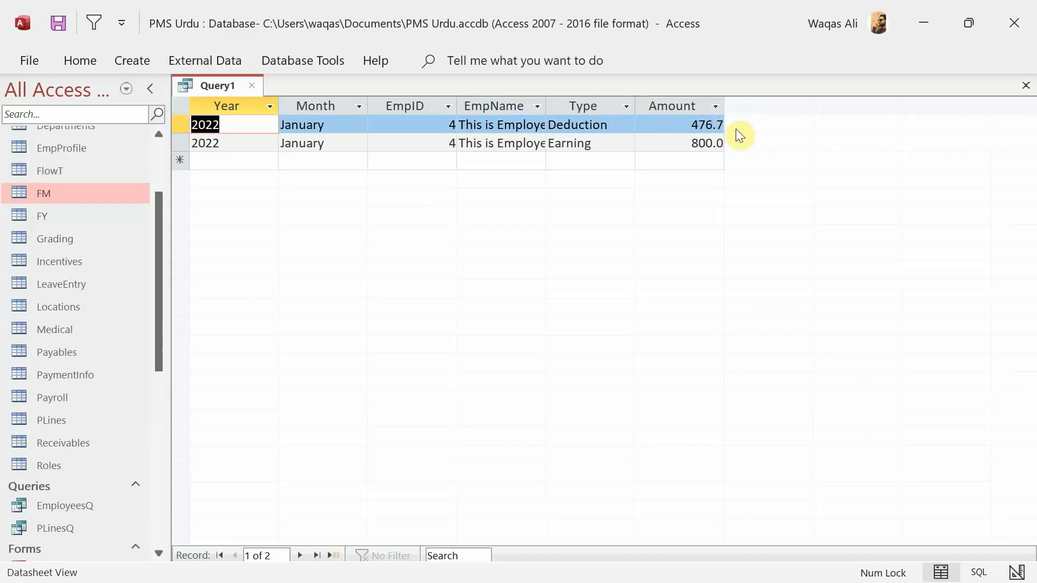
pyautogui.doubleClick(545, 105)
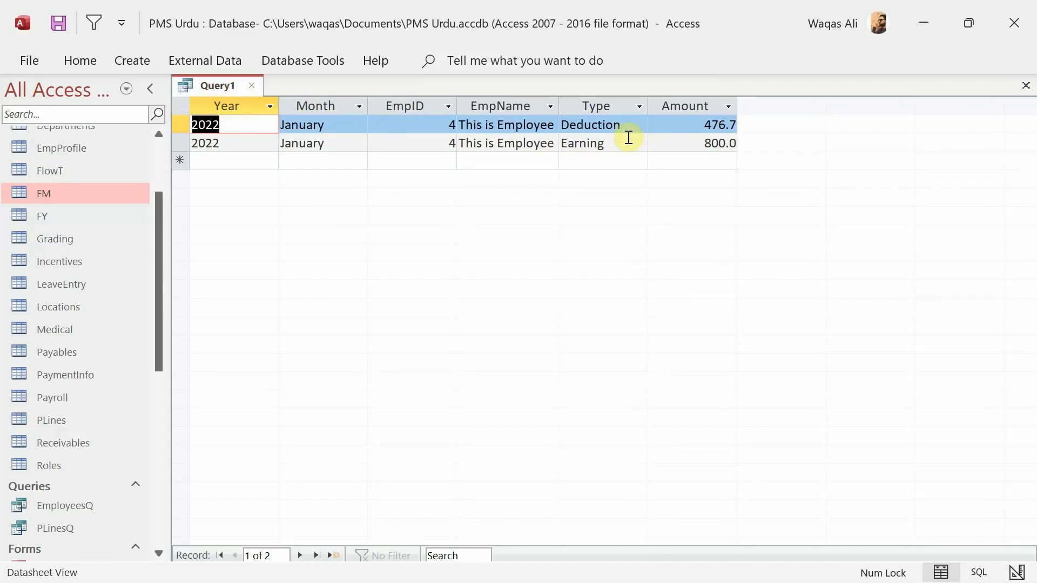
# Return to the query design, add the FY and FM fields from FlowT after Amount, and display the results.
pyautogui.rightClick(215, 86)
pyautogui.click(299, 193)
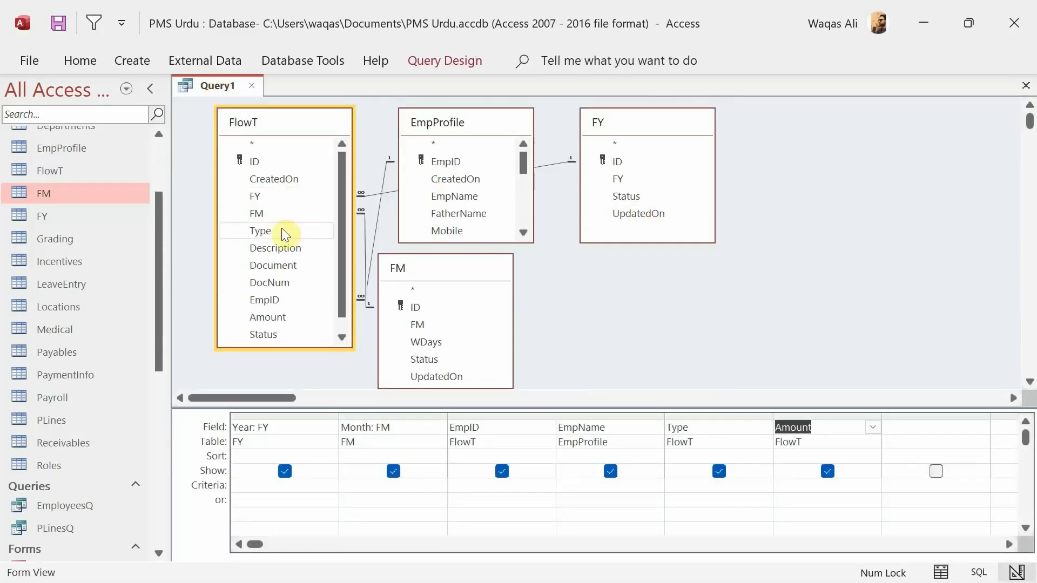
pyautogui.doubleClick(260, 196)
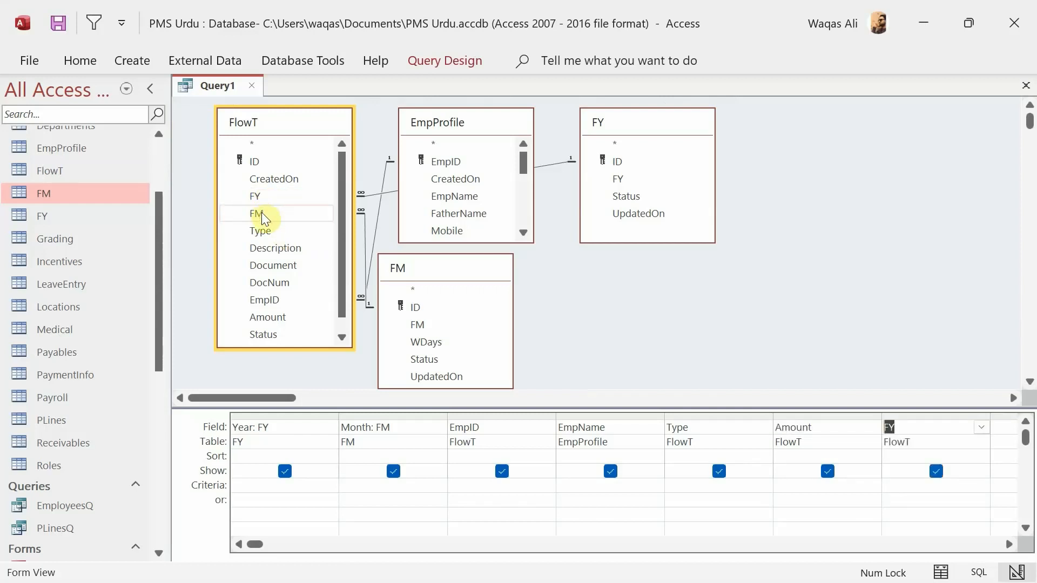
pyautogui.doubleClick(261, 213)
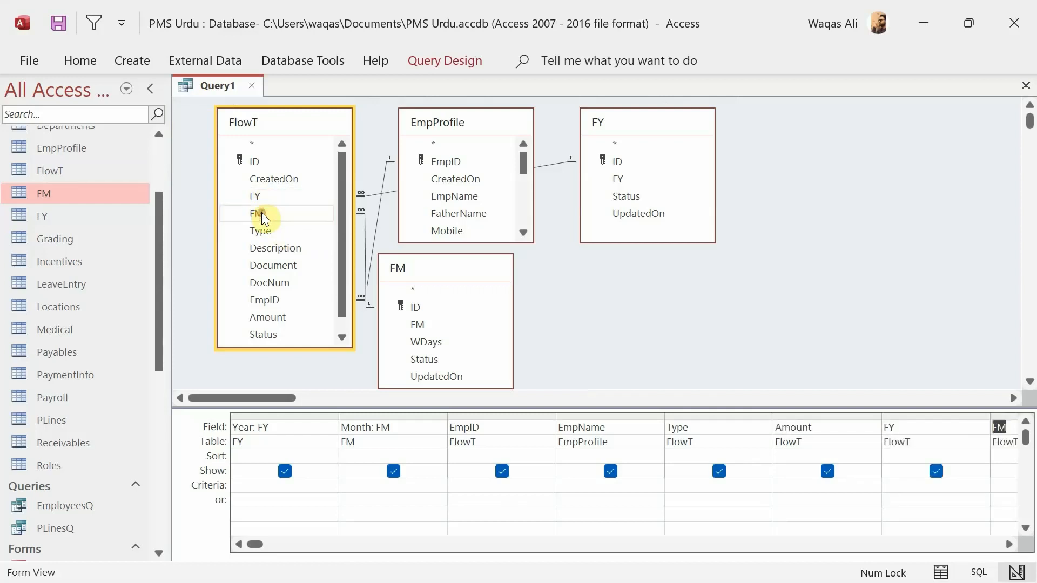
pyautogui.rightClick(850, 223)
pyautogui.click(864, 256)
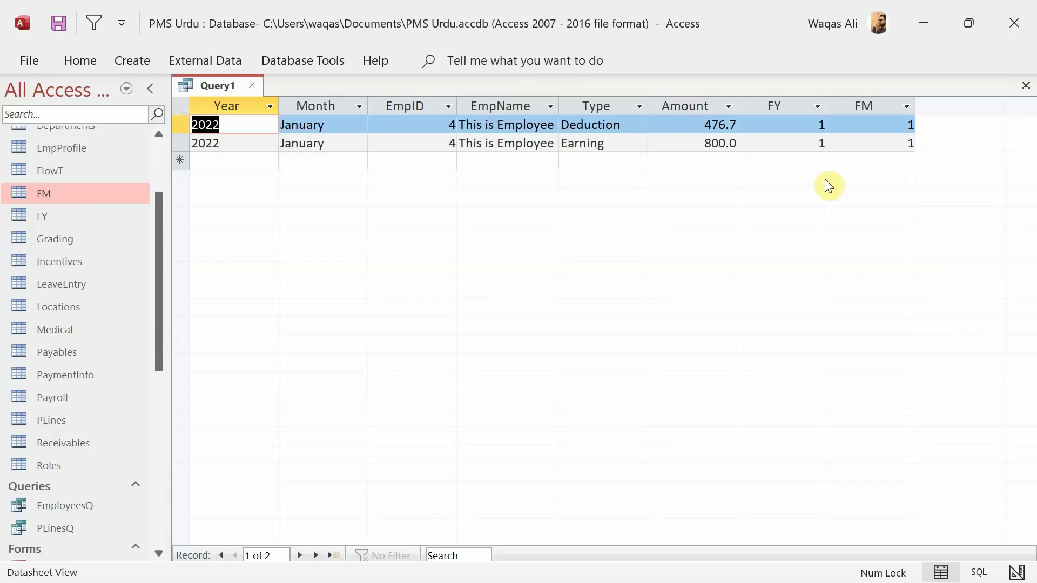
# Examine the FM, FY and EmpID values of the first record in the query results.
pyautogui.click(893, 124)
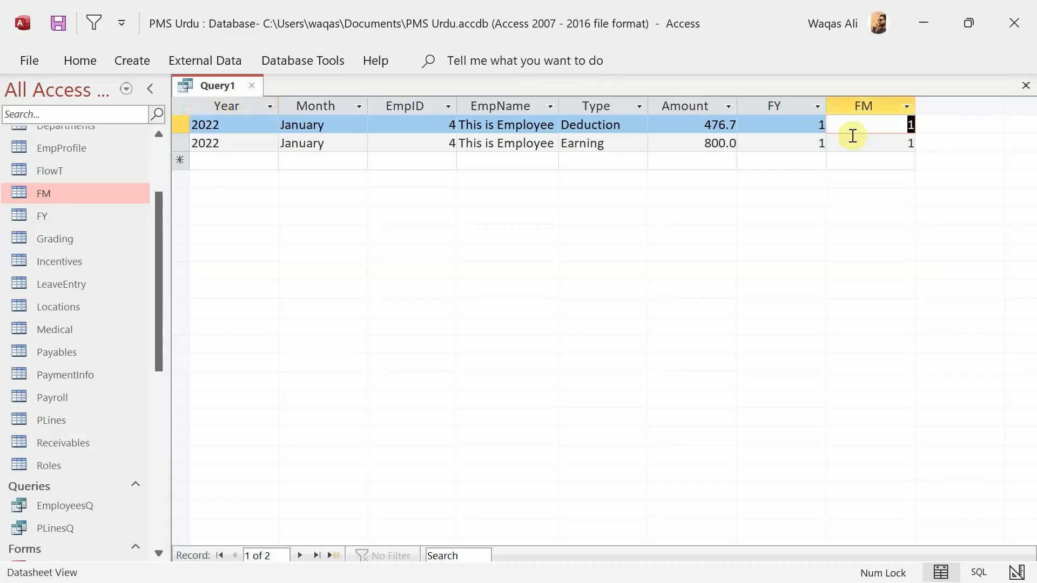
pyautogui.hotkey('shift', 'Tab')
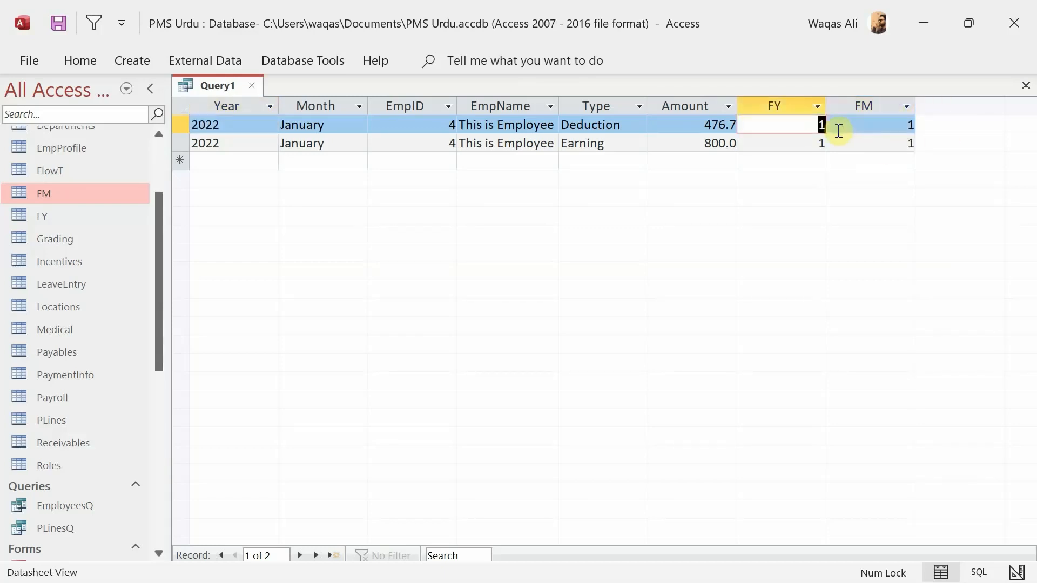
pyautogui.click(430, 124)
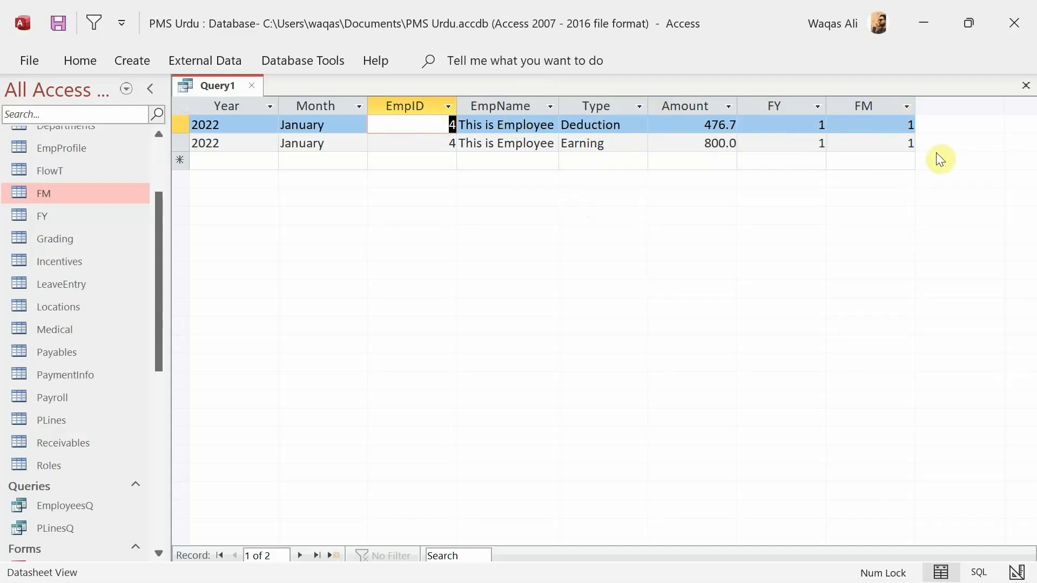
# In the query design, start a calculated field named MYi in the first empty column, using a shortened Zoom window.
pyautogui.rightClick(214, 89)
pyautogui.click(294, 187)
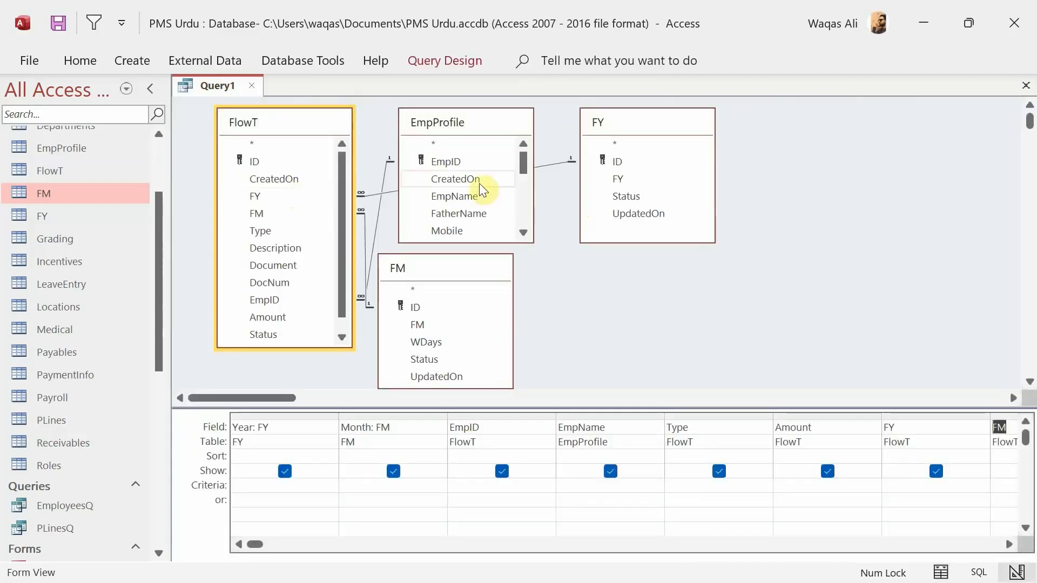
pyautogui.click(1008, 543)
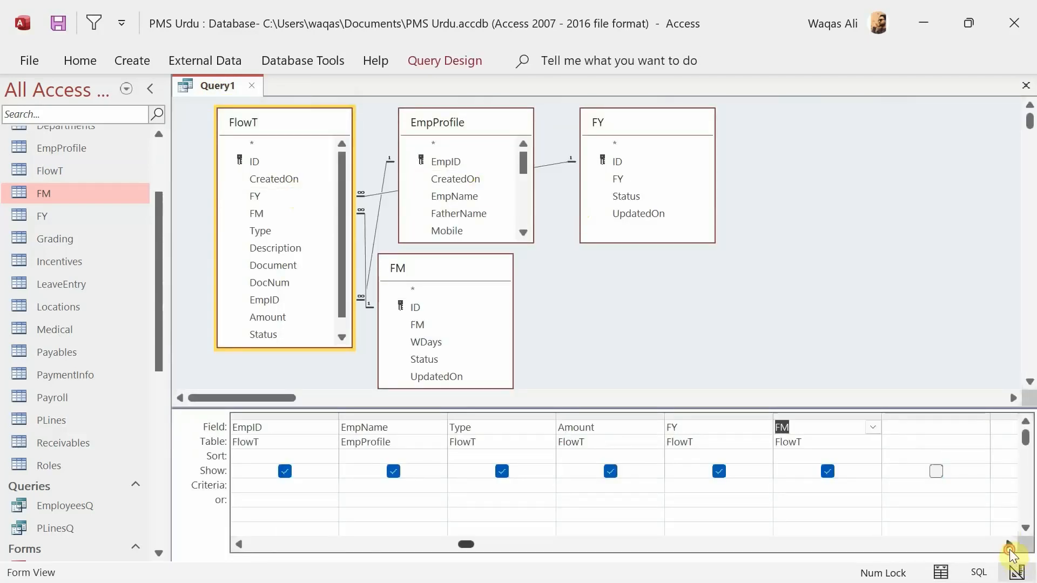
pyautogui.click(727, 427)
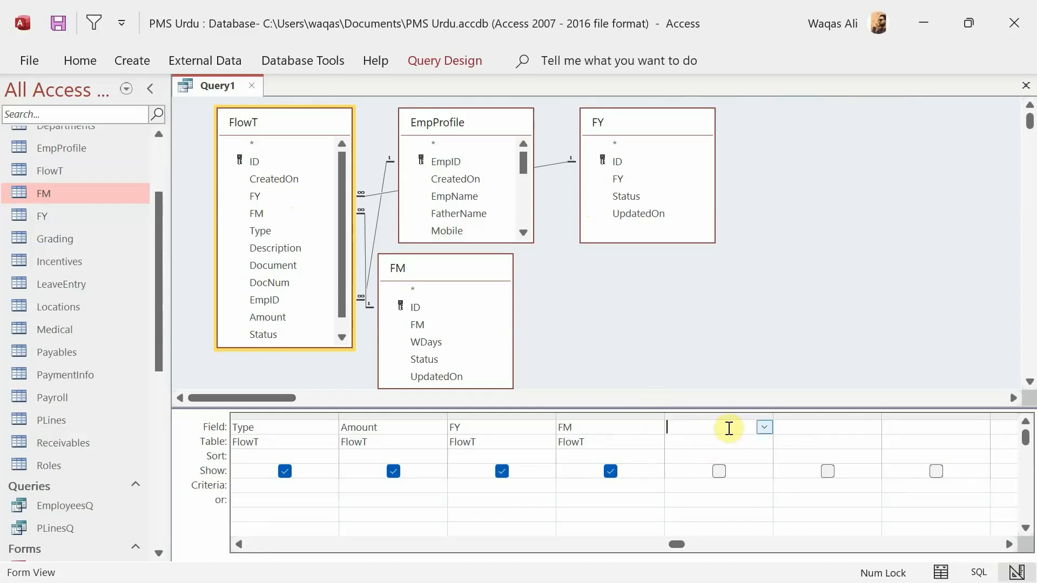
pyautogui.rightClick(727, 428)
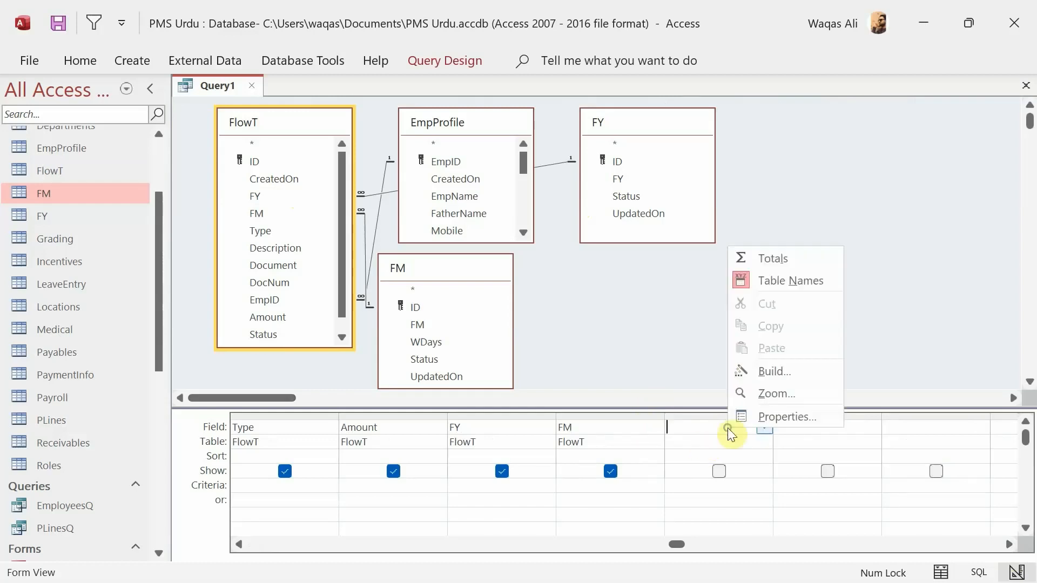
pyautogui.click(770, 392)
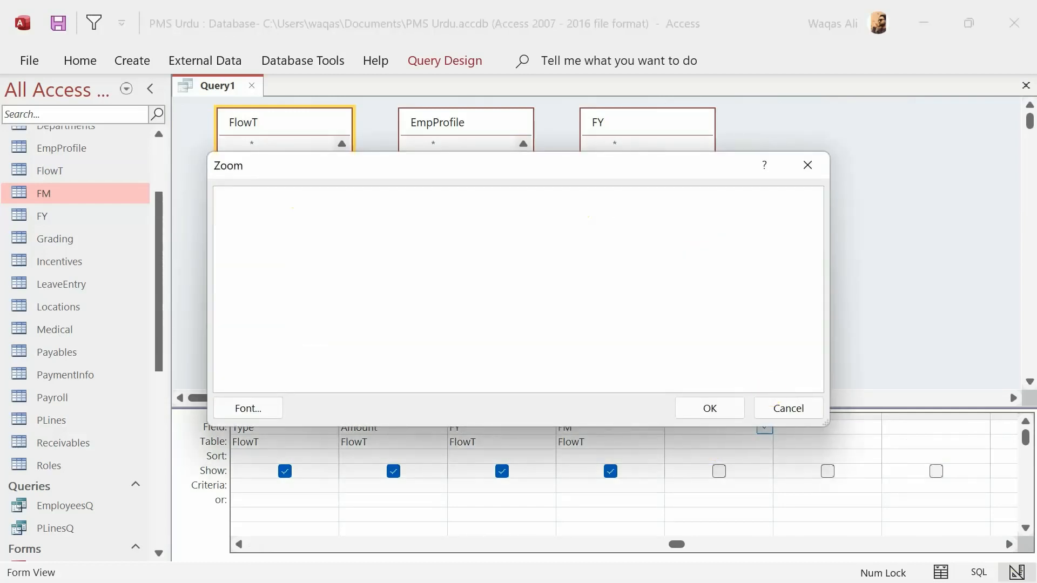
pyautogui.write('MYi')
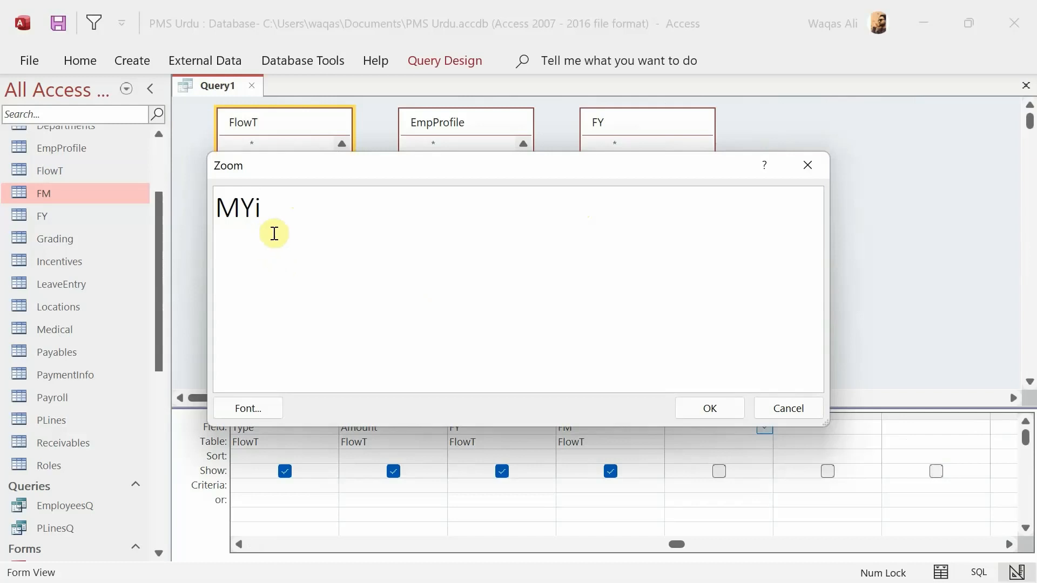
pyautogui.write(':')
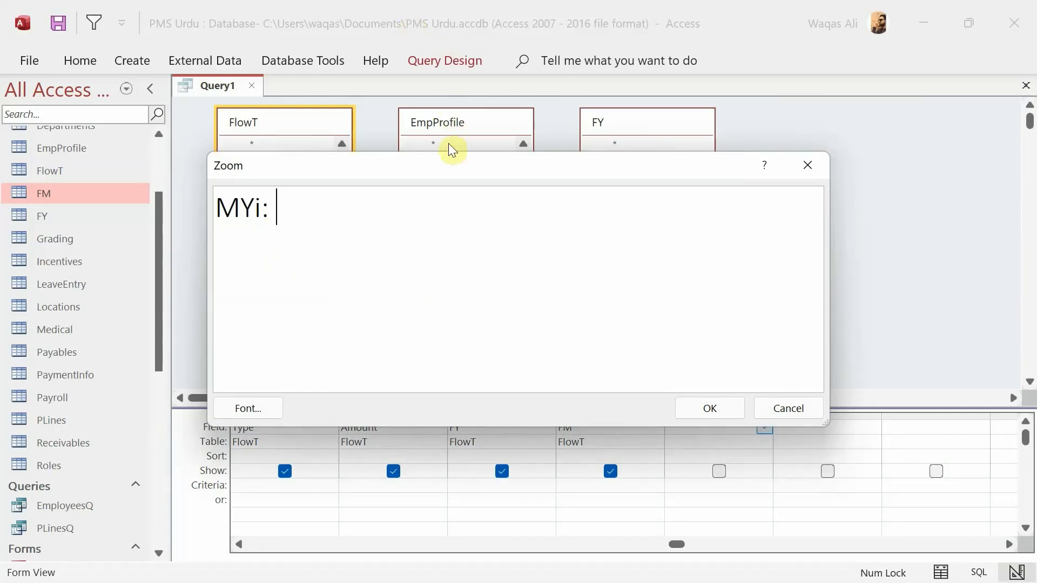
pyautogui.moveTo(440, 163); pyautogui.dragTo(448, 217)
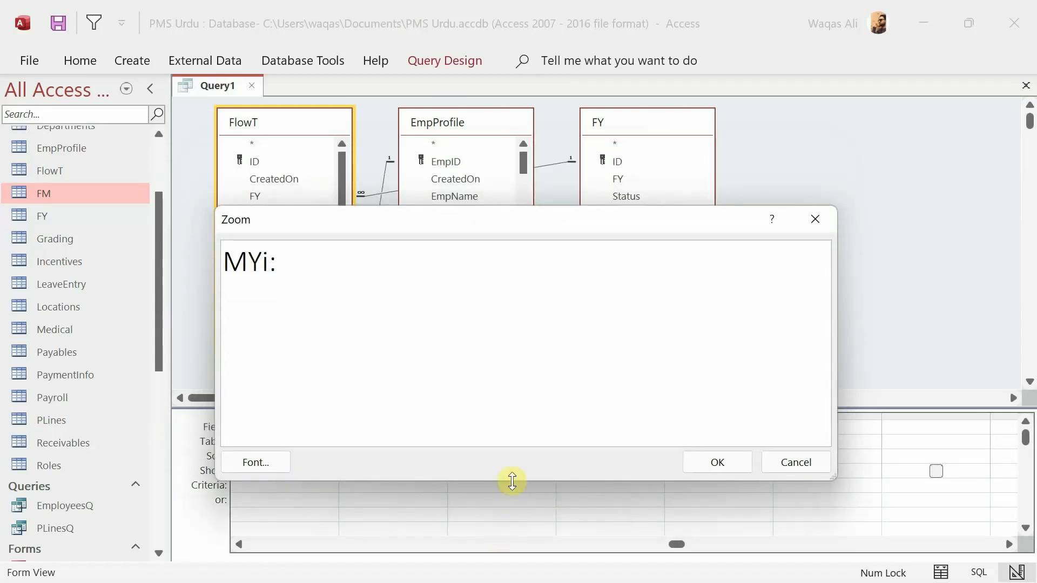
pyautogui.moveTo(512, 481); pyautogui.dragTo(497, 342)
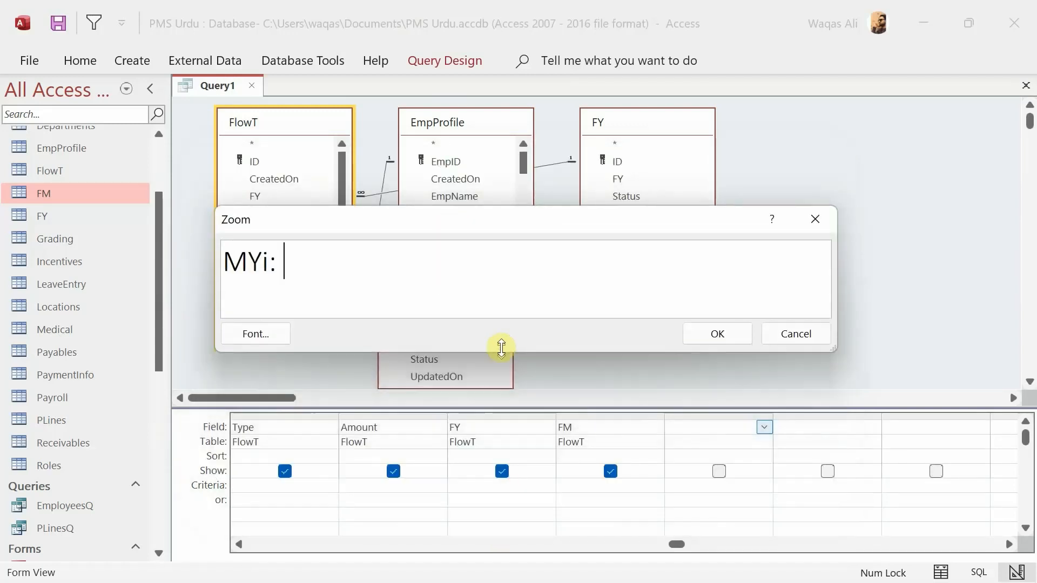
pyautogui.moveTo(560, 224); pyautogui.dragTo(579, 293)
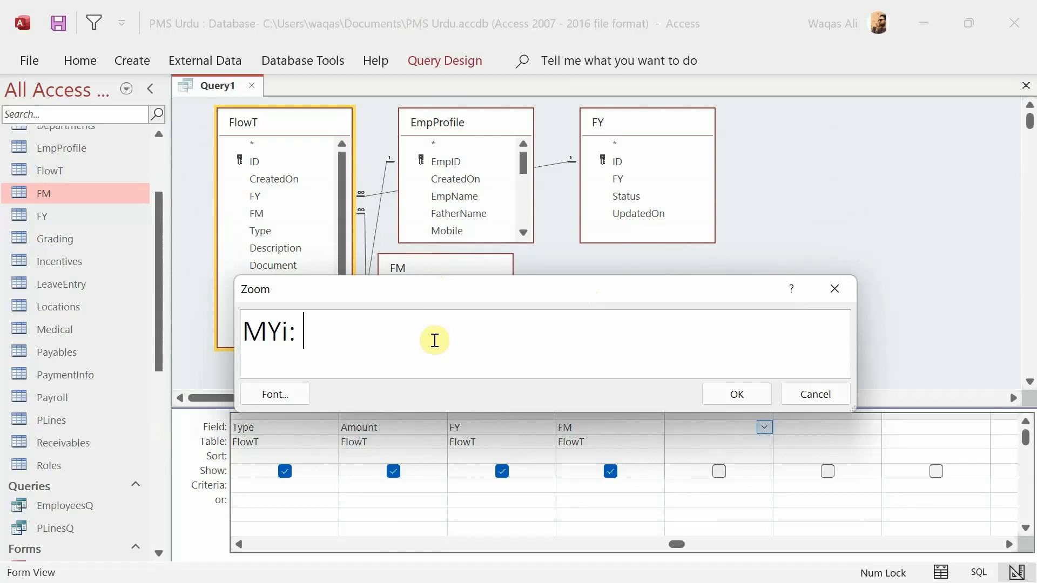
# Enter FM!FM&FY!FY as the expression of the MYi field, keeping the FM table's fields in view.
pyautogui.write('FM!')
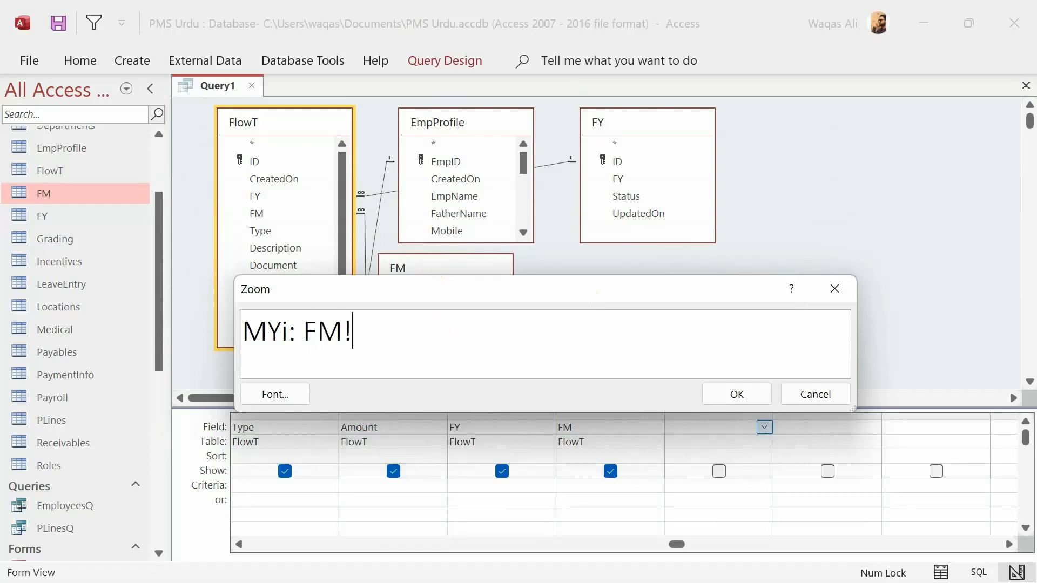
pyautogui.write('FM')
pyautogui.moveTo(476, 303); pyautogui.dragTo(459, 368)
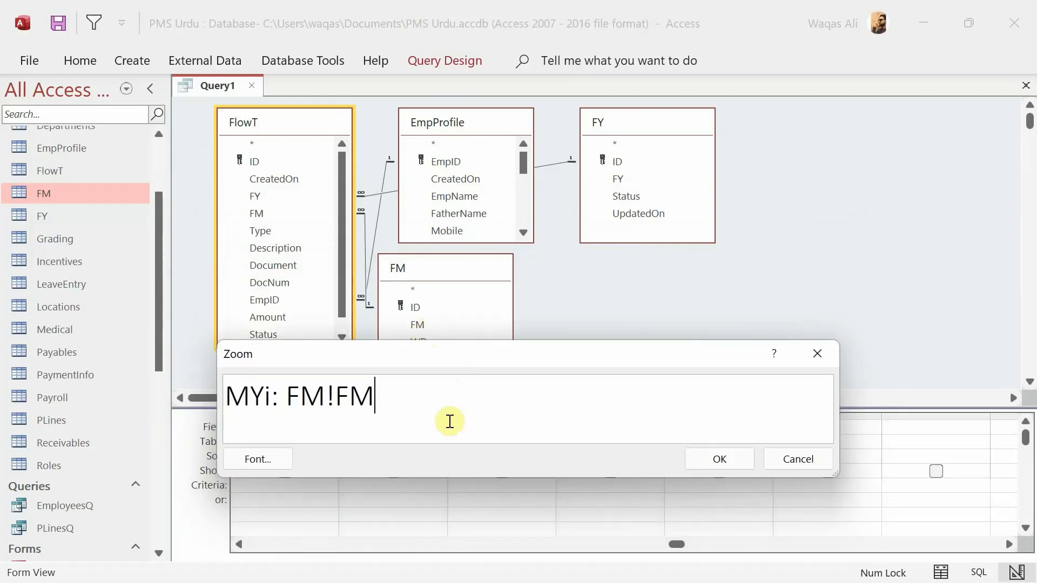
pyautogui.write('&')
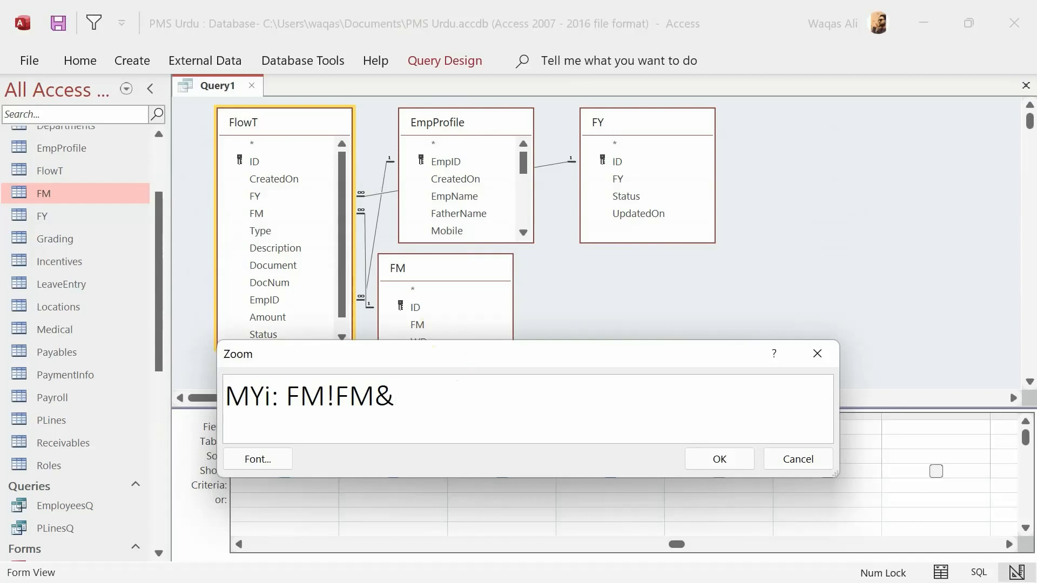
pyautogui.write('FY!FY')
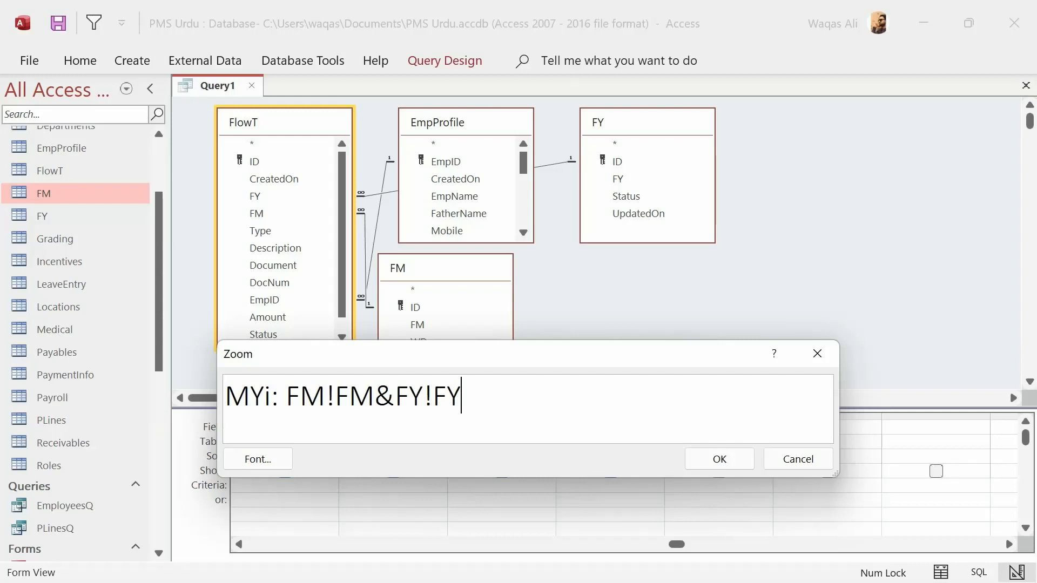
# Change both field references in the MYi expression to ID so it reads FM!ID&FY!ID.
pyautogui.click(372, 398)
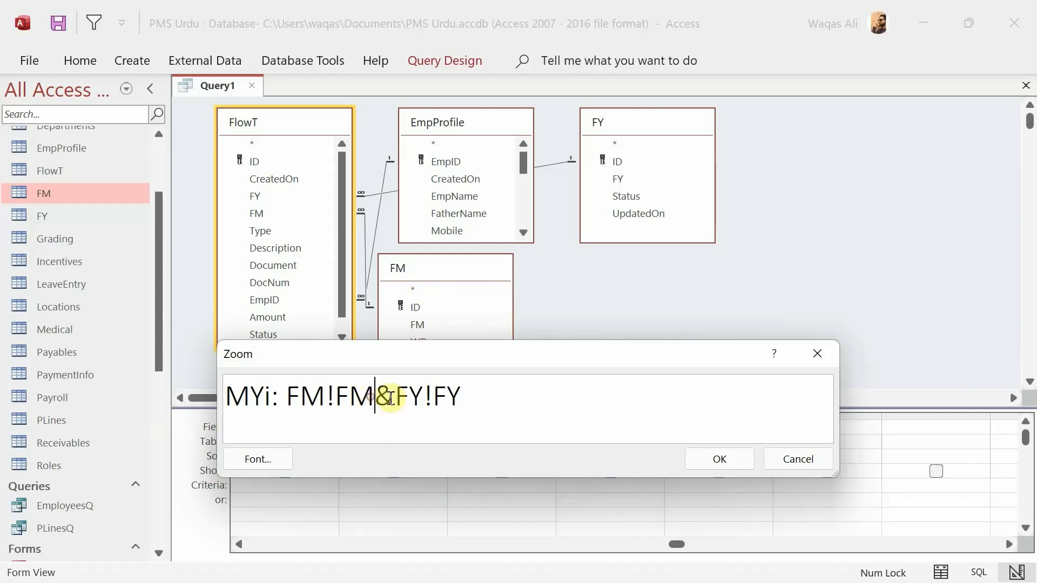
pyautogui.press('BackSpace')
pyautogui.press('BackSpace')
pyautogui.write('ID')
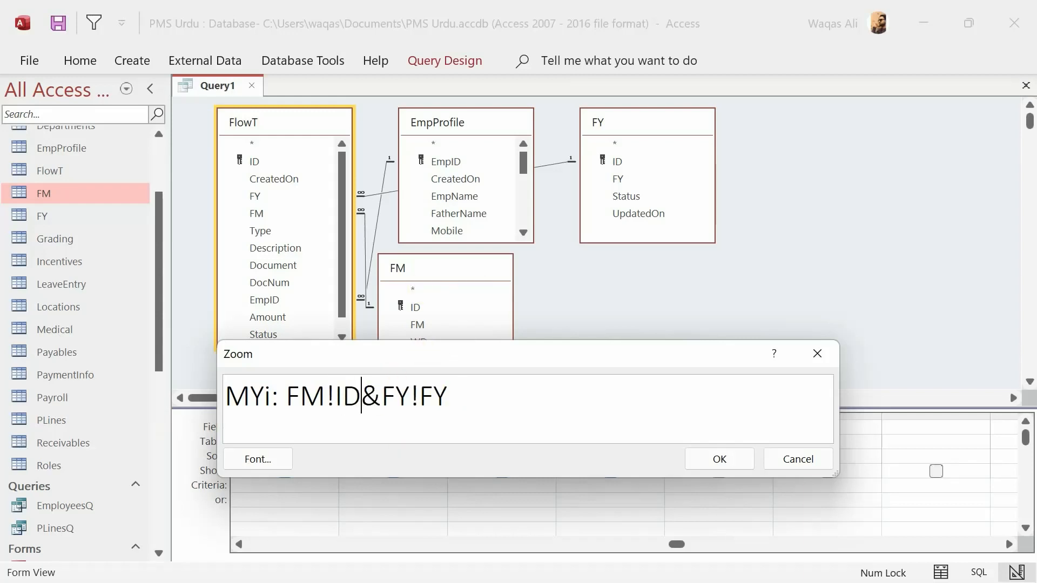
pyautogui.click(474, 398)
pyautogui.press('BackSpace')
pyautogui.press('BackSpace')
pyautogui.write('ID')
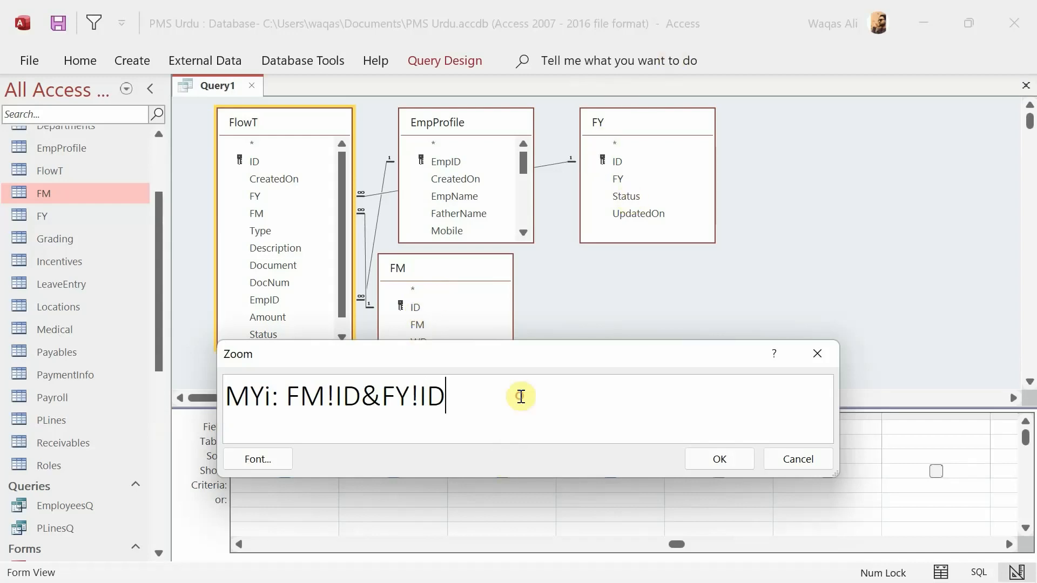
# Append the EmpProfile table's EmpID field to the MYi expression with &, apply it, and display the query results.
pyautogui.write('&')
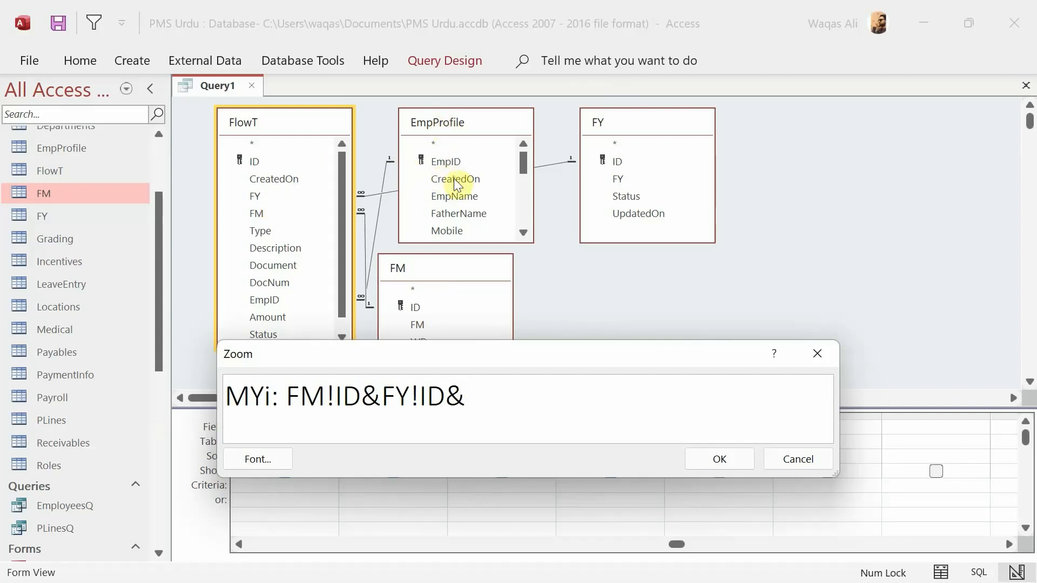
pyautogui.write('EMpPro')
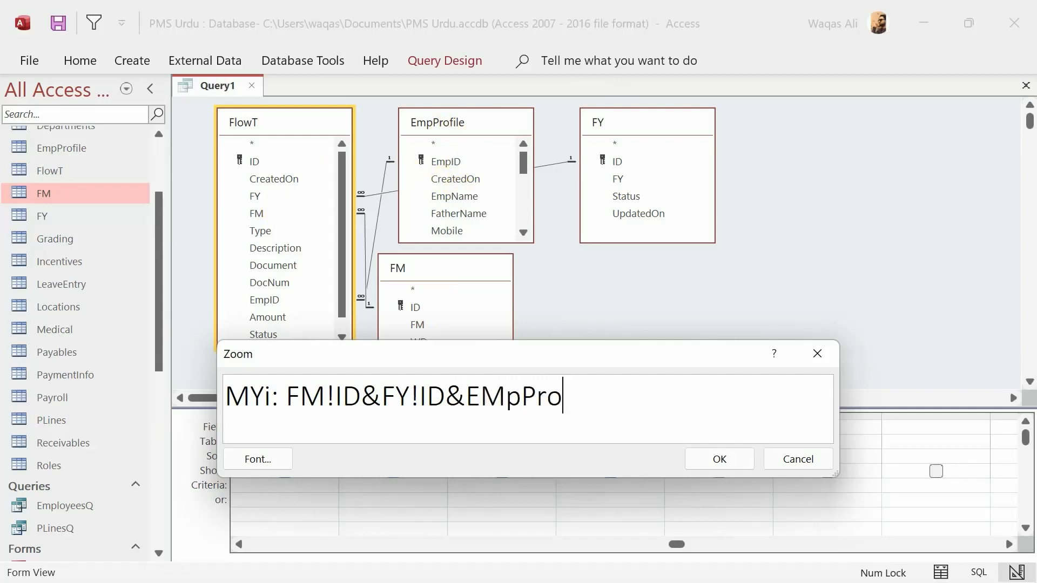
pyautogui.write('file!')
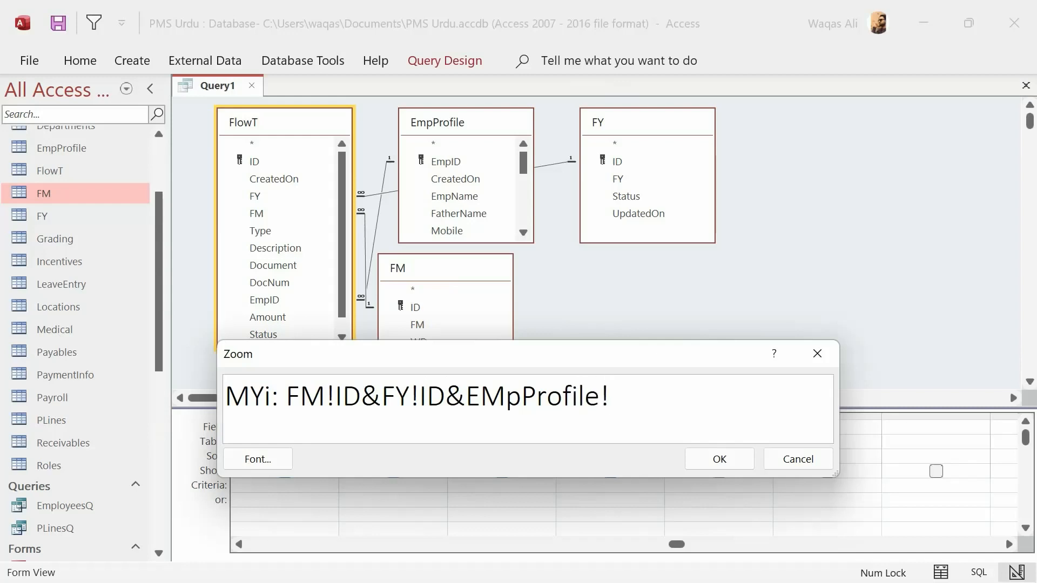
pyautogui.write('EmpID')
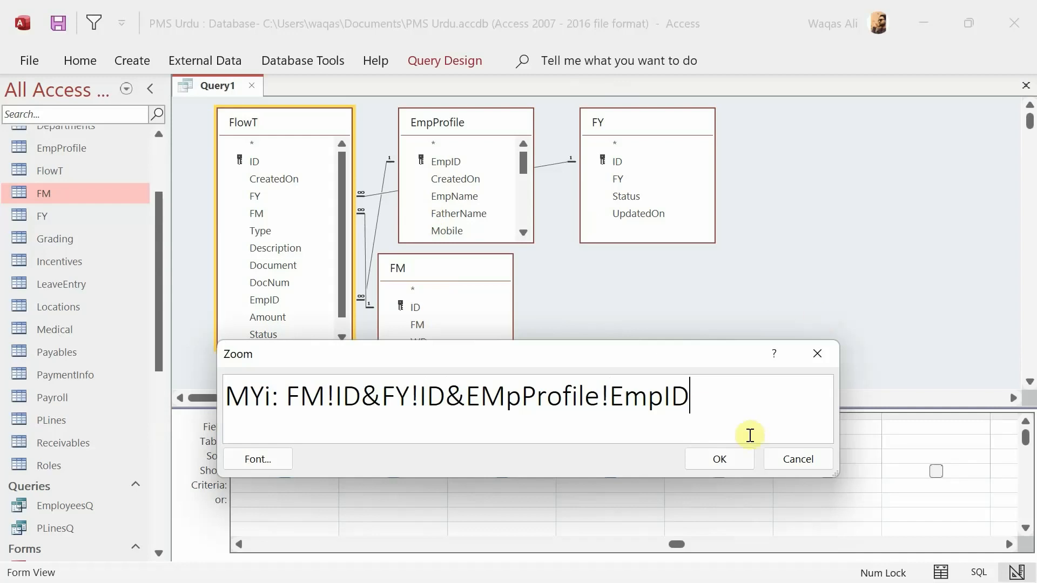
pyautogui.click(733, 456)
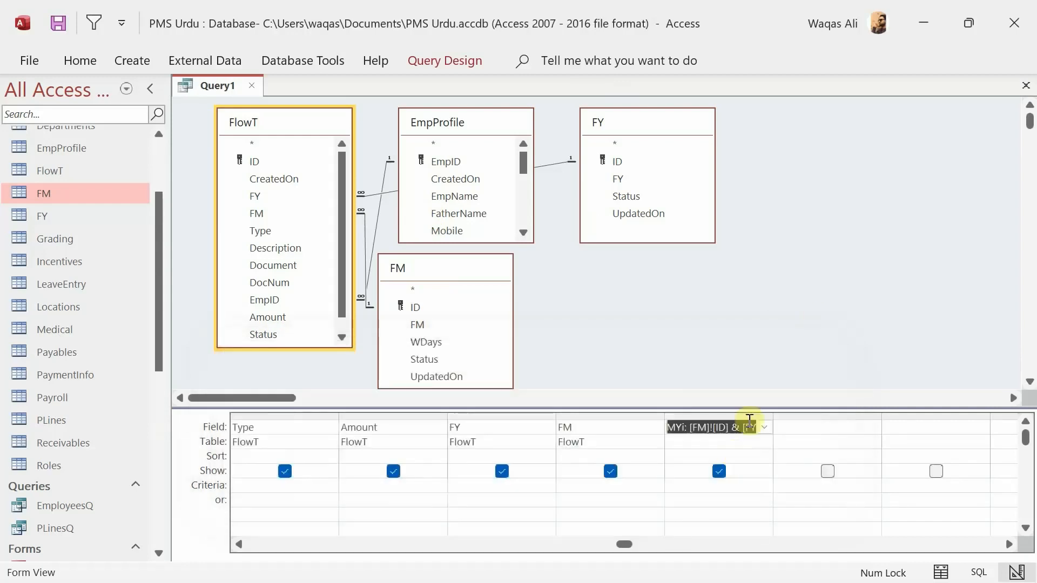
pyautogui.rightClick(782, 260)
pyautogui.click(825, 296)
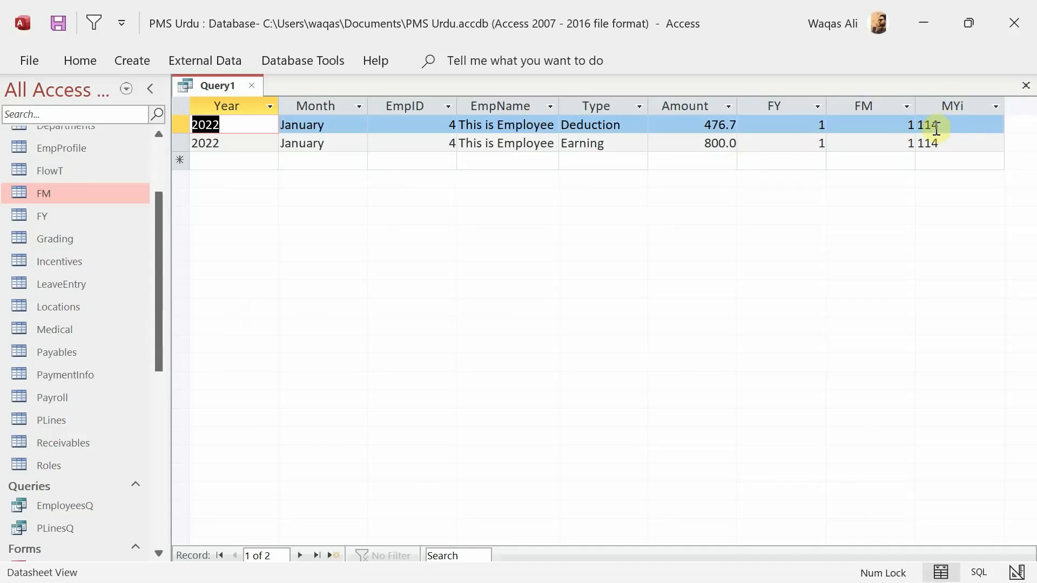
# Compare the first row's MYi key with its FM and EmpID values, and check the Type of the second row.
pyautogui.click(911, 125)
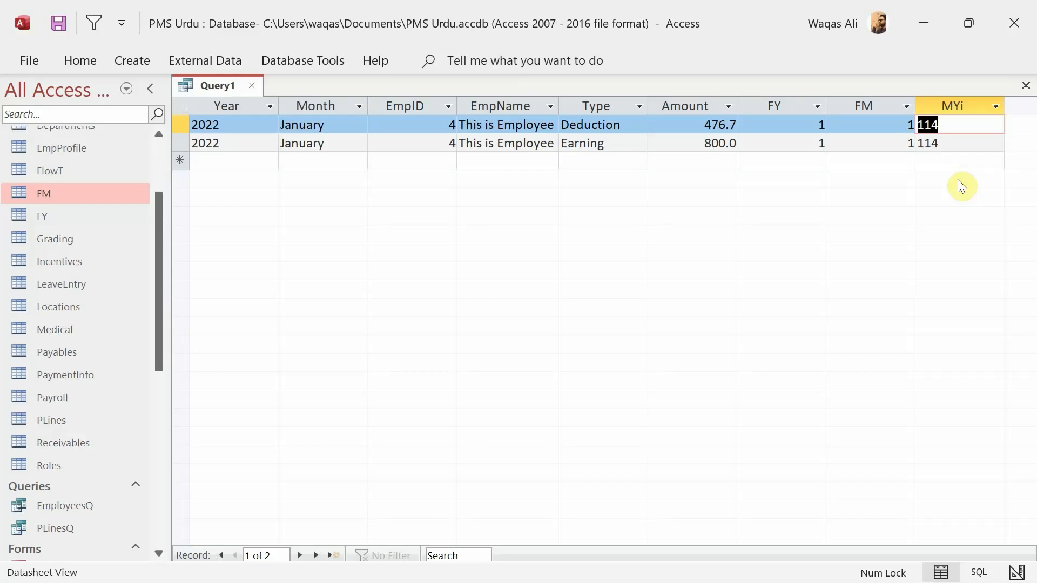
pyautogui.click(919, 124)
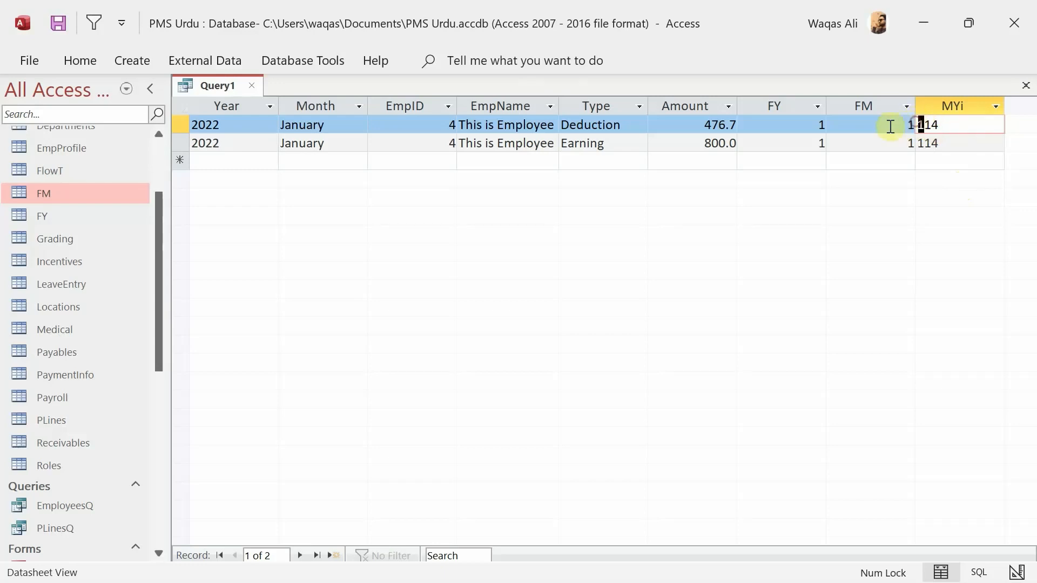
pyautogui.press('Left')
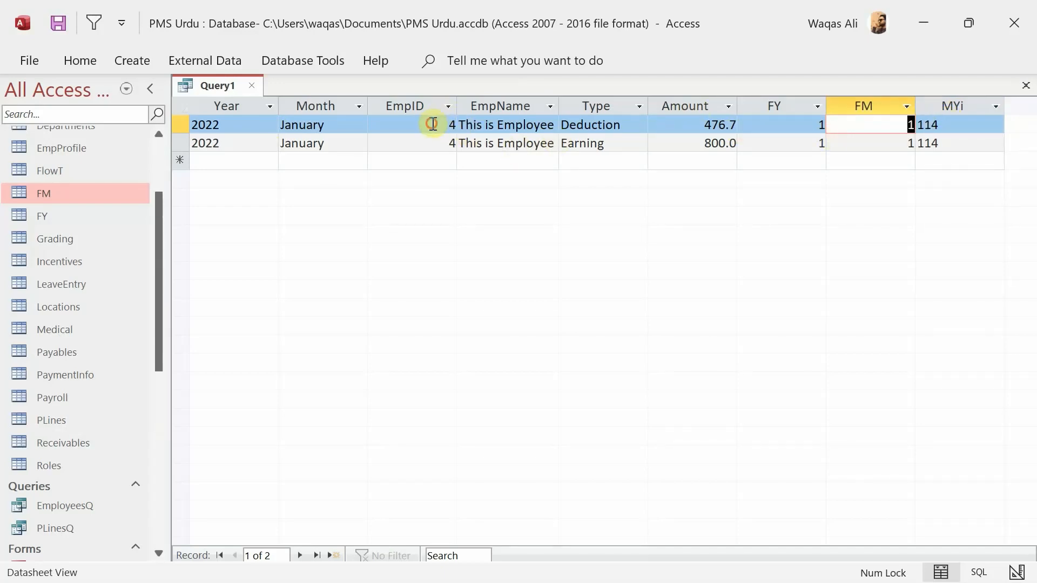
pyautogui.click(451, 126)
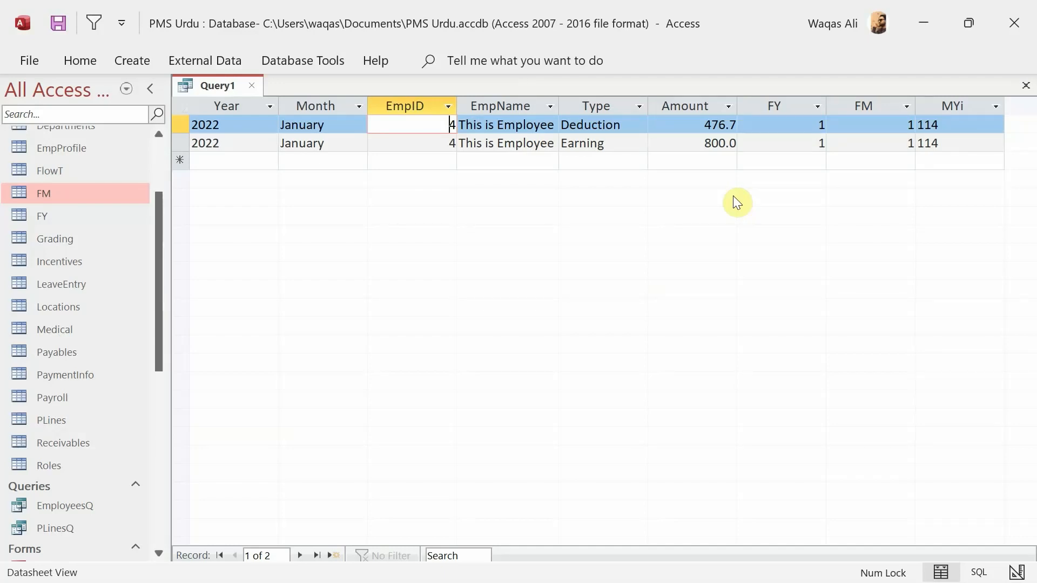
pyautogui.click(619, 141)
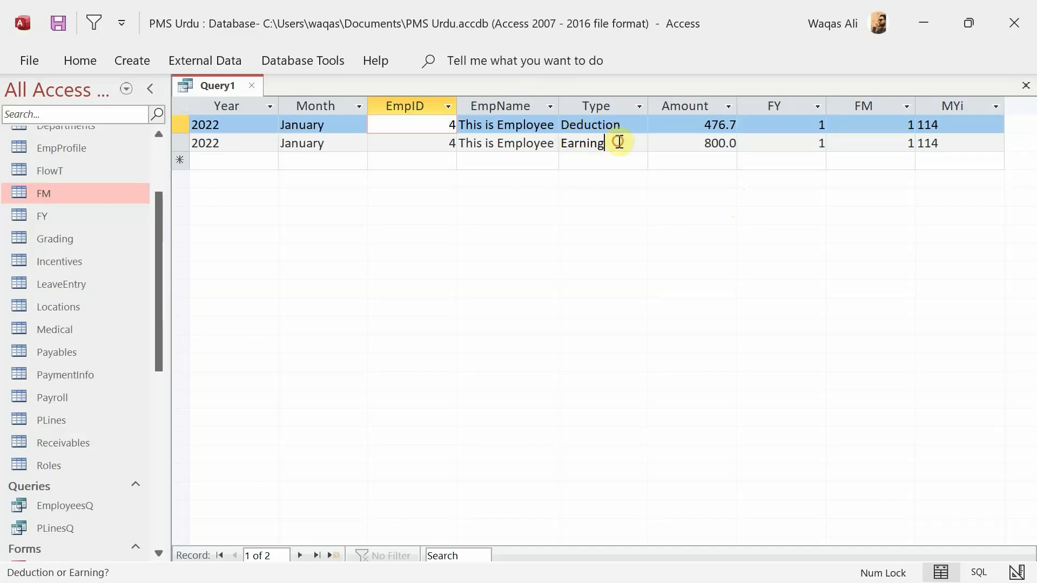
pyautogui.doubleClick(619, 142)
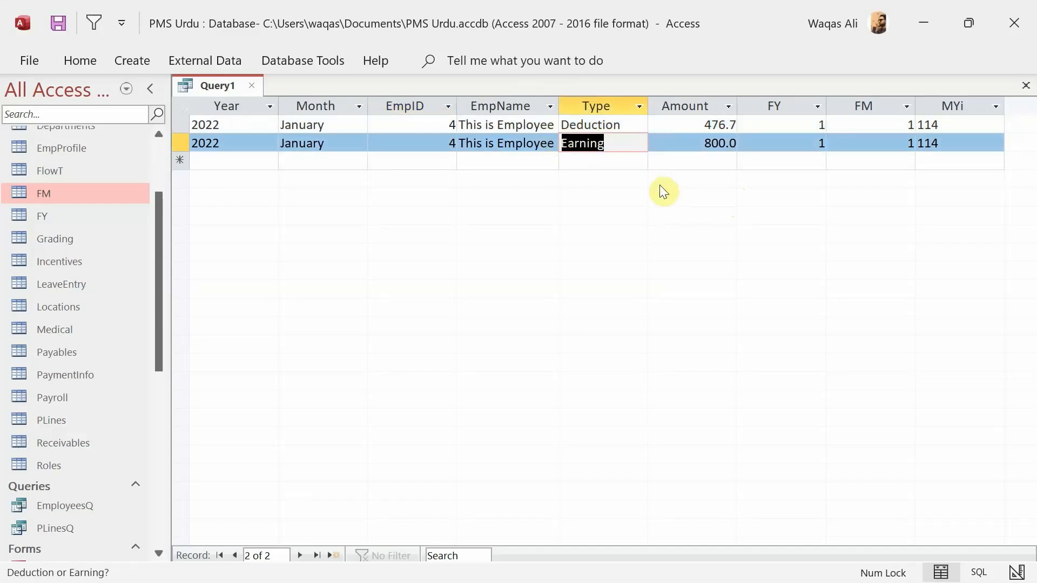
# Restrict the query's Type field to "Earning" in the design, and review the Amount, EmpID and FM columns in the results.
pyautogui.rightClick(206, 84)
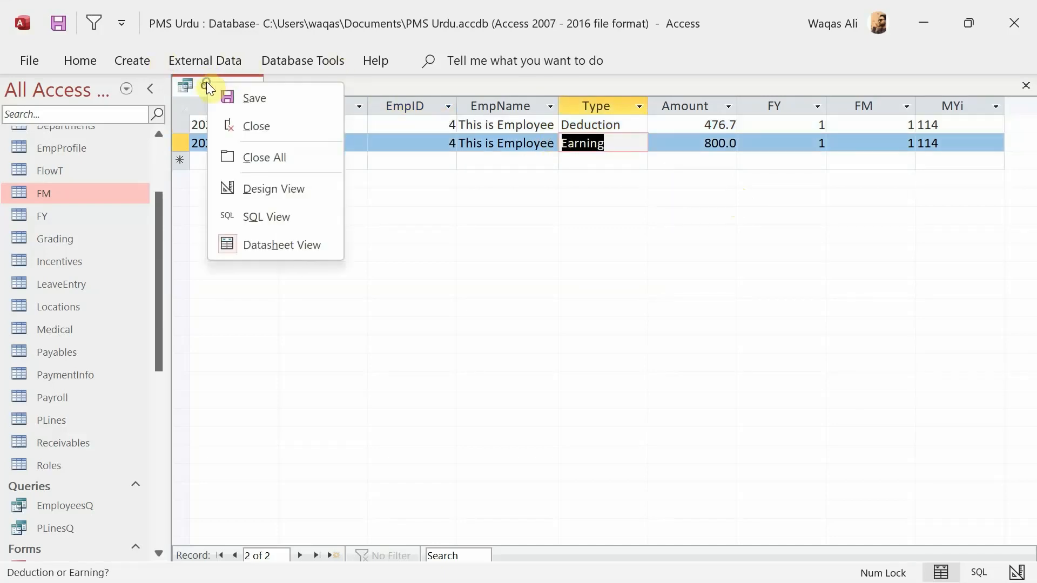
pyautogui.click(270, 188)
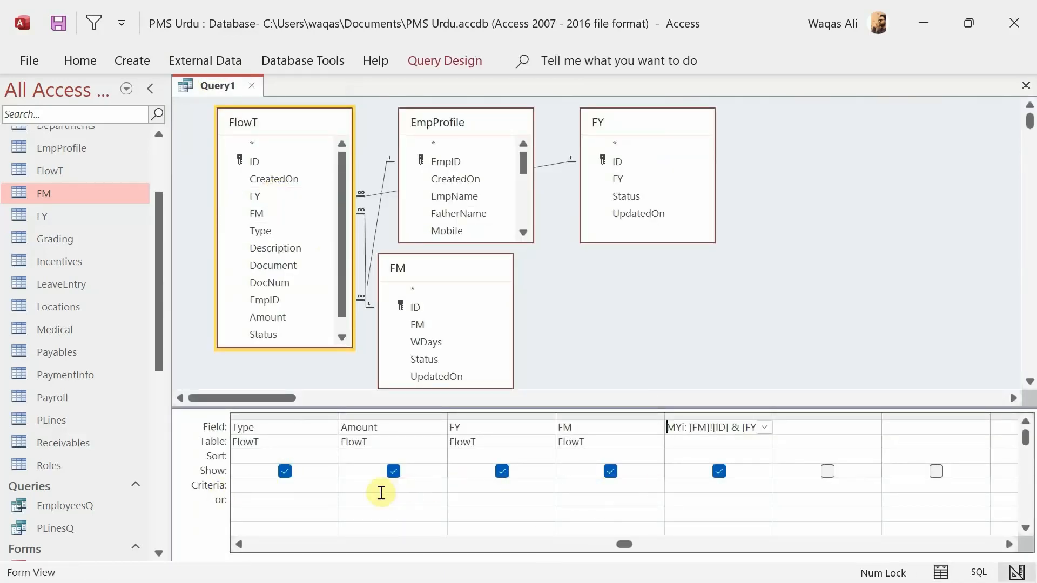
pyautogui.click(278, 492)
pyautogui.write('Earning')
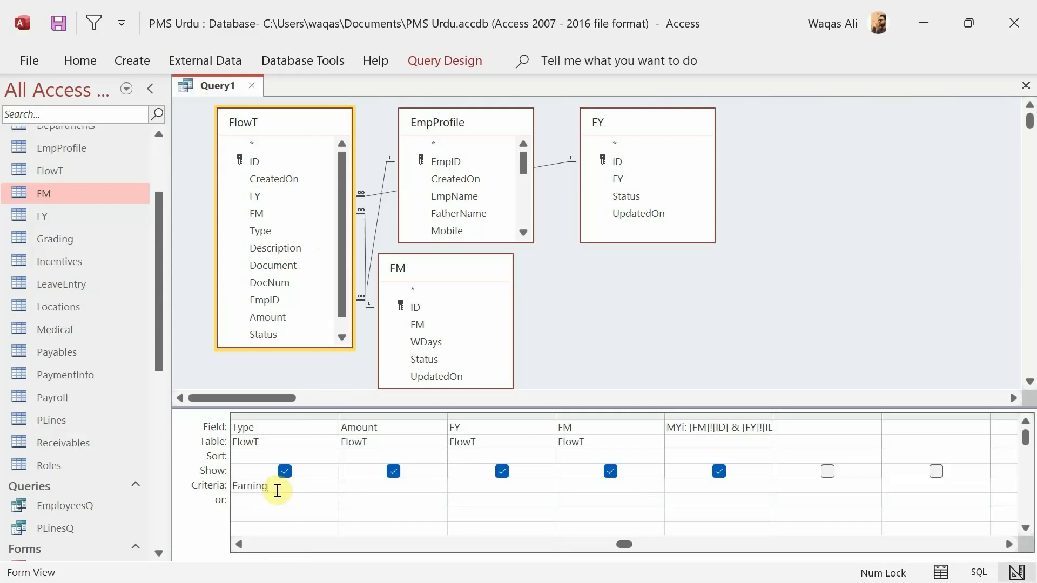
pyautogui.press('Tab')
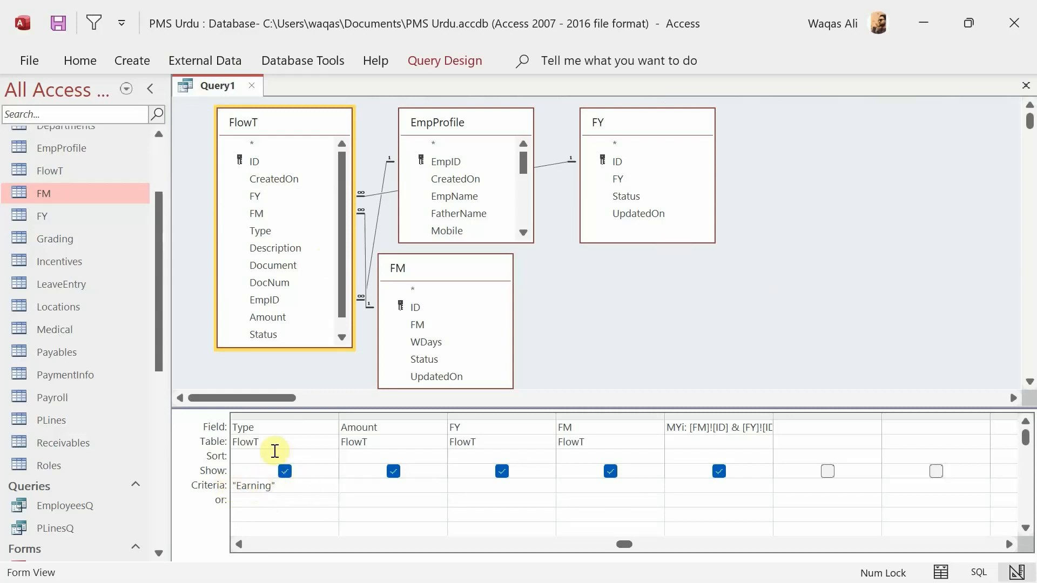
pyautogui.rightClick(782, 170)
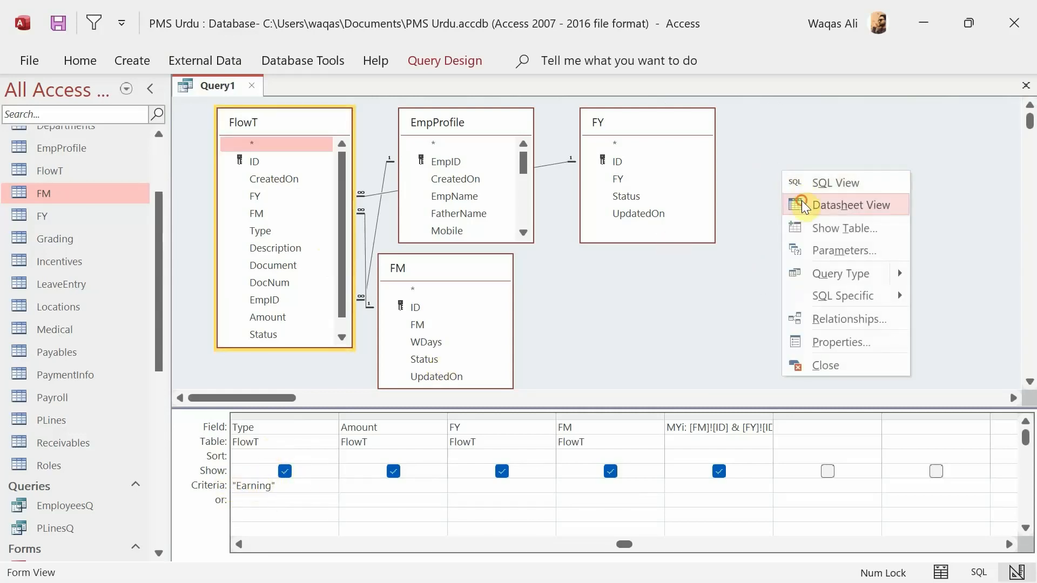
pyautogui.click(801, 200)
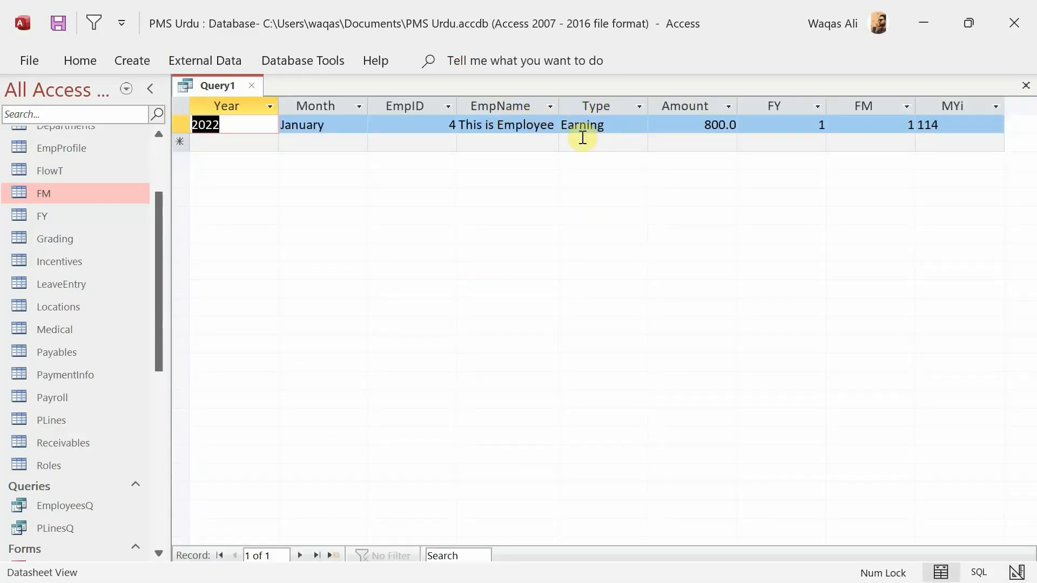
pyautogui.click(696, 107)
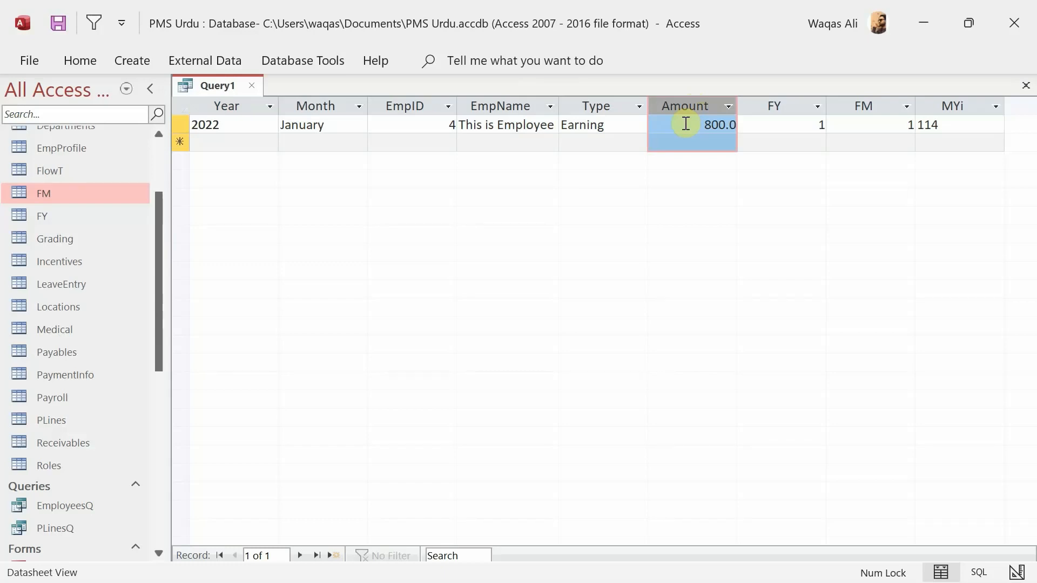
pyautogui.click(436, 125)
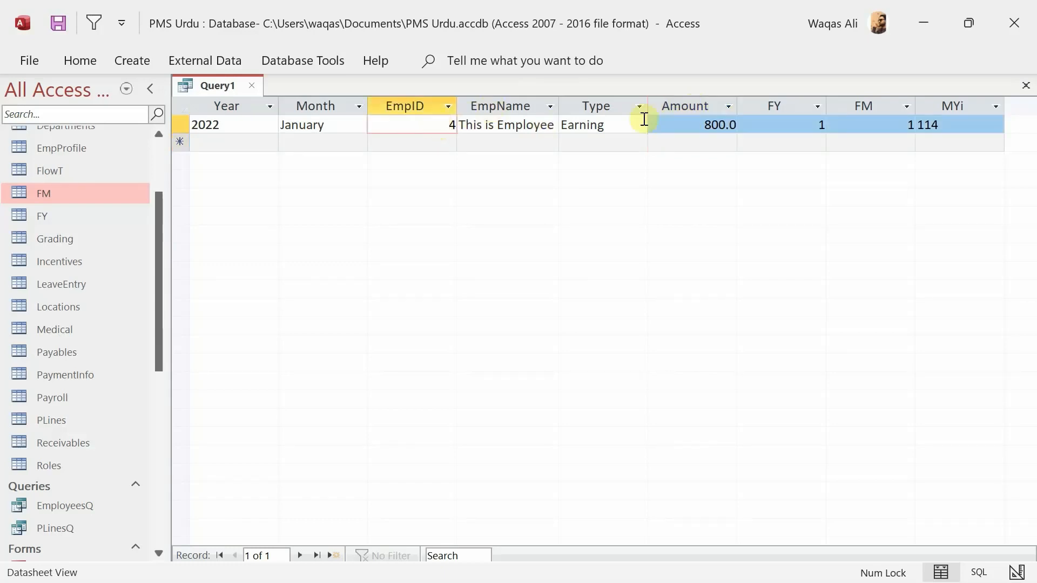
pyautogui.click(897, 129)
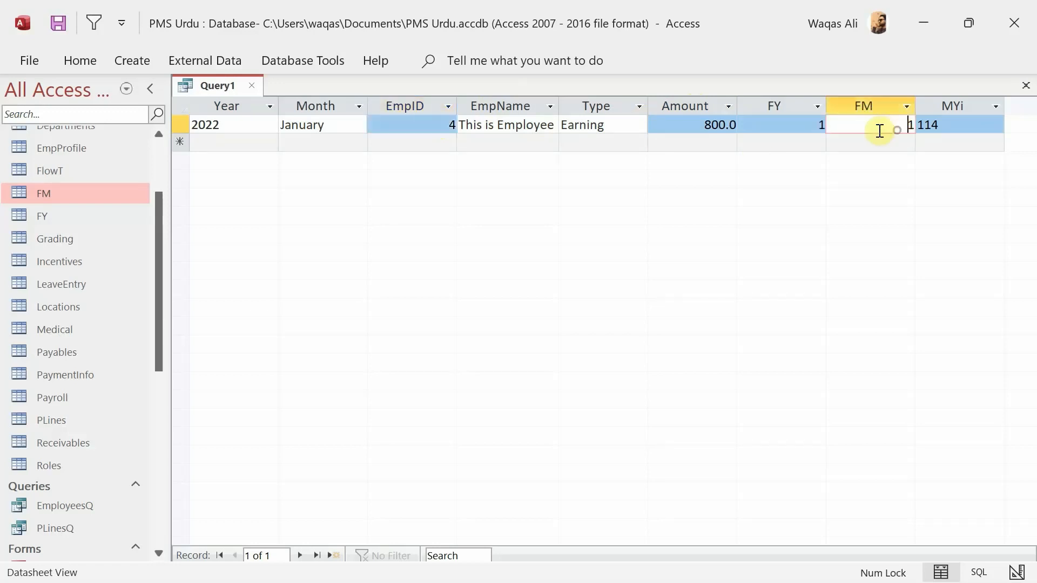
pyautogui.click(703, 127)
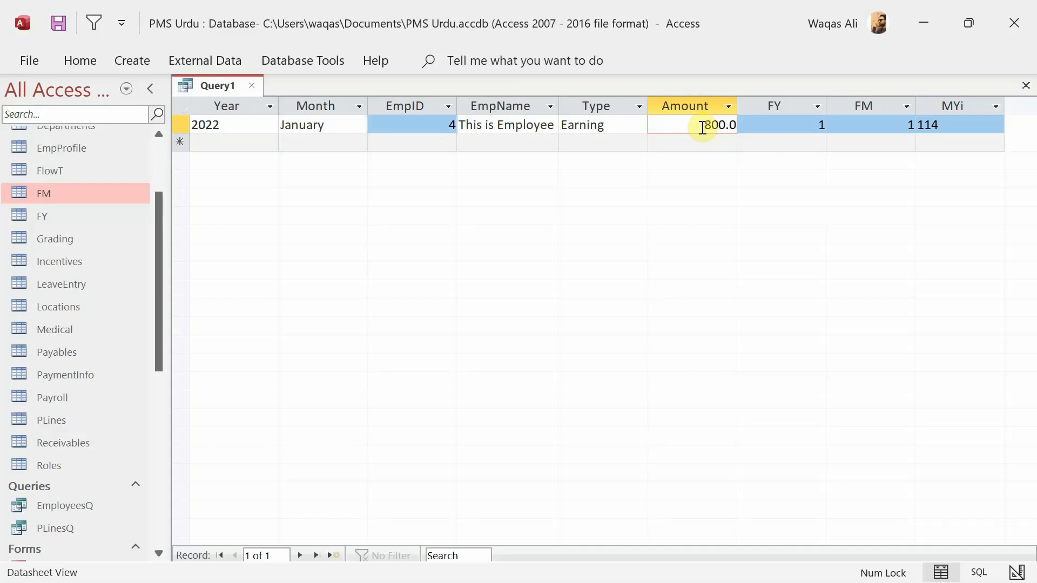
# Turn on Totals in the query design and set the Amount field's aggregation to Sum.
pyautogui.rightClick(206, 85)
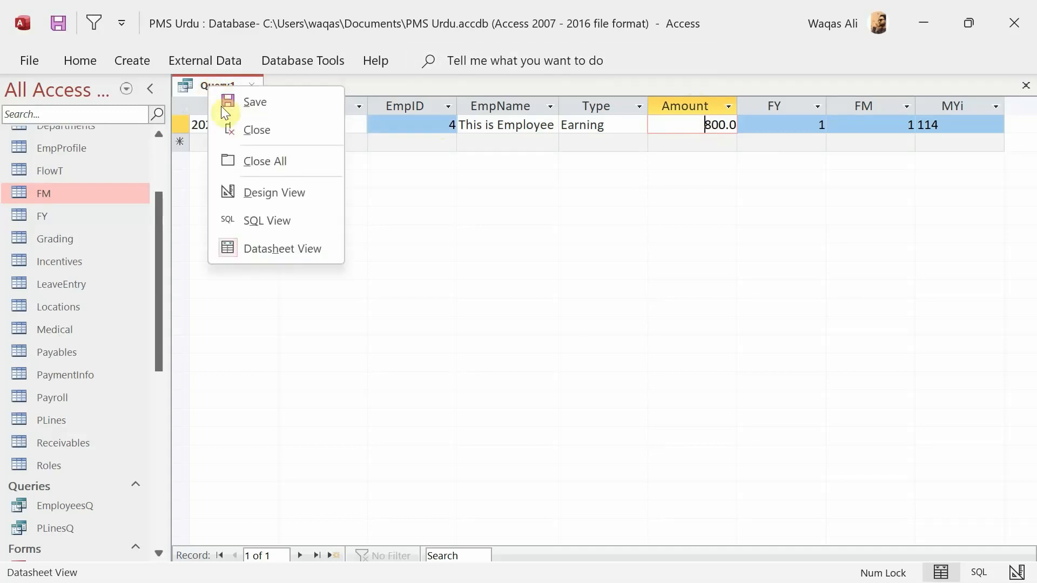
pyautogui.click(270, 193)
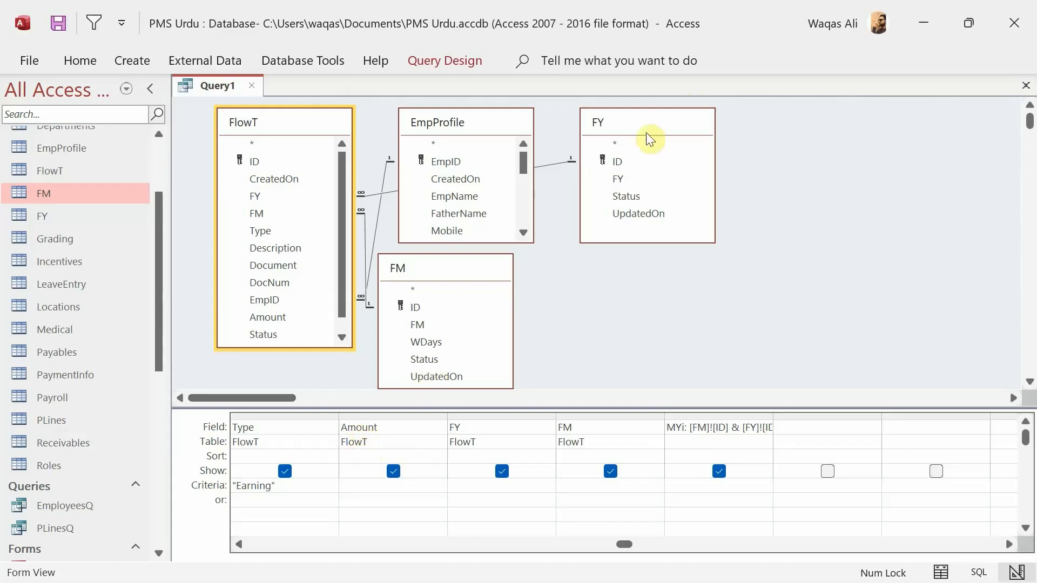
pyautogui.click(478, 63)
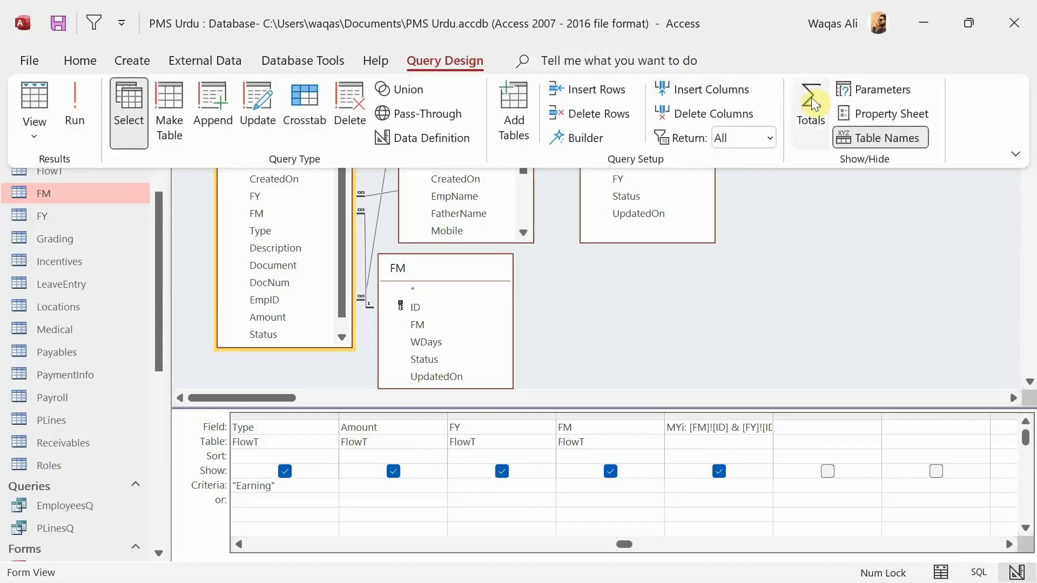
pyautogui.click(812, 97)
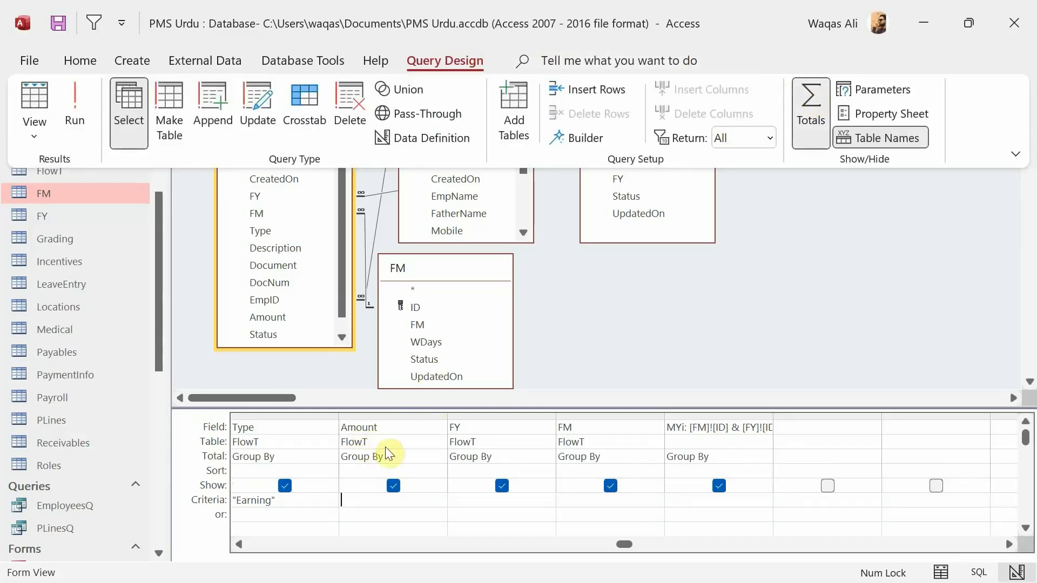
pyautogui.moveTo(390, 456); pyautogui.dragTo(329, 452)
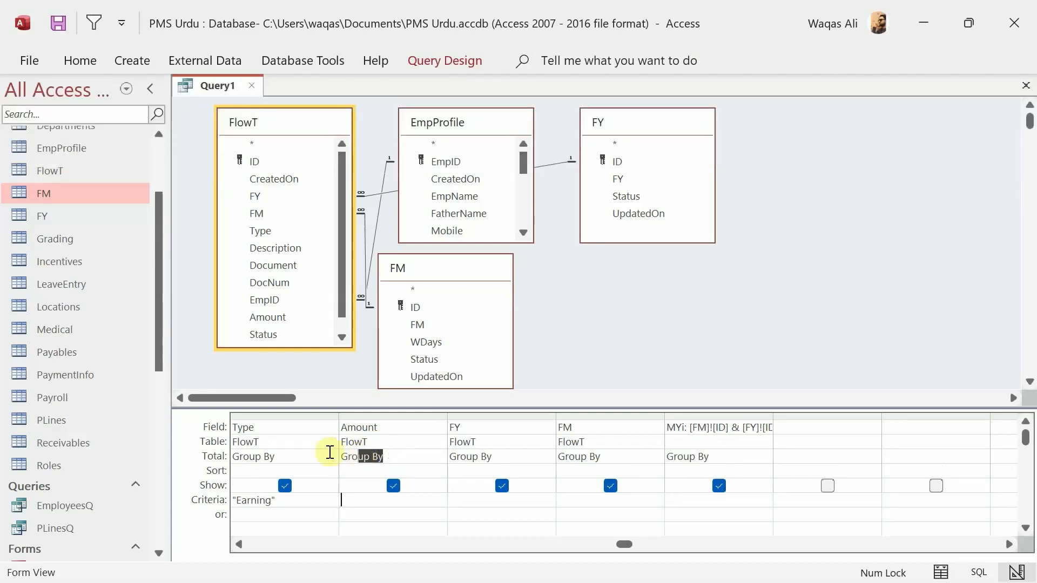
pyautogui.click(439, 456)
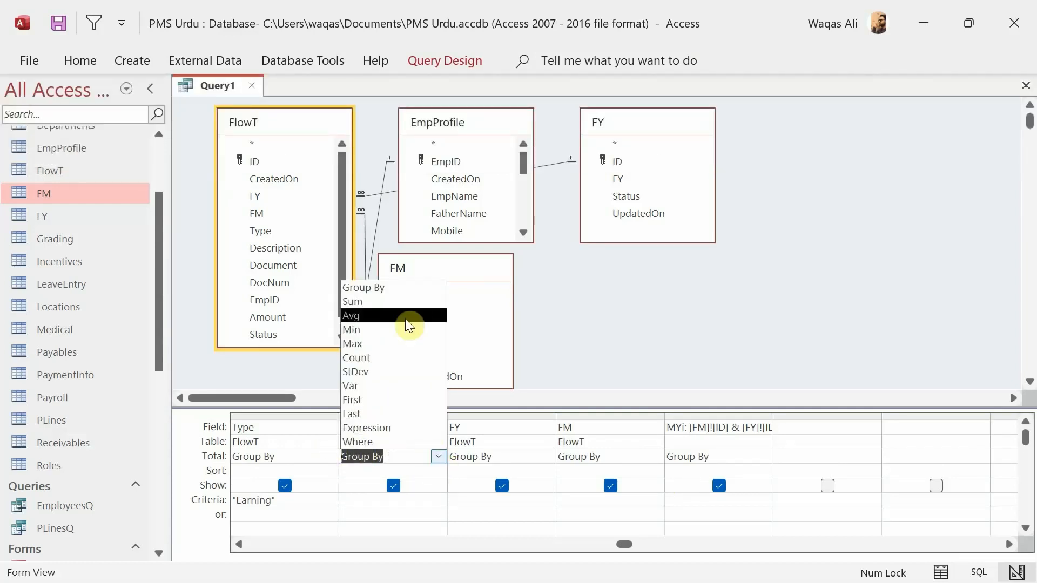
pyautogui.click(400, 304)
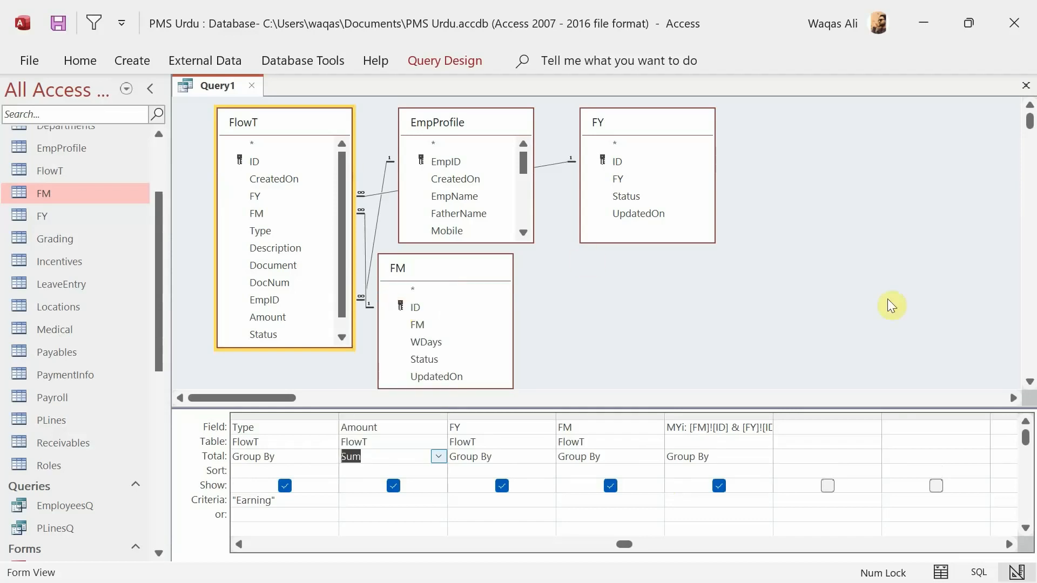
# Display the totalled query results and widen the summed amount column to fit its heading.
pyautogui.rightClick(774, 254)
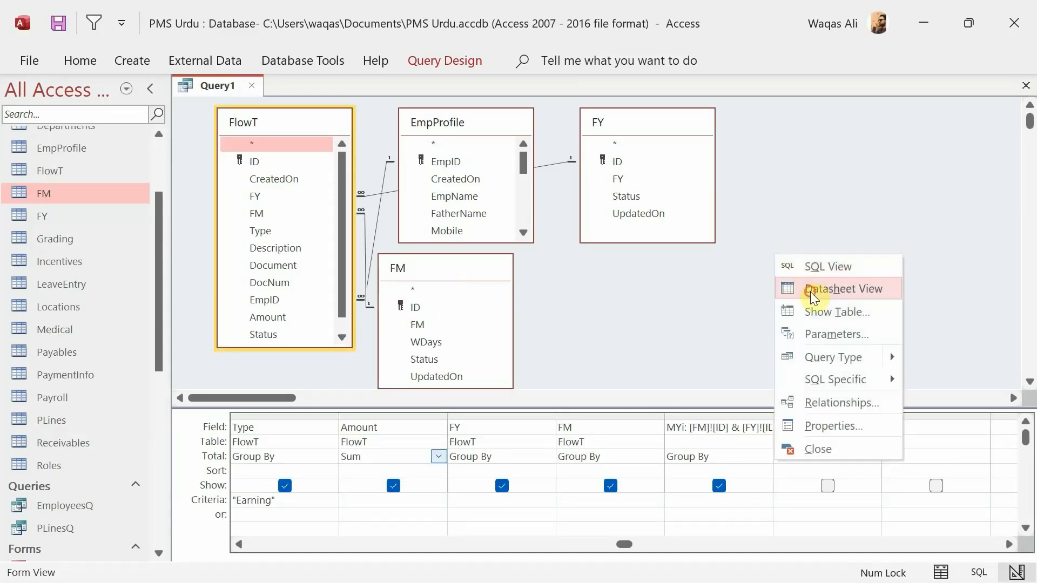
pyautogui.click(810, 291)
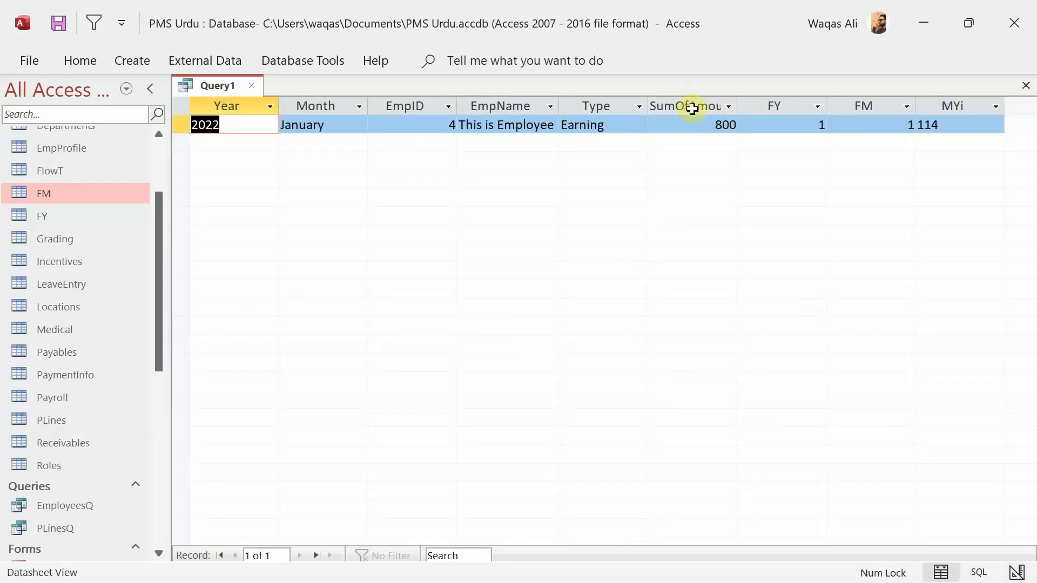
pyautogui.doubleClick(736, 105)
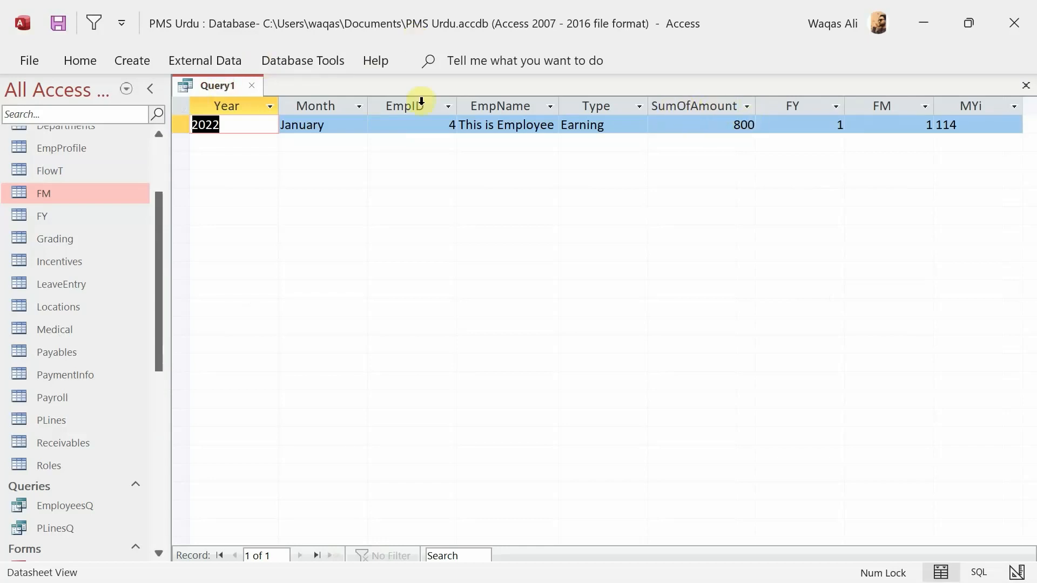
# Give the summed Amount field the alias Amount in the query design and display the results.
pyautogui.rightClick(208, 92)
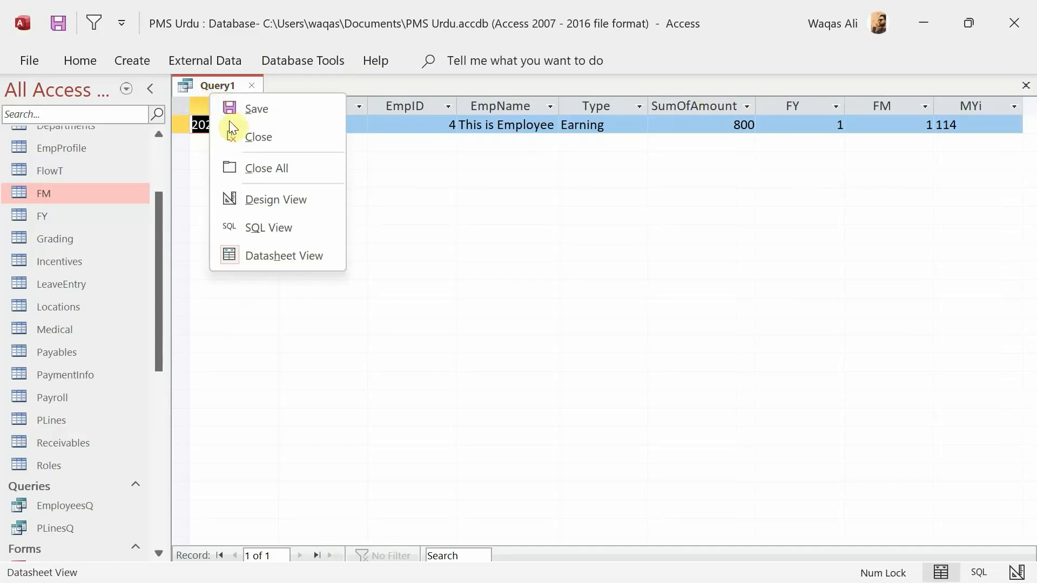
pyautogui.click(277, 196)
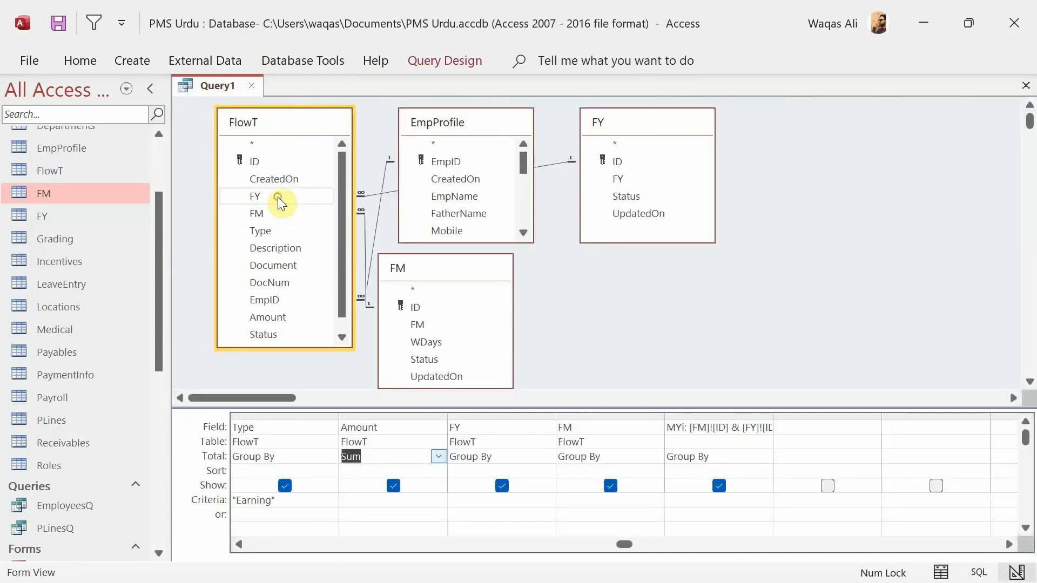
pyautogui.click(344, 427)
pyautogui.write('Amoun')
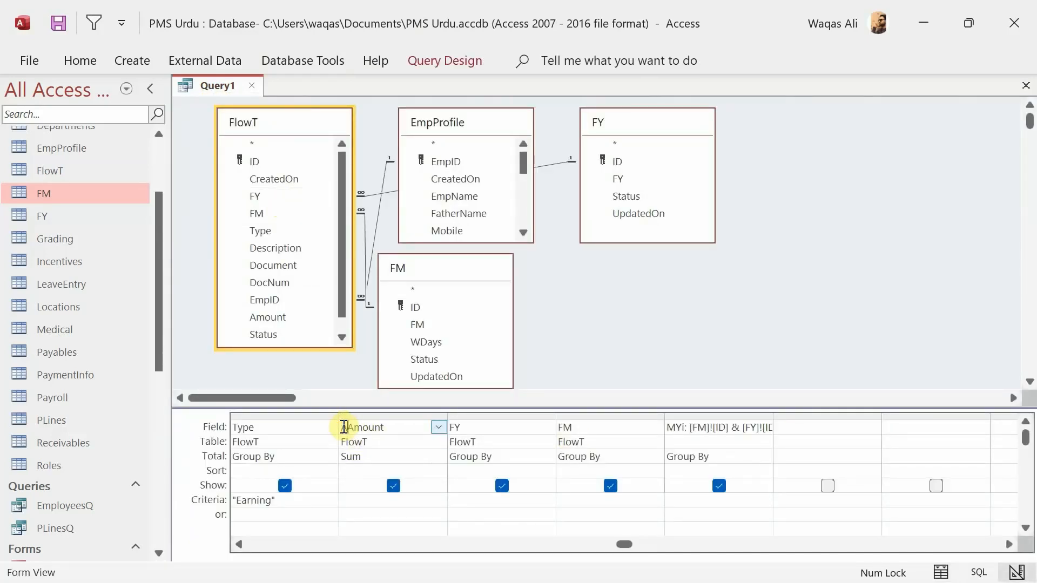
pyautogui.write('t:')
pyautogui.press('Tab')
pyautogui.rightClick(913, 259)
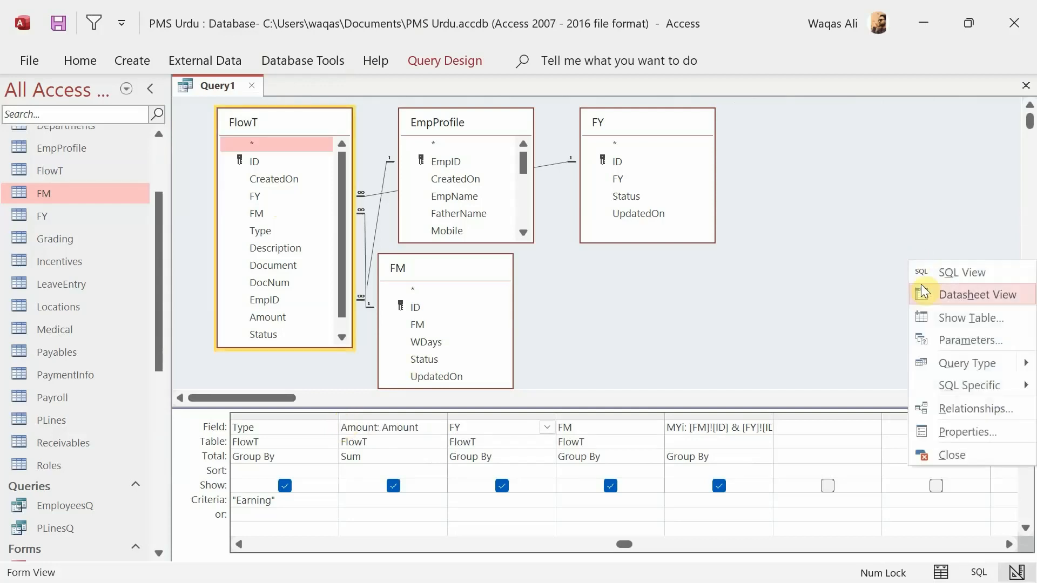
pyautogui.click(922, 288)
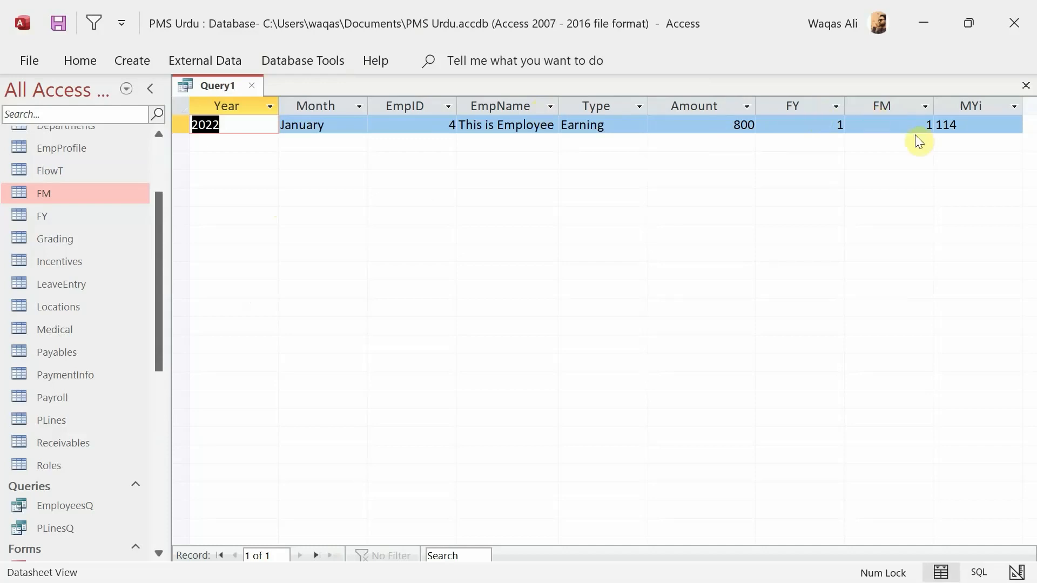
# Save the query as EarningsQ and close it.
pyautogui.rightClick(206, 87)
pyautogui.click(229, 92)
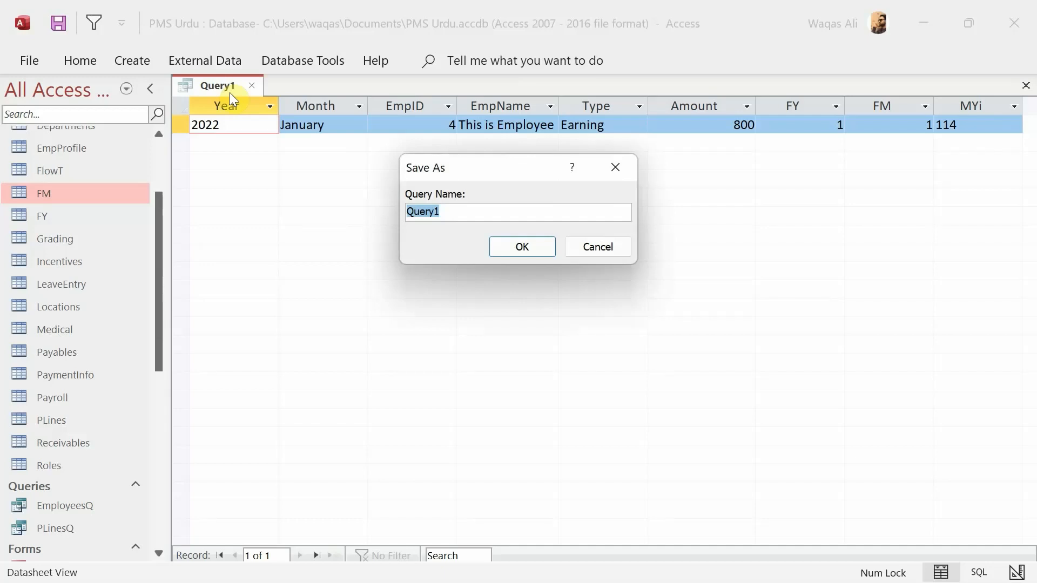
pyautogui.write('EarningsQ')
pyautogui.press('Return')
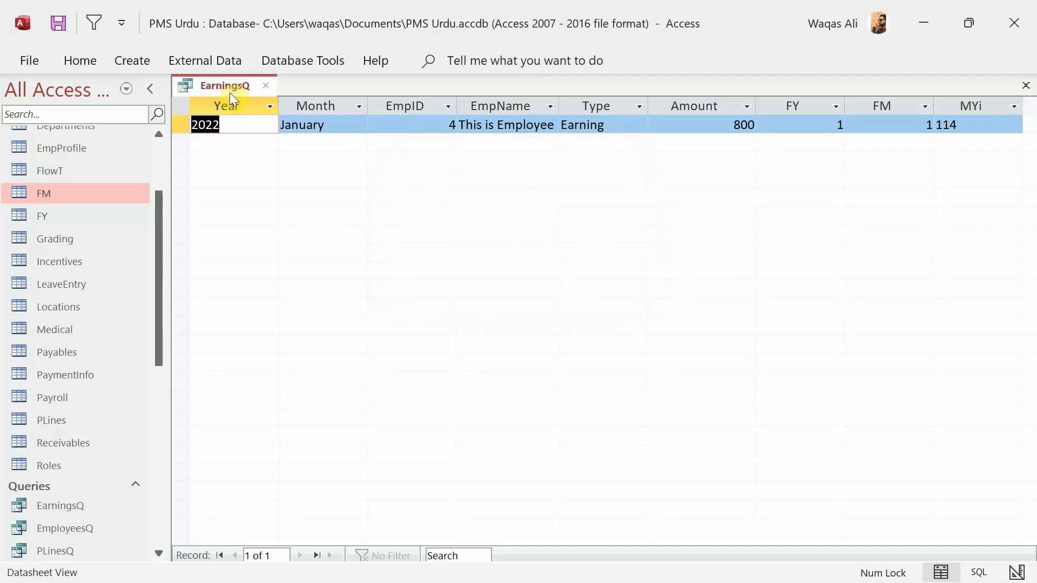
pyautogui.rightClick(224, 85)
pyautogui.click(241, 91)
pyautogui.click(266, 85)
# Duplicate the EarningsQ query under the name DeductionsQ.
pyautogui.rightClick(82, 503)
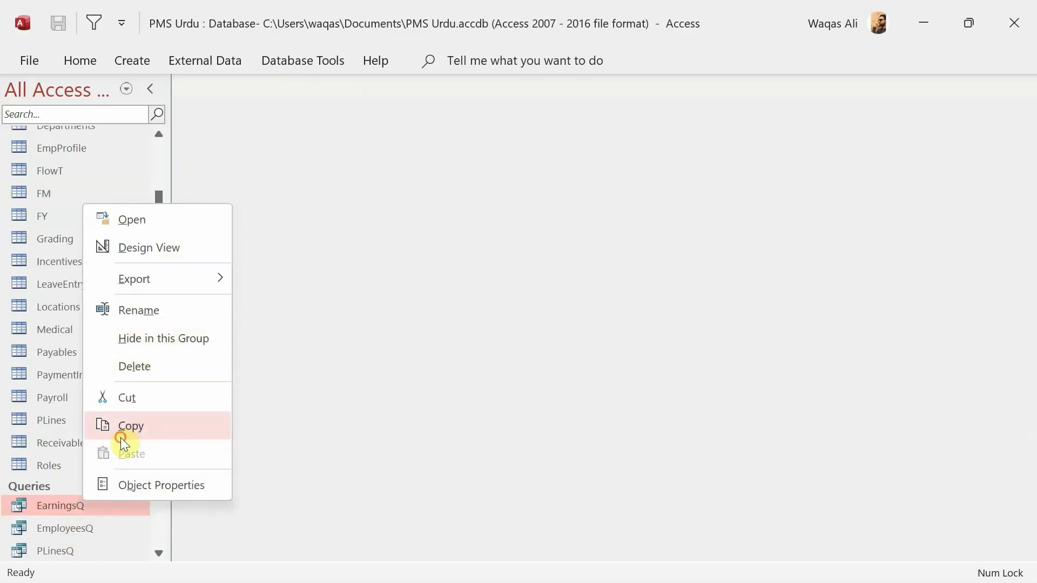
pyautogui.click(121, 437)
pyautogui.hotkey('ctrl', 'v')
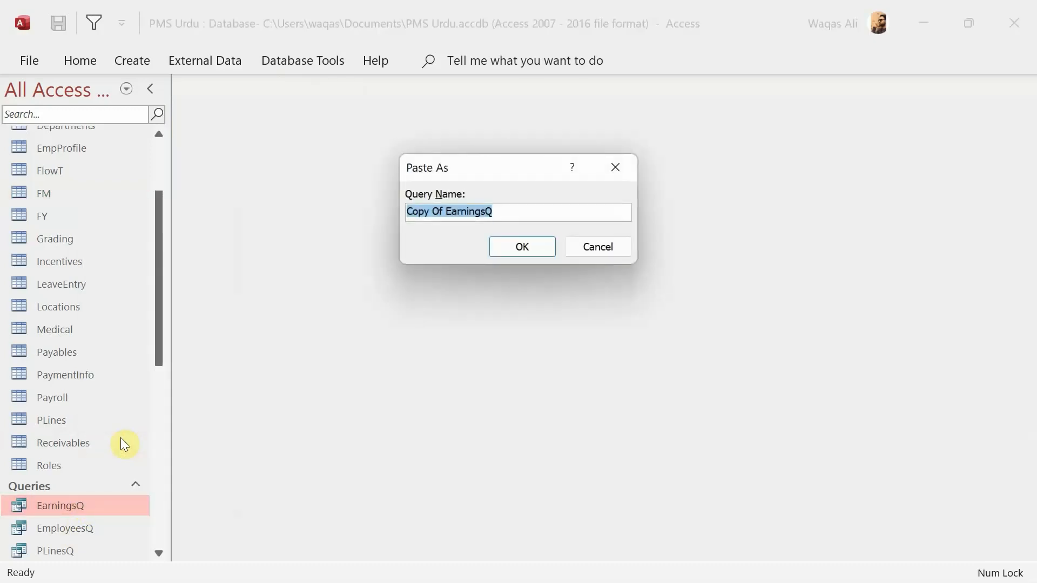
pyautogui.write('Ded')
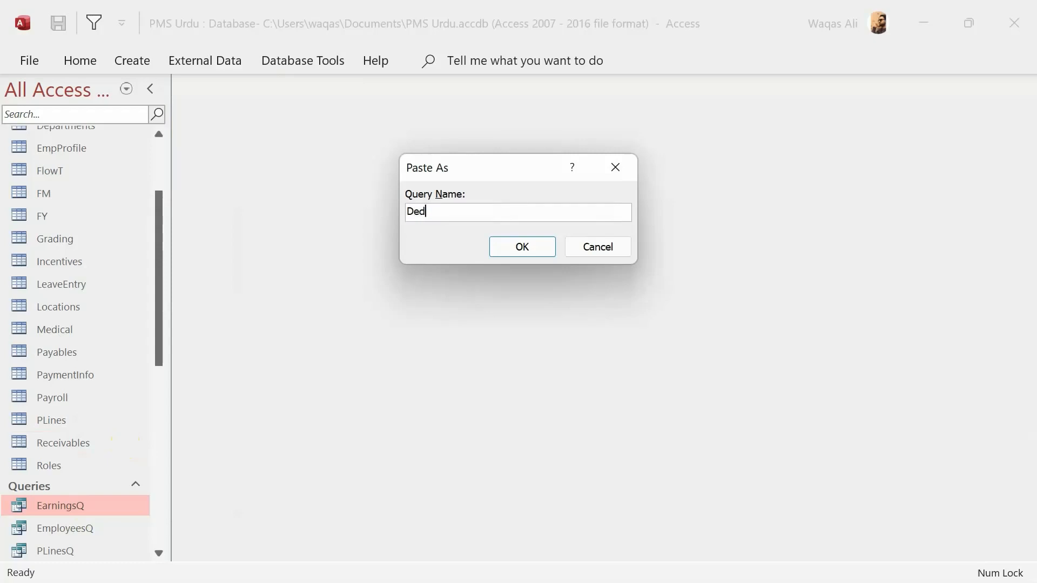
pyautogui.write('uctionsQ')
pyautogui.press('Return')
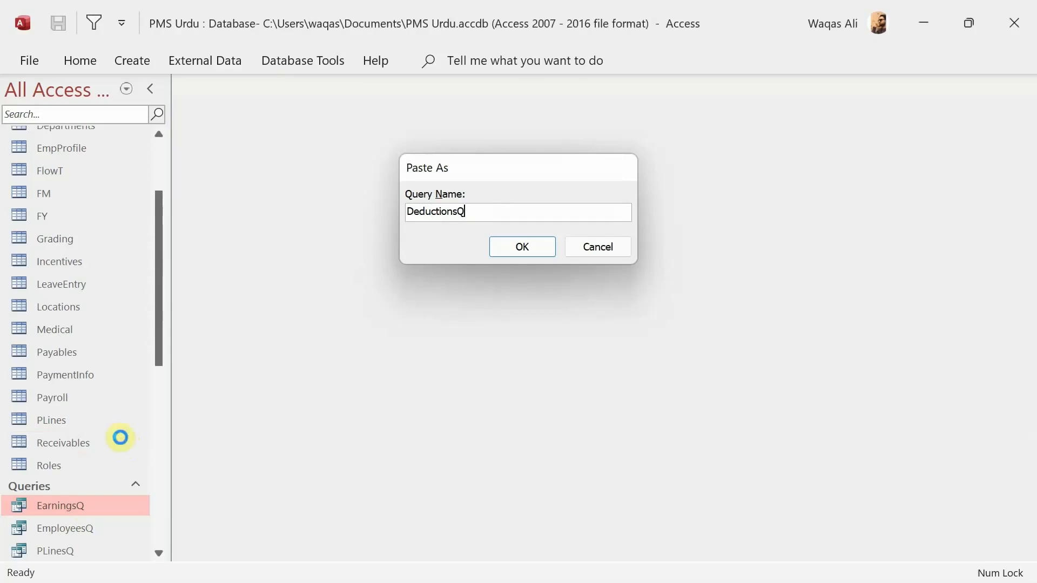
# Open DeductionsQ in design view and set the Type field's criterion to "Deduction".
pyautogui.click(86, 508)
pyautogui.rightClick(86, 510)
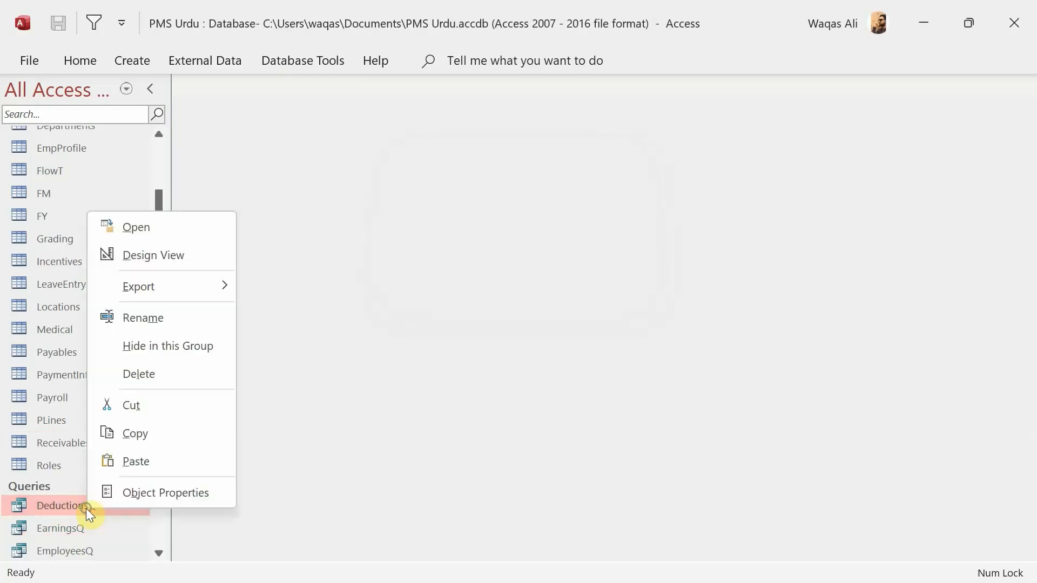
pyautogui.click(144, 259)
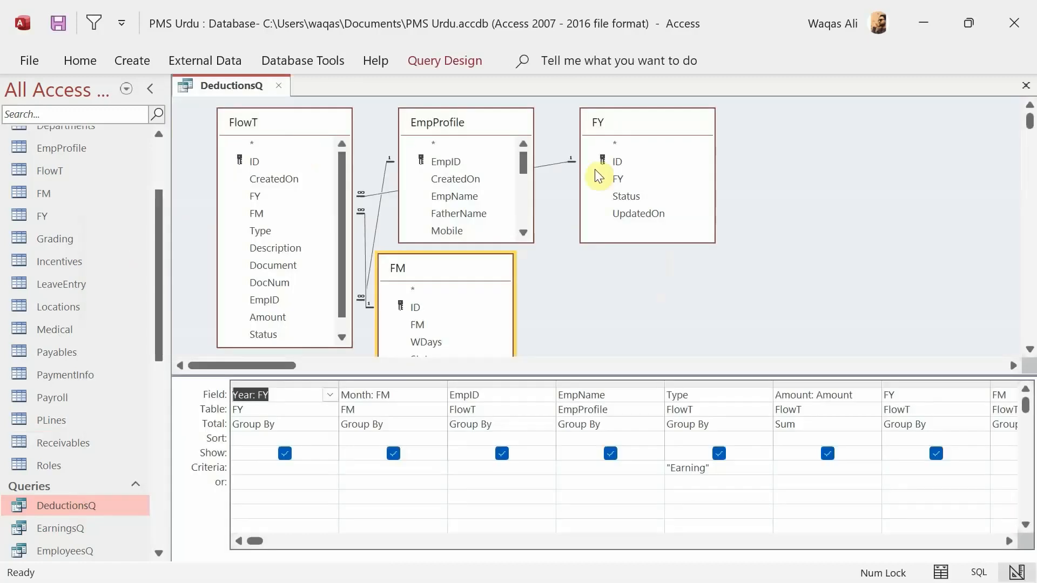
pyautogui.click(705, 468)
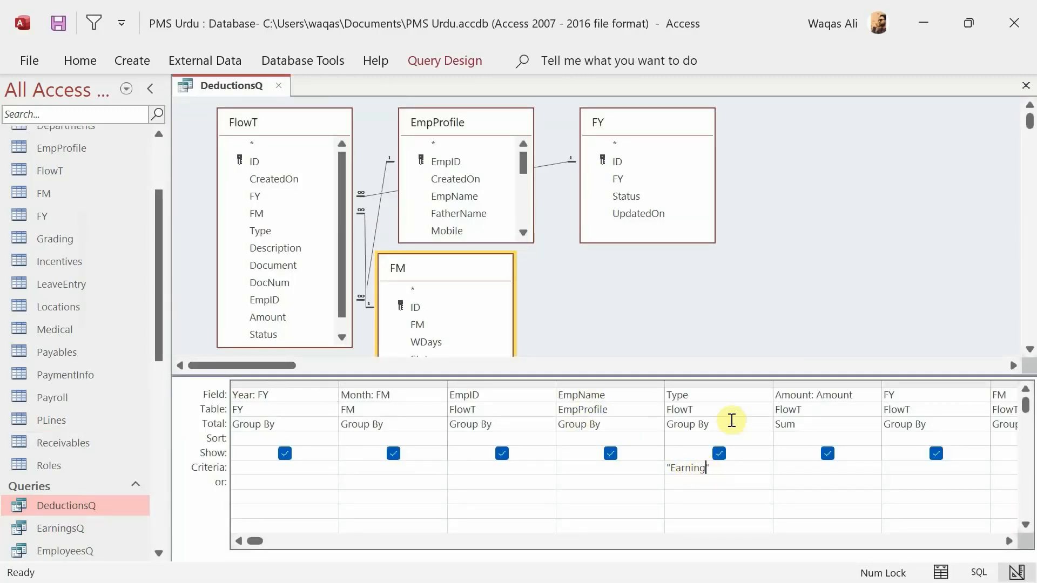
pyautogui.press('BackSpace')
pyautogui.press('BackSpace')
pyautogui.press('BackSpace')
pyautogui.press('BackSpace')
pyautogui.press('BackSpace')
pyautogui.press('BackSpace')
pyautogui.press('BackSpace')
pyautogui.press('BackSpace')
pyautogui.write('Deduction')
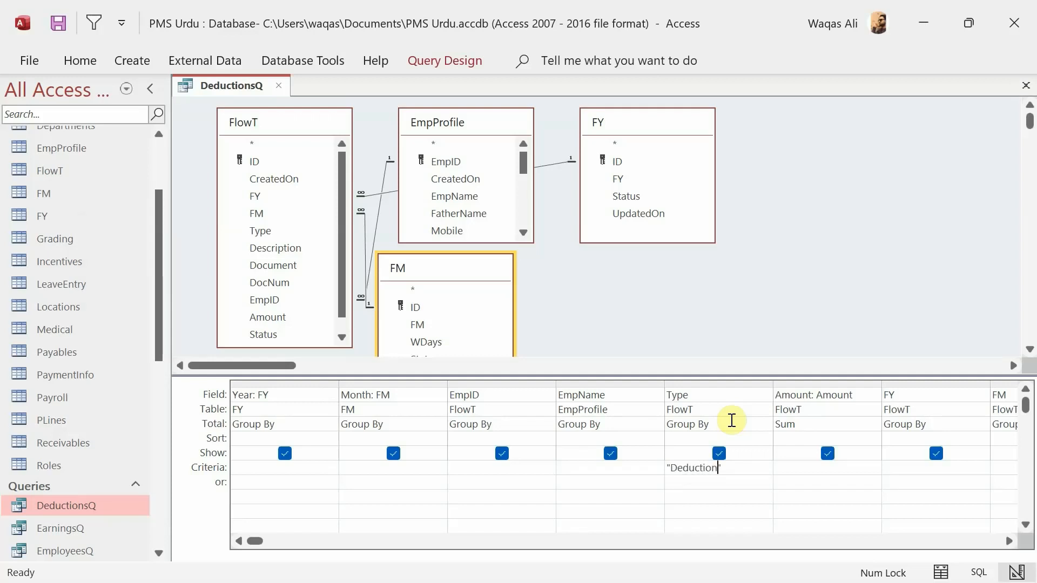
# Display the DeductionsQ results, fit the Amount column to its contents, and save the query.
pyautogui.rightClick(812, 227)
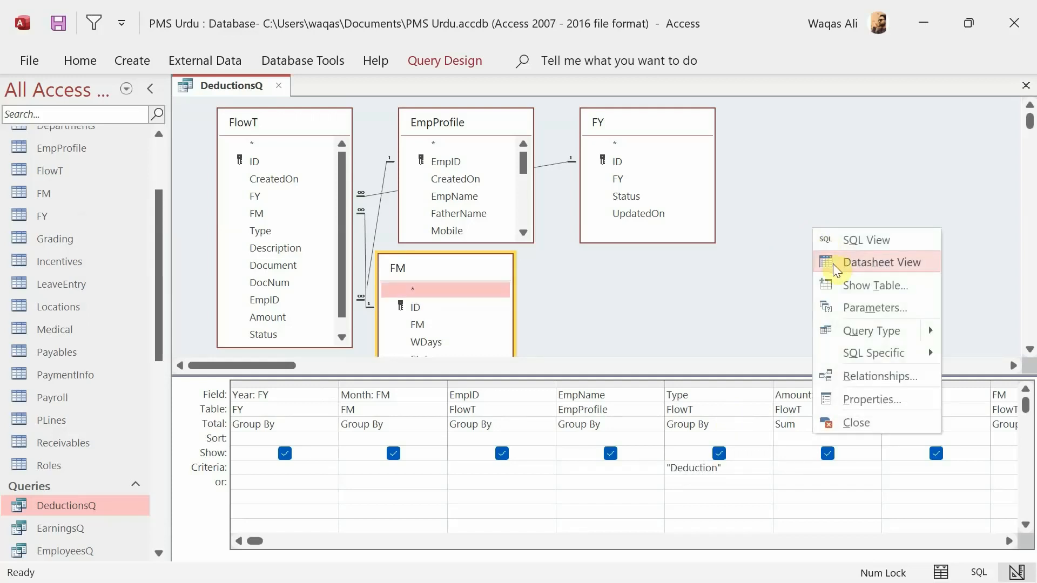
pyautogui.click(833, 264)
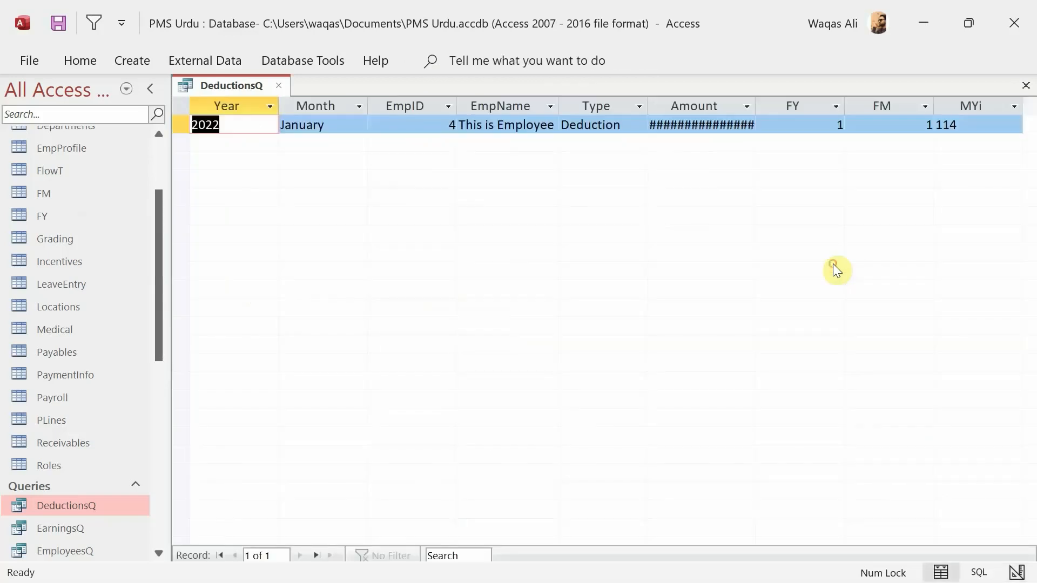
pyautogui.doubleClick(759, 104)
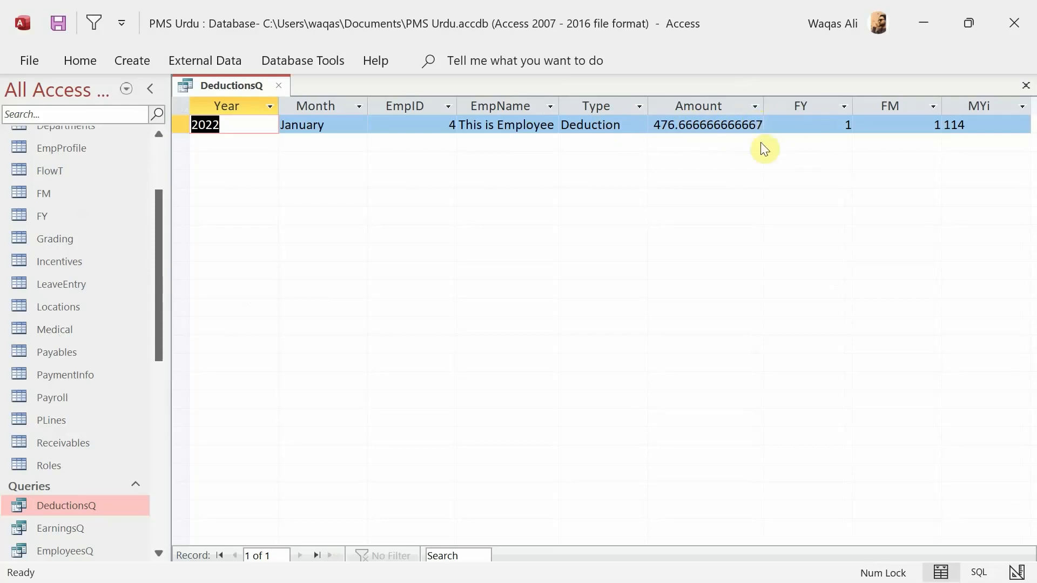
pyautogui.rightClick(213, 86)
pyautogui.click(237, 101)
# Open EarningsQ and compare its totals row with the one in DeductionsQ.
pyautogui.doubleClick(76, 527)
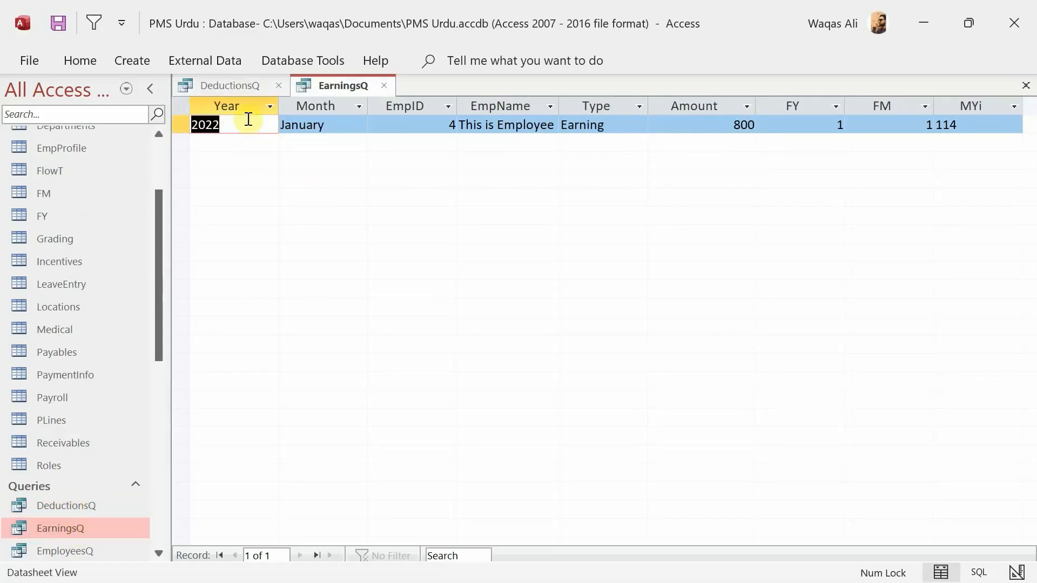
pyautogui.click(239, 84)
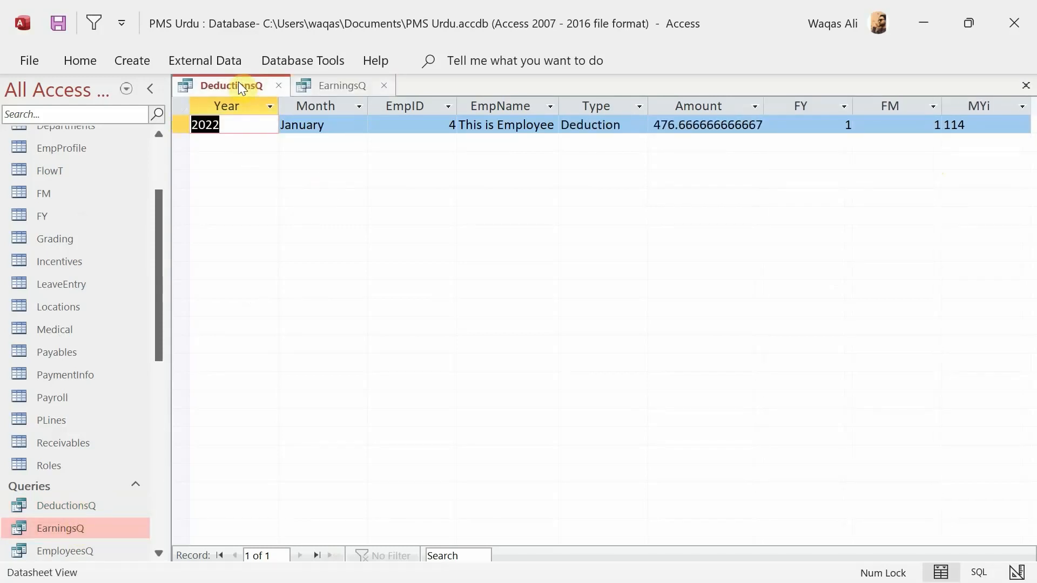
pyautogui.click(345, 86)
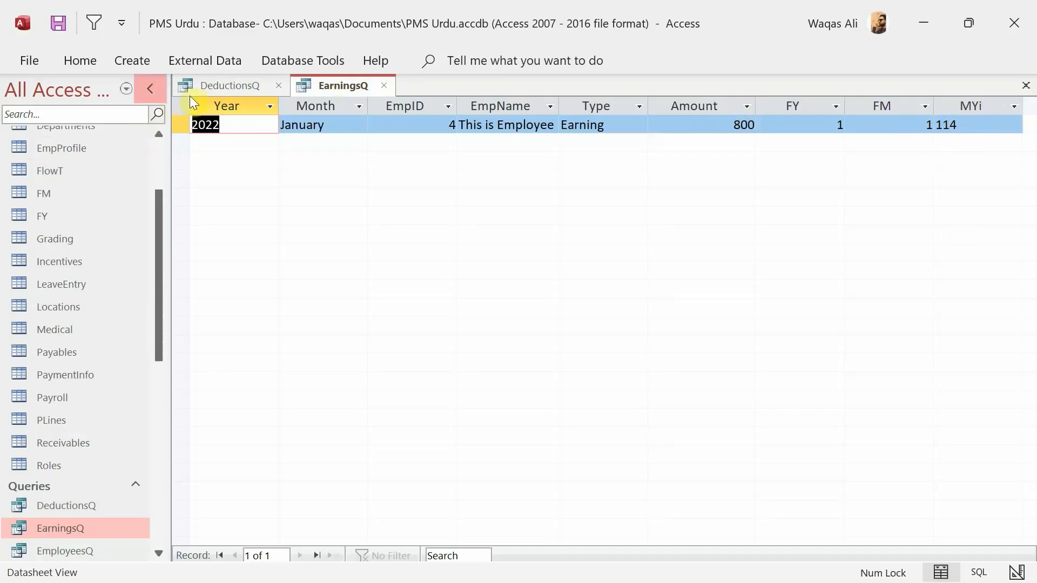
pyautogui.click(244, 93)
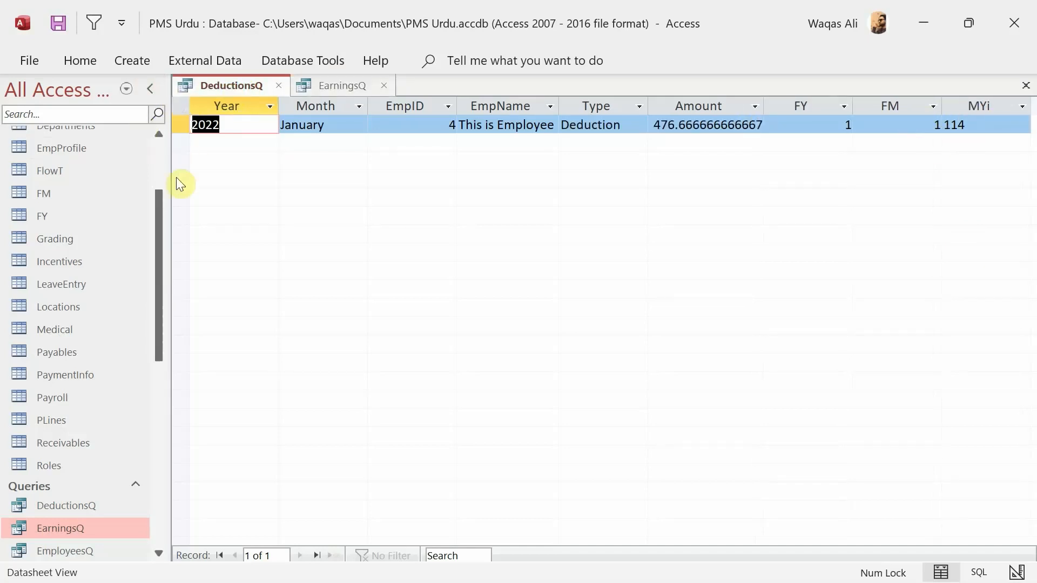
# Open the Compensation table and the PLinesF form, placing the form below the table's records to compare their fields.
pyautogui.moveTo(160, 194); pyautogui.dragTo(162, 156)
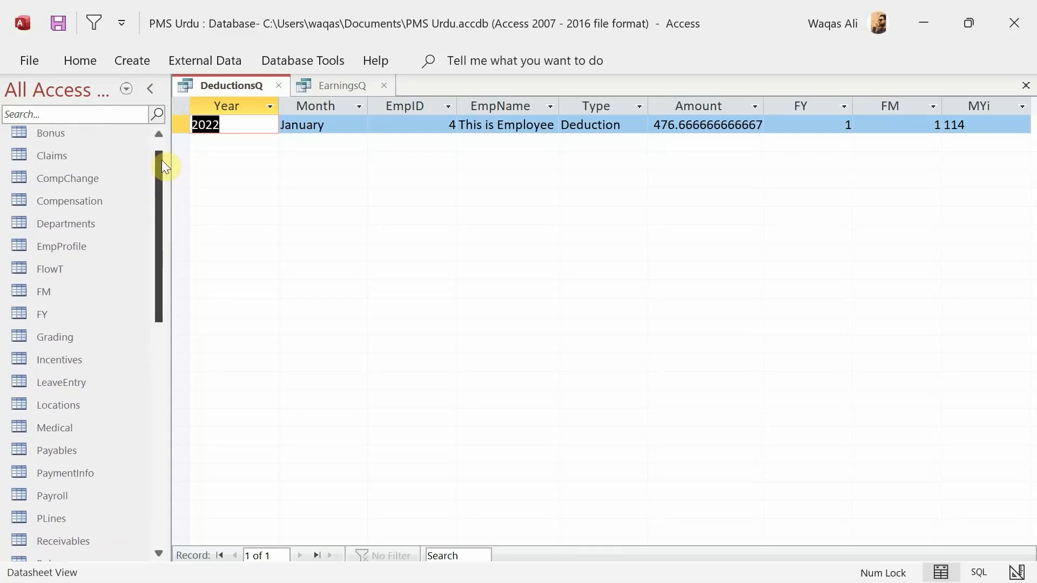
pyautogui.doubleClick(79, 206)
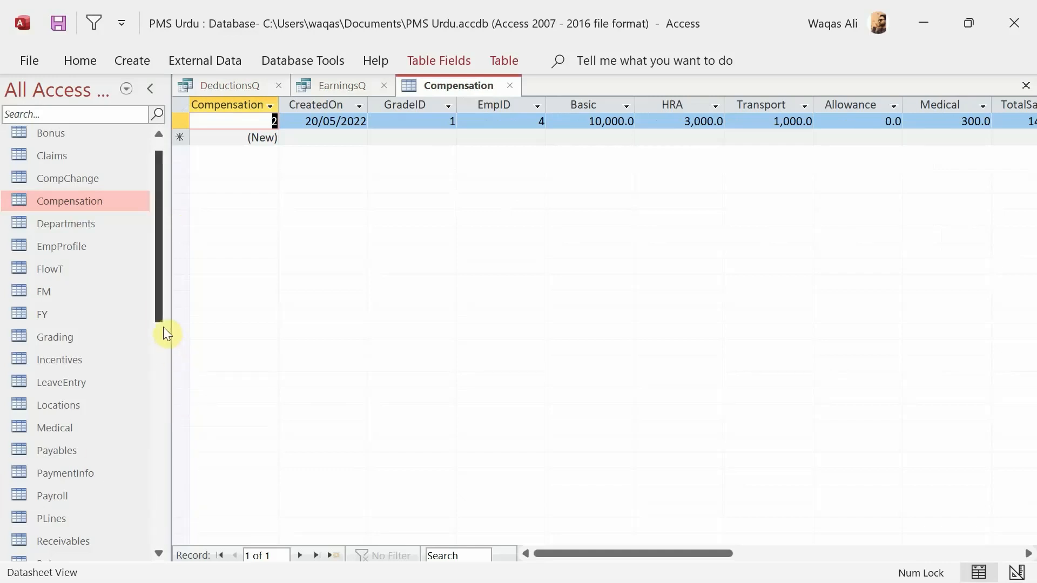
pyautogui.moveTo(163, 319); pyautogui.dragTo(177, 542)
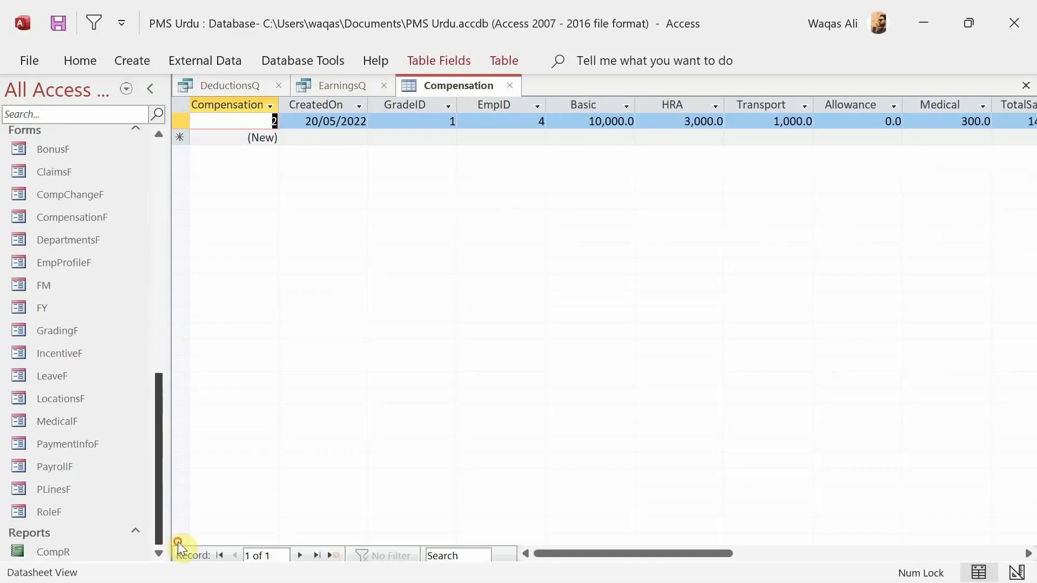
pyautogui.doubleClick(101, 493)
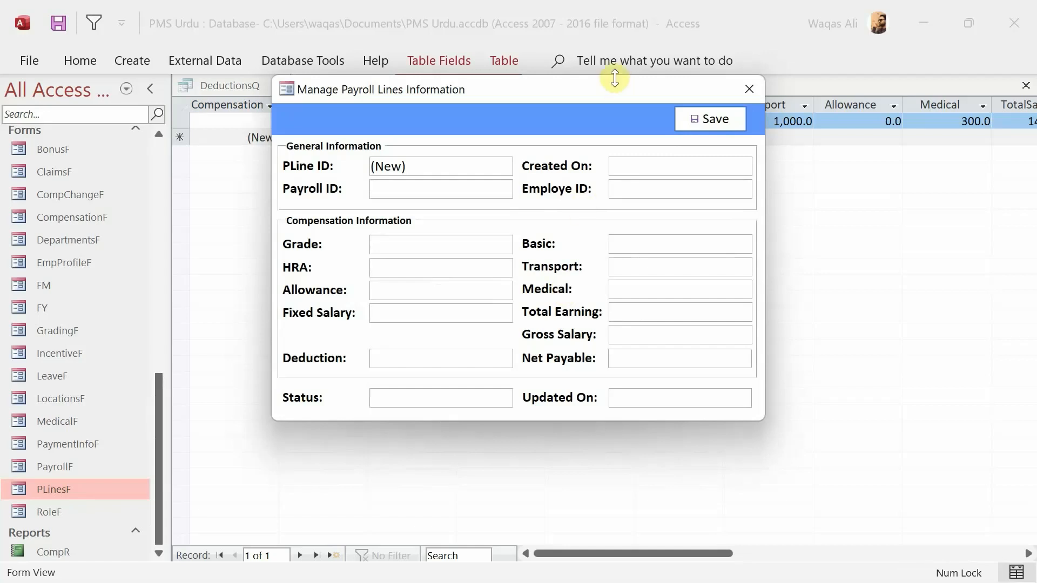
pyautogui.moveTo(604, 83); pyautogui.dragTo(624, 145)
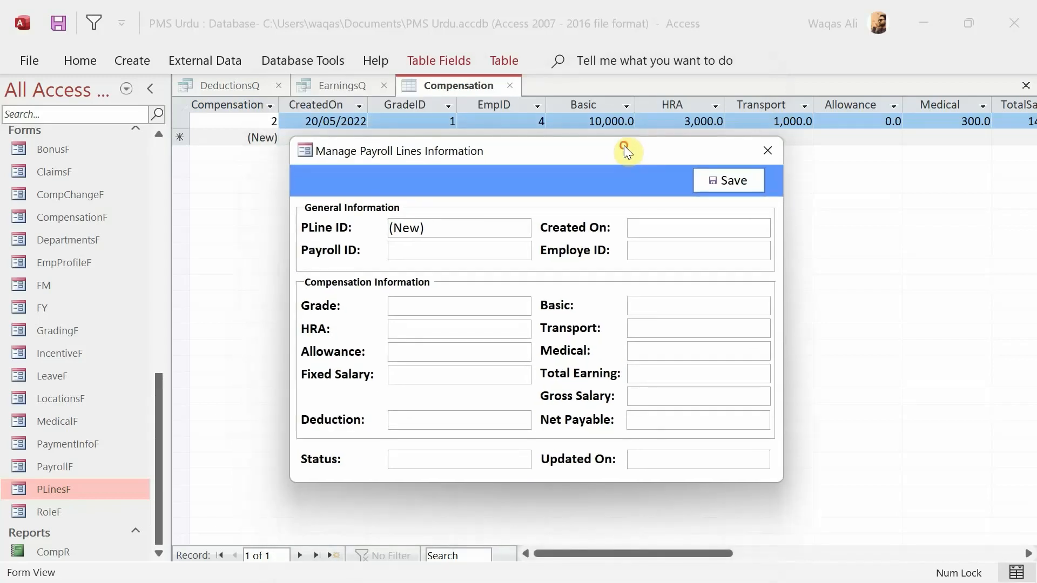